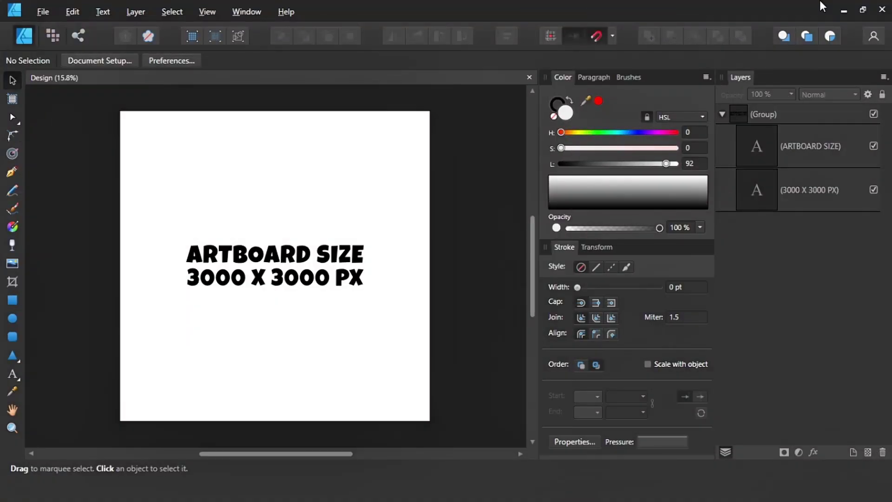
Ungroup the 'ARTBOARD SIZE' placeholder text and marquee-select both of its lines.
{"action": "left_click", "coordinate": [345, 247]}
{"action": "right_click", "coordinate": [334, 269]}
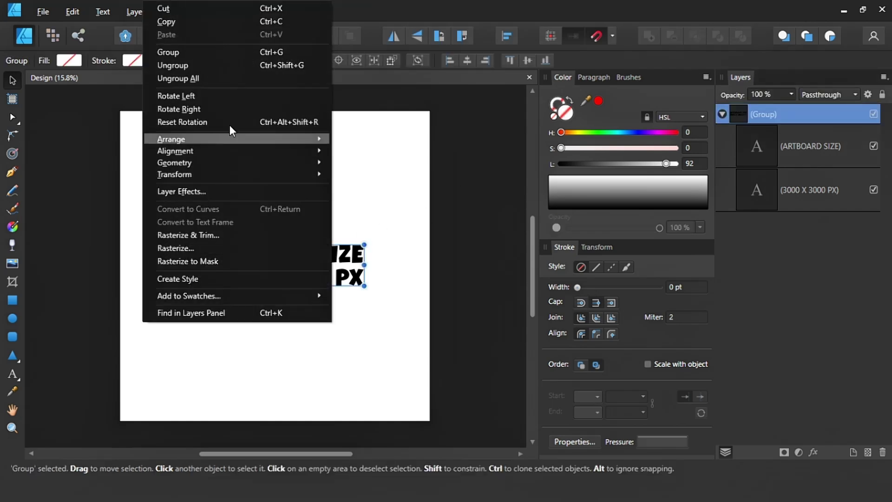
{"action": "left_click", "coordinate": [213, 66]}
{"action": "left_click", "coordinate": [332, 279]}
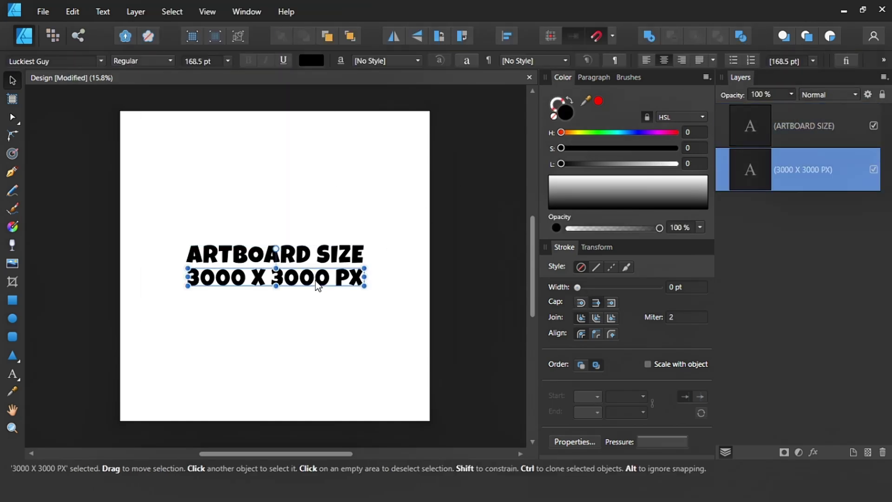
{"action": "left_click", "coordinate": [389, 252]}
{"action": "left_click_drag", "start_coordinate": [396, 213], "coordinate": [160, 324]}
Delete the placeholder text and create new art text reading ZULU in capitals.
{"action": "key", "text": "Delete"}
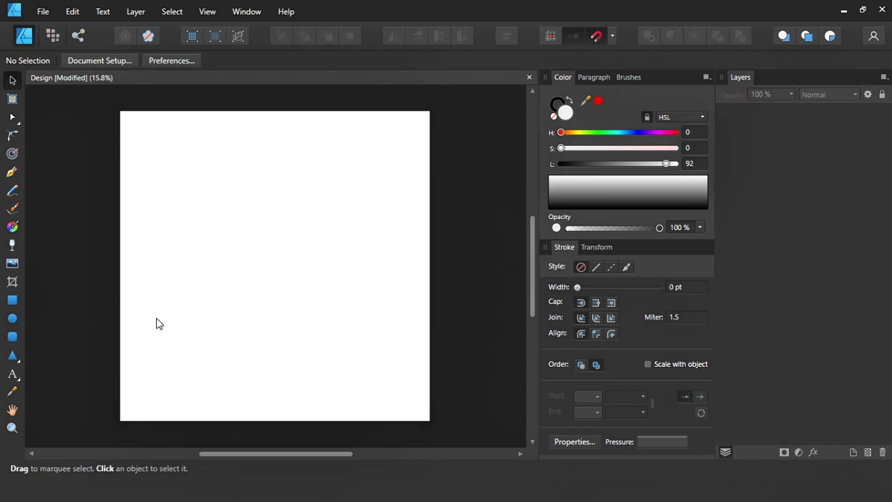
{"action": "left_click", "coordinate": [13, 375]}
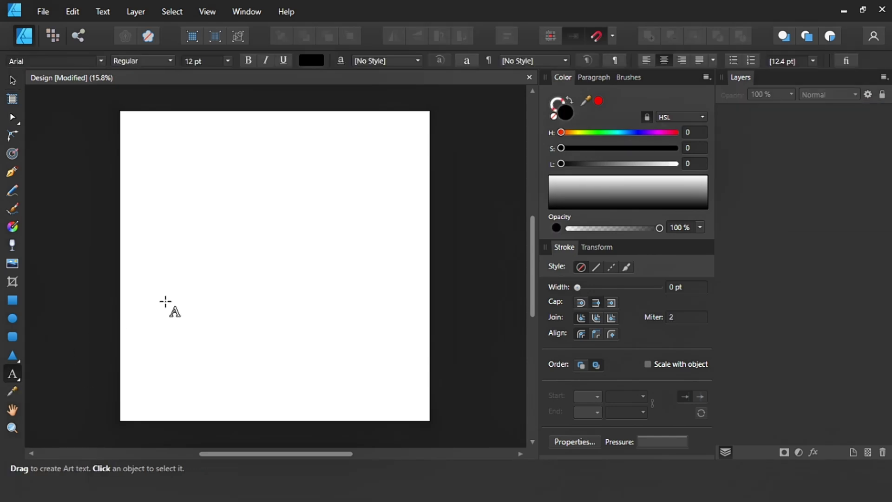
{"action": "left_click_drag", "start_coordinate": [176, 231], "coordinate": [175, 252]}
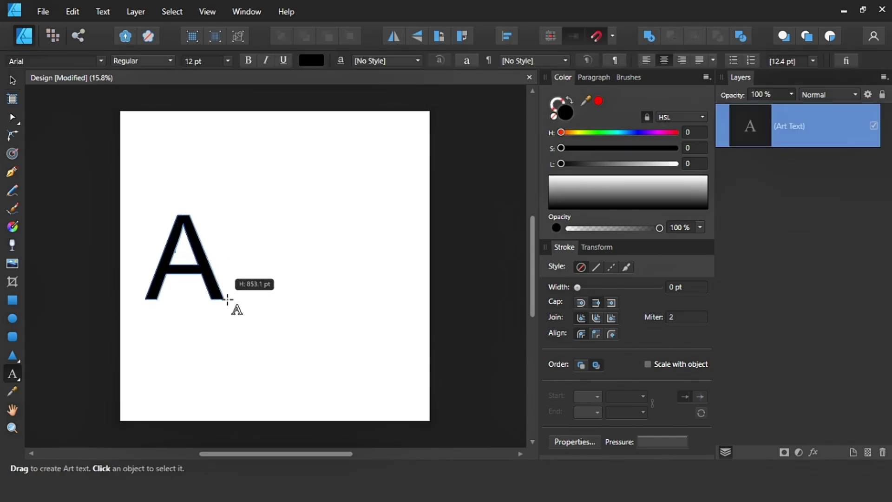
{"action": "left_click_drag", "start_coordinate": [227, 299], "coordinate": [221, 289]}
{"action": "type", "text": "zulu"}
{"action": "key", "text": "ctrl+a"}
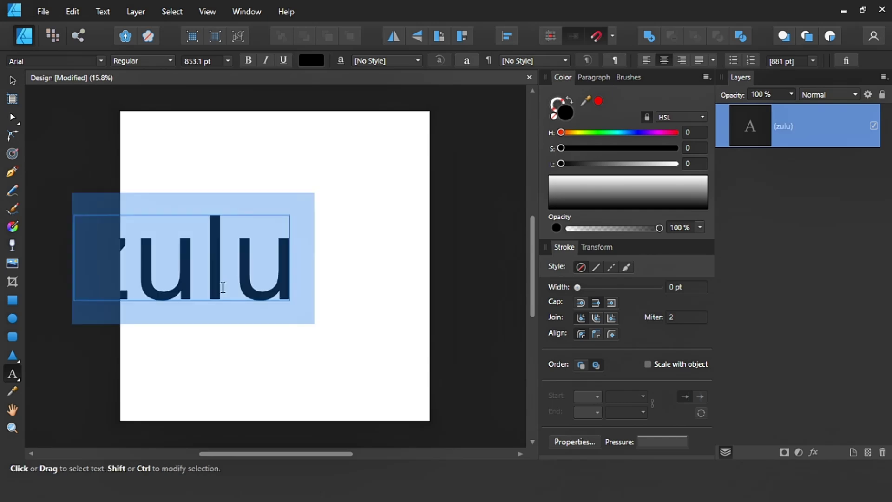
{"action": "type", "text": "ZULU"}
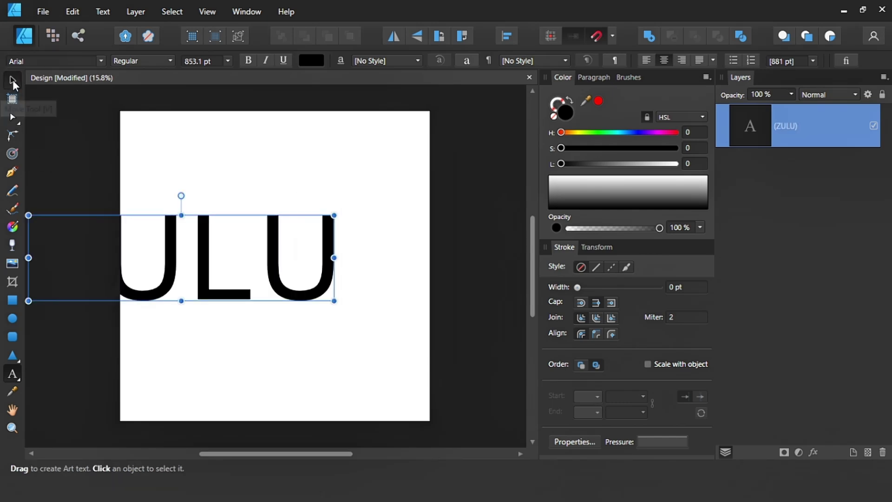
Shrink ZULU to fit and centre it horizontally and vertically on the page.
{"action": "left_click", "coordinate": [13, 80]}
{"action": "left_click_drag", "start_coordinate": [200, 252], "coordinate": [277, 252]}
{"action": "left_click_drag", "start_coordinate": [400, 253], "coordinate": [312, 255]}
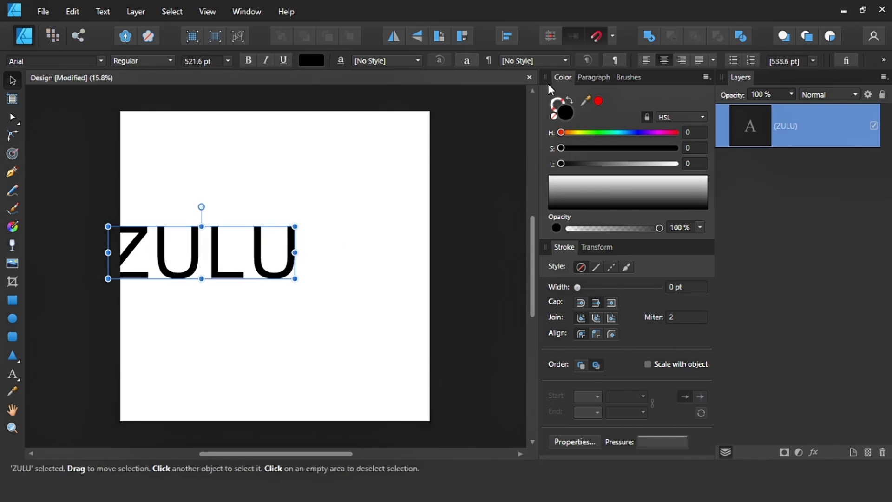
{"action": "left_click", "coordinate": [507, 36]}
{"action": "left_click", "coordinate": [533, 79]}
{"action": "left_click", "coordinate": [532, 144]}
{"action": "left_click", "coordinate": [336, 176]}
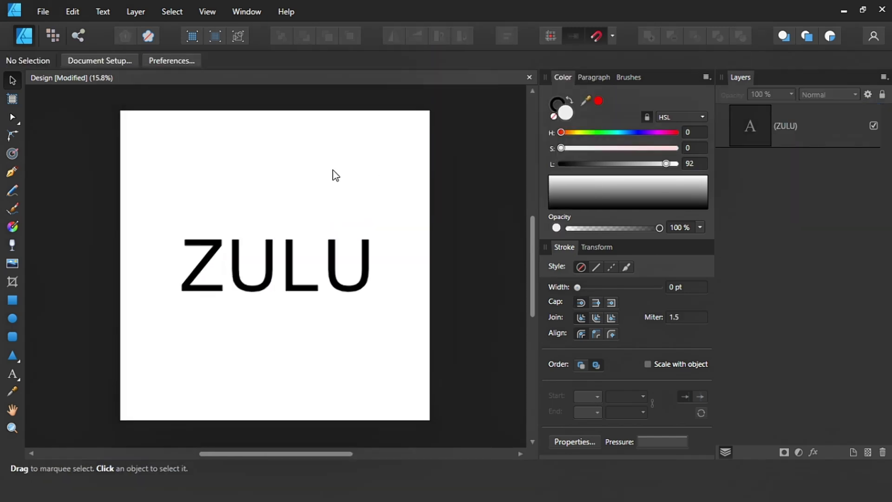
{"action": "left_click", "coordinate": [288, 255]}
Change the ZULU text's font family to Bungee.
{"action": "left_click", "coordinate": [43, 11]}
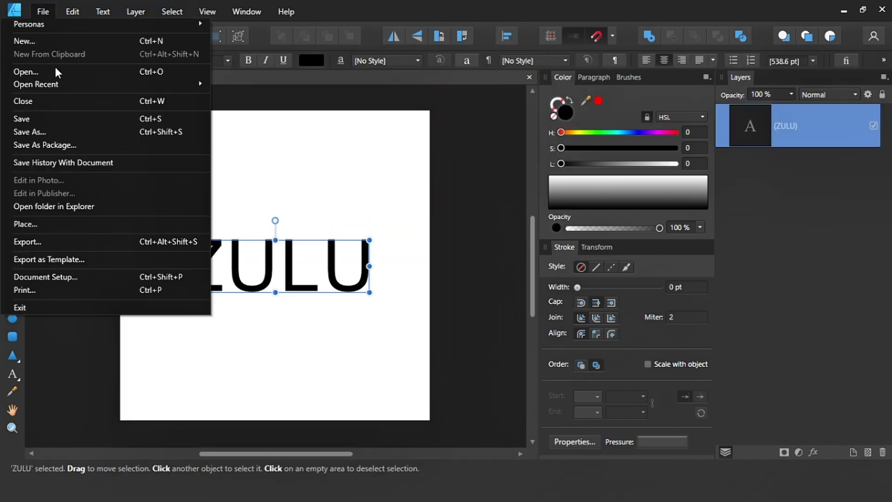
{"action": "left_click", "coordinate": [288, 139]}
{"action": "left_click", "coordinate": [239, 257]}
{"action": "left_click", "coordinate": [100, 60]}
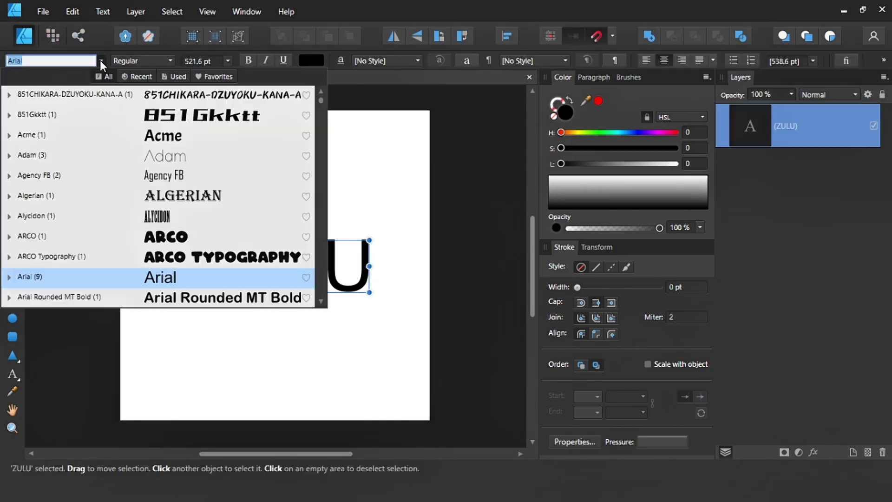
{"action": "key", "text": "Down"}
{"action": "scroll", "coordinate": [194, 242], "scroll_direction": "down", "scroll_amount": 2}
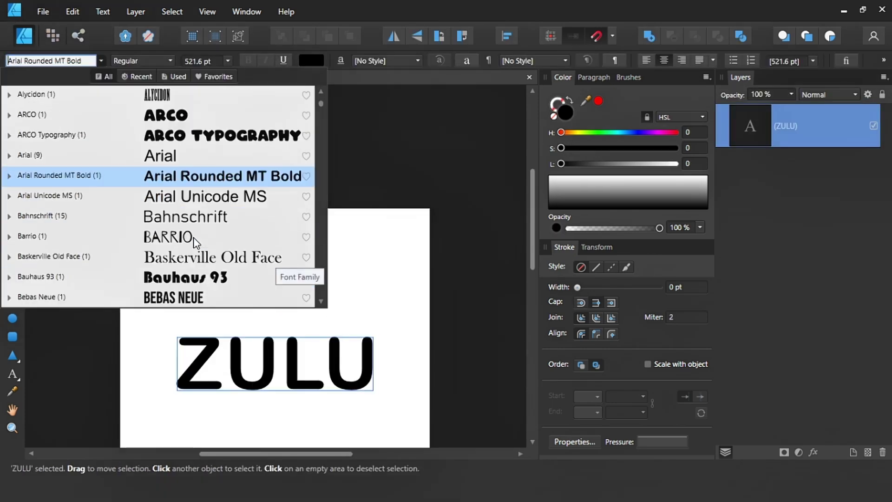
{"action": "scroll", "coordinate": [194, 242], "scroll_direction": "down", "scroll_amount": 3}
{"action": "scroll", "coordinate": [194, 243], "scroll_direction": "down", "scroll_amount": 4}
{"action": "left_click", "coordinate": [198, 216]}
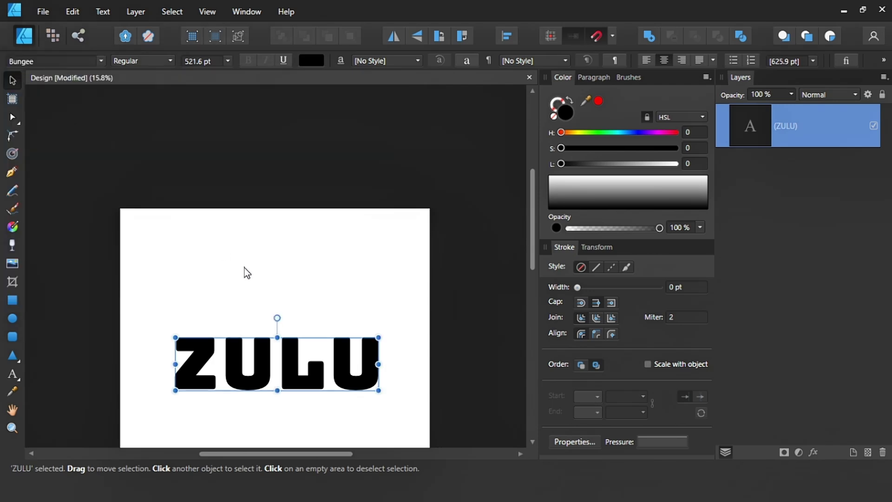
{"action": "left_click", "coordinate": [246, 266]}
Convert the Bungee ZULU lettering to curves and bring it into view.
{"action": "scroll", "coordinate": [249, 263], "scroll_direction": "down", "scroll_amount": 3}
{"action": "left_click", "coordinate": [260, 263]}
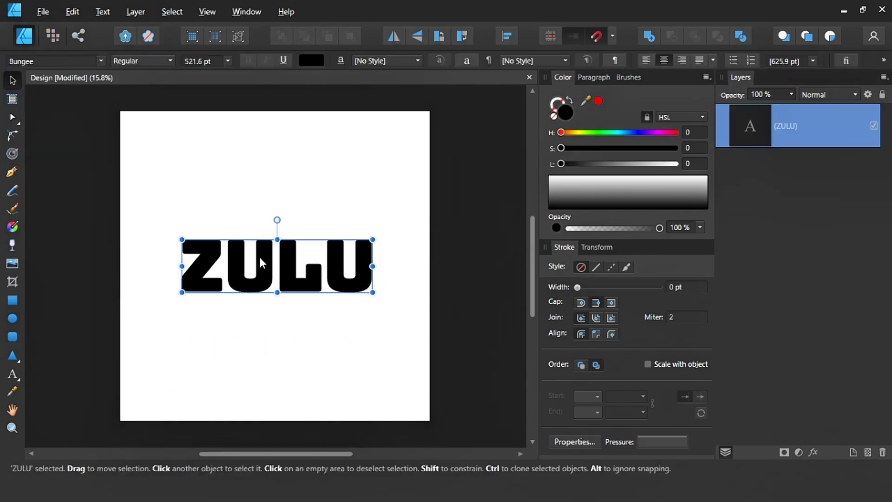
{"action": "right_click", "coordinate": [262, 264]}
{"action": "left_click", "coordinate": [126, 208]}
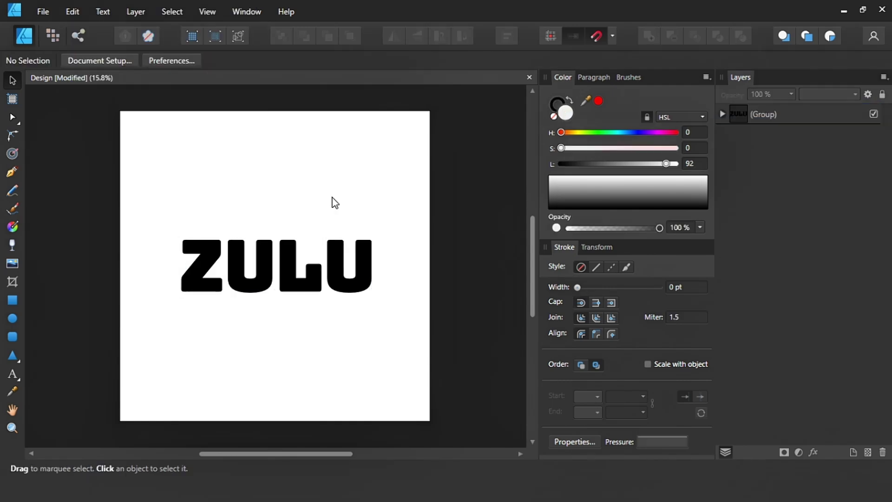
{"action": "scroll", "coordinate": [333, 201], "scroll_direction": "up", "scroll_amount": 2}
{"action": "scroll", "coordinate": [266, 263], "scroll_direction": "up", "scroll_amount": 3}
{"action": "left_click_drag", "start_coordinate": [265, 263], "coordinate": [358, 277]}
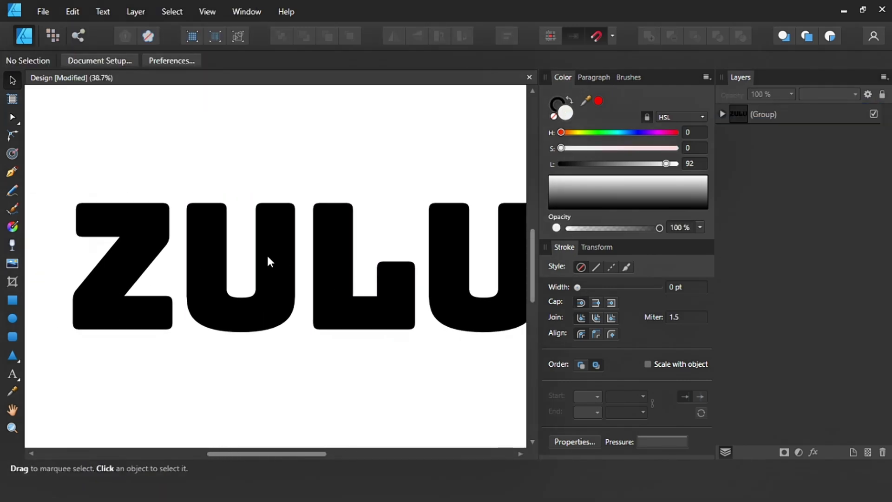
Ungroup the ZULU lettering into four separate letter curves.
{"action": "left_click", "coordinate": [149, 242]}
{"action": "right_click", "coordinate": [156, 249]}
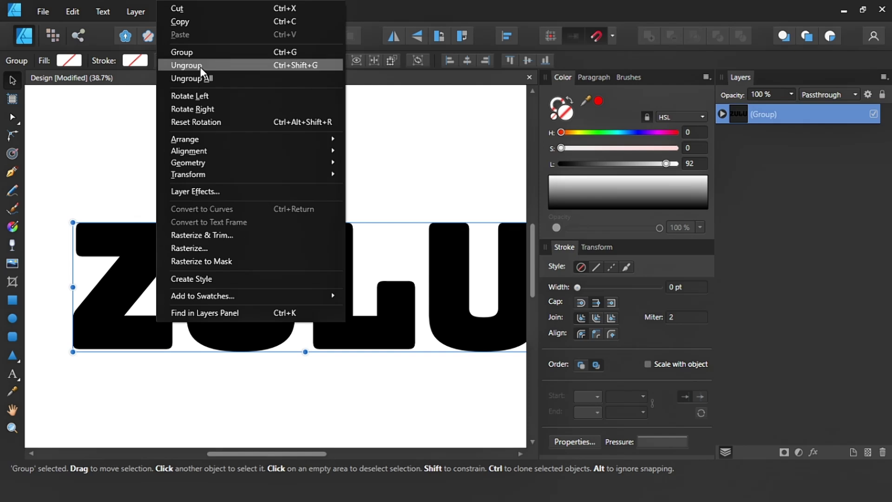
{"action": "left_click", "coordinate": [199, 67]}
{"action": "left_click", "coordinate": [159, 166]}
Stretch the Z's top nodes up and to the right.
{"action": "left_click", "coordinate": [150, 255]}
{"action": "key", "text": "a"}
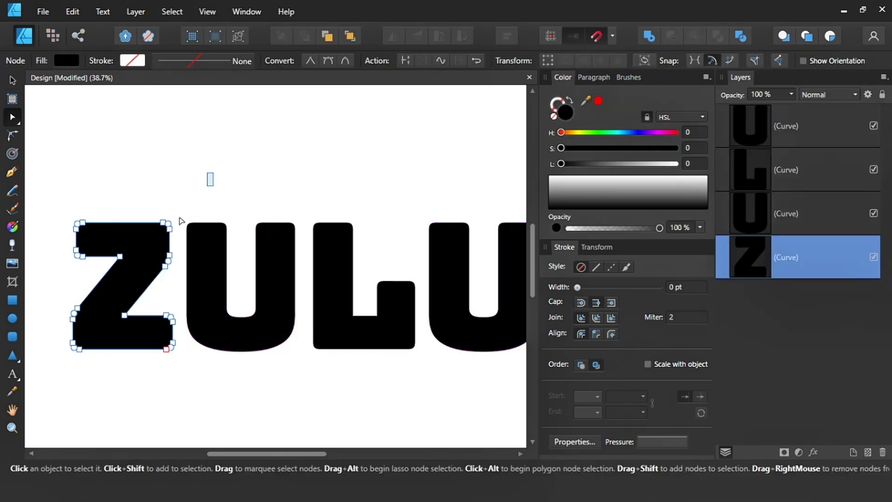
{"action": "left_click_drag", "start_coordinate": [166, 267], "coordinate": [268, 172]}
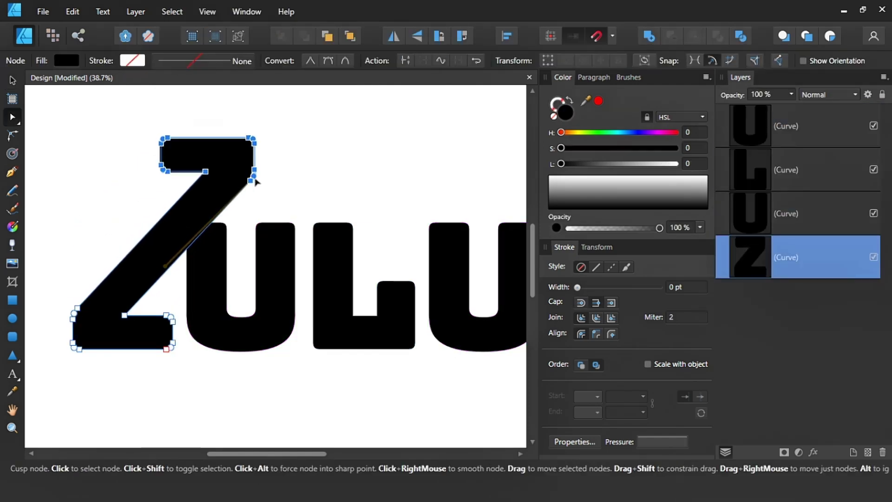
{"action": "scroll", "coordinate": [139, 232], "scroll_direction": "down", "scroll_amount": 3}
{"action": "left_click", "coordinate": [265, 201]}
{"action": "key", "text": "v"}
{"action": "scroll", "coordinate": [193, 259], "scroll_direction": "up", "scroll_amount": 1}
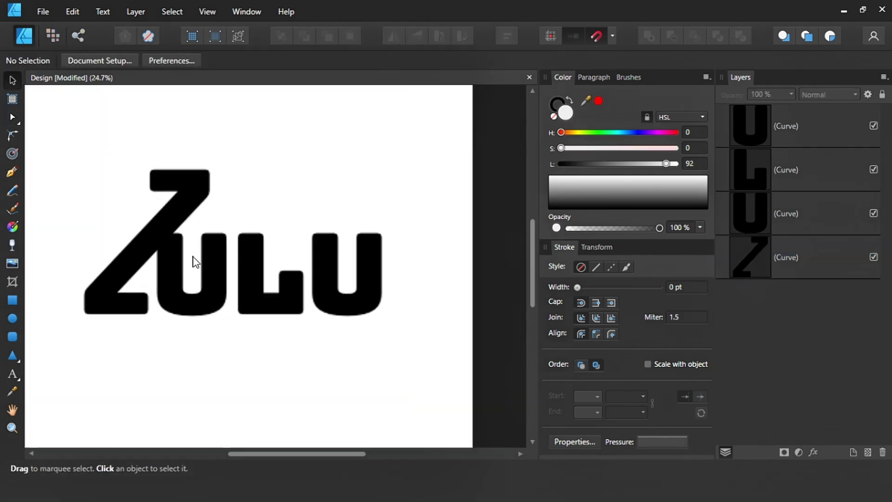
{"action": "scroll", "coordinate": [165, 308], "scroll_direction": "up", "scroll_amount": 1}
Show rulers, place a vertical guide at the Z's left edge, and snap its top-left corner to it.
{"action": "left_click", "coordinate": [165, 308]}
{"action": "left_click", "coordinate": [171, 166]}
{"action": "scroll", "coordinate": [188, 266], "scroll_direction": "up", "scroll_amount": 2}
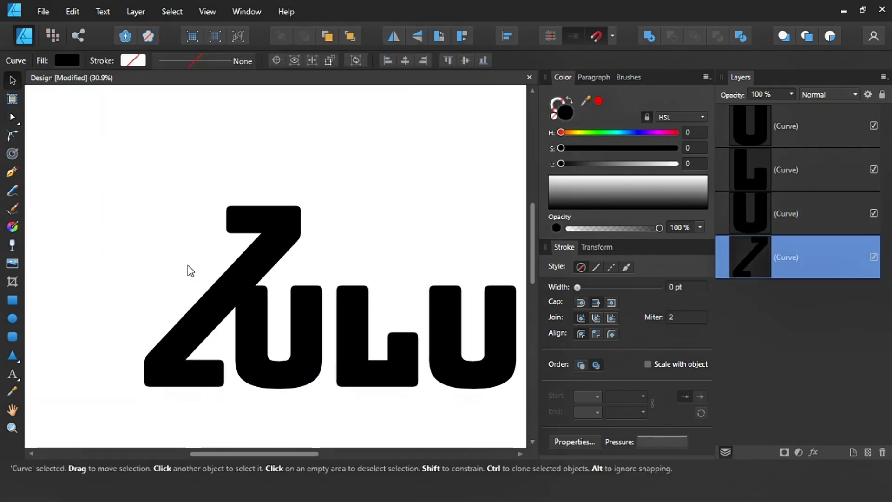
{"action": "key", "text": "a"}
{"action": "key", "text": "ctrl+r"}
{"action": "left_click_drag", "start_coordinate": [31, 213], "coordinate": [111, 269]}
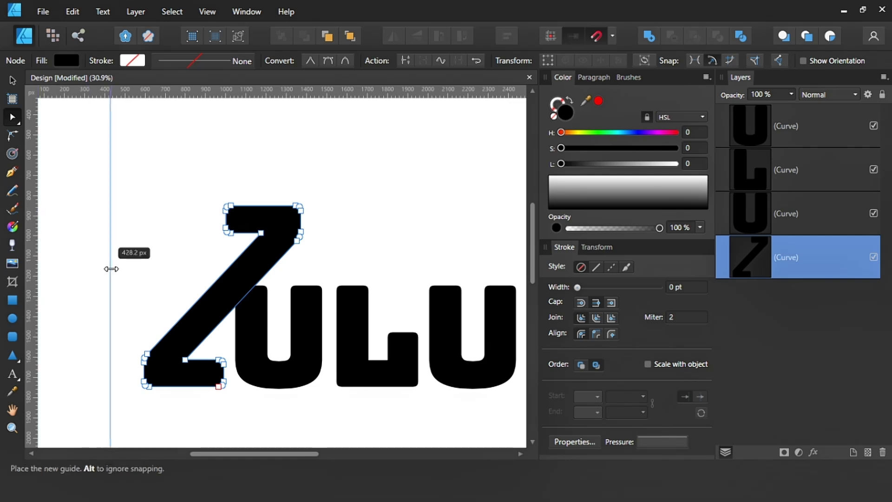
{"action": "left_click_drag", "start_coordinate": [151, 327], "coordinate": [144, 325]}
{"action": "left_click_drag", "start_coordinate": [229, 219], "coordinate": [215, 219]}
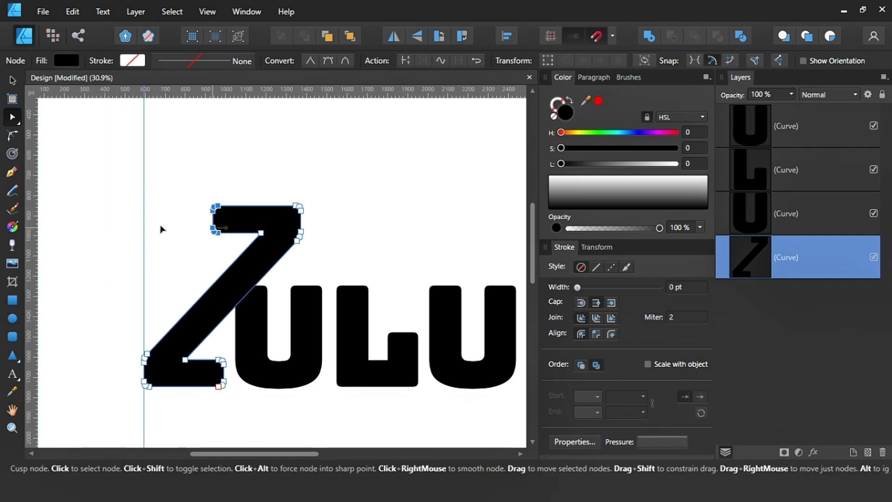
{"action": "key", "text": "ctrl+d"}
{"action": "left_click_drag", "start_coordinate": [259, 279], "coordinate": [214, 238]}
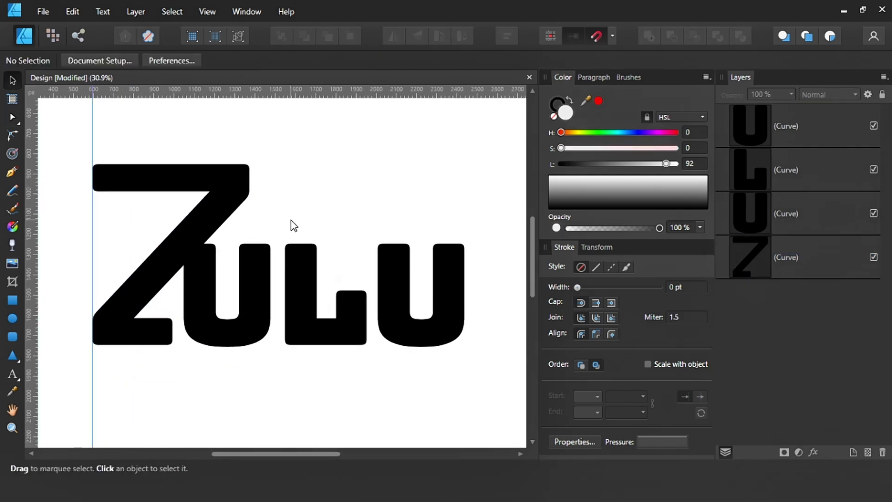
{"action": "left_click", "coordinate": [193, 282]}
Nudge the first U right and slant its top-left corner along the Z's diagonal.
{"action": "key", "text": "a"}
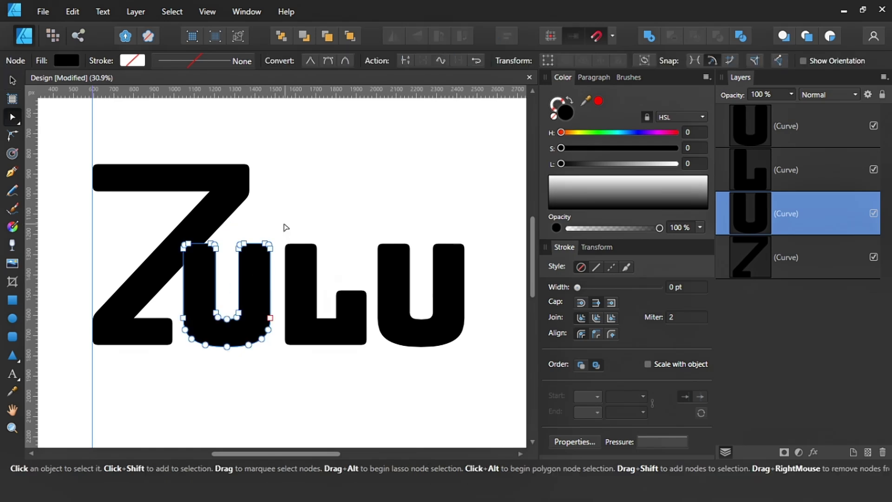
{"action": "key", "text": "v"}
{"action": "left_click_drag", "start_coordinate": [263, 278], "coordinate": [286, 278]}
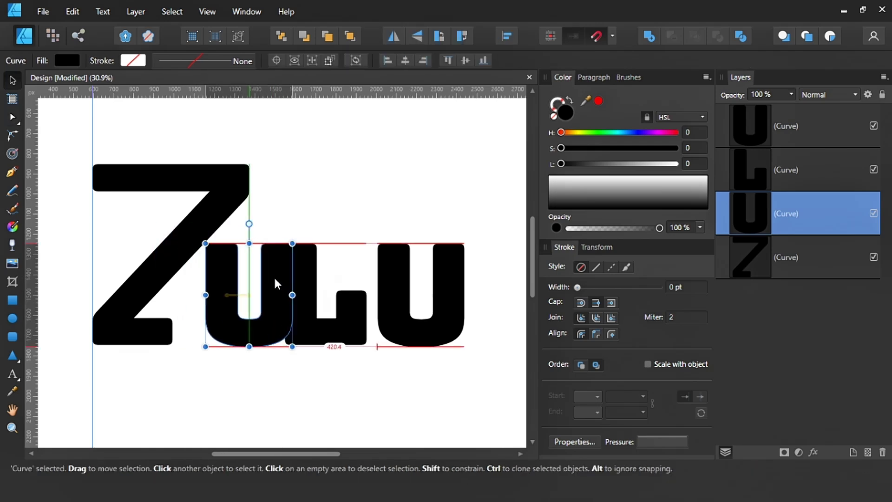
{"action": "key", "text": "a"}
{"action": "left_click_drag", "start_coordinate": [248, 224], "coordinate": [196, 261]}
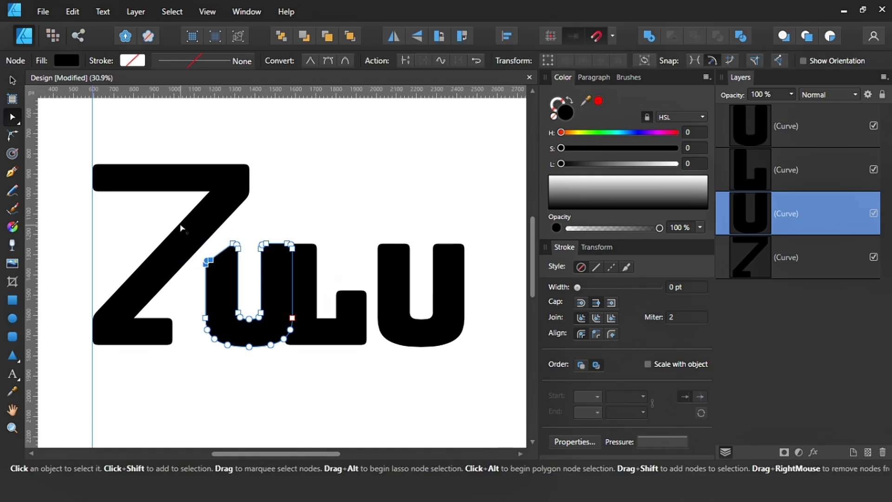
{"action": "scroll", "coordinate": [197, 303], "scroll_direction": "up", "scroll_amount": 3}
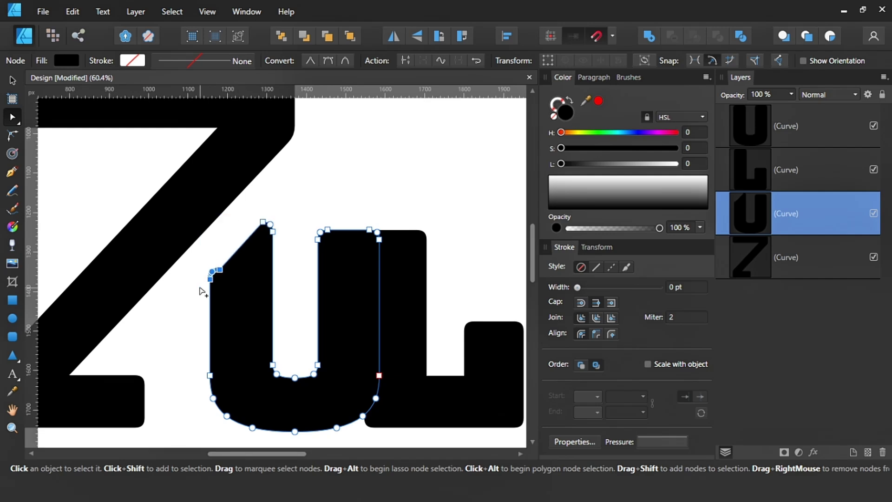
{"action": "scroll", "coordinate": [201, 291], "scroll_direction": "up", "scroll_amount": 2}
{"action": "left_click_drag", "start_coordinate": [189, 256], "coordinate": [218, 232]}
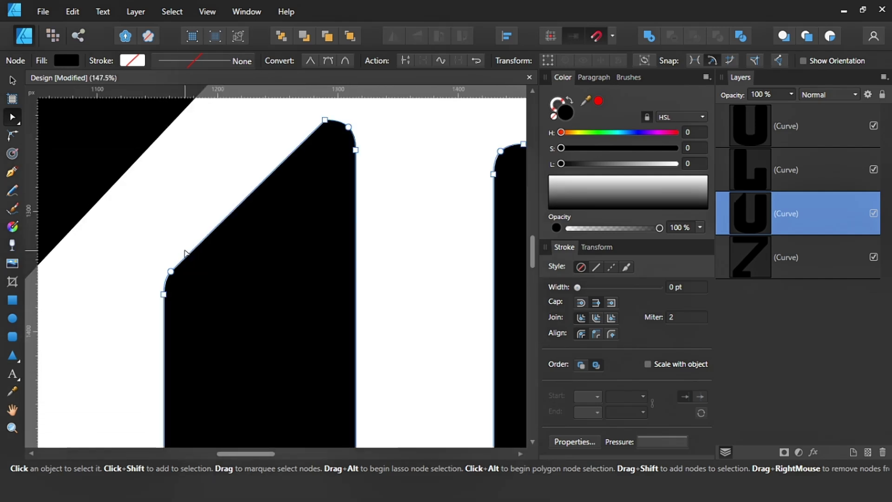
{"action": "scroll", "coordinate": [244, 216], "scroll_direction": "down", "scroll_amount": 5}
{"action": "left_click", "coordinate": [244, 215]}
{"action": "scroll", "coordinate": [204, 279], "scroll_direction": "up", "scroll_amount": 2}
{"action": "scroll", "coordinate": [227, 314], "scroll_direction": "up", "scroll_amount": 1}
Marquee-select all four letter shapes together.
{"action": "left_click", "coordinate": [221, 321]}
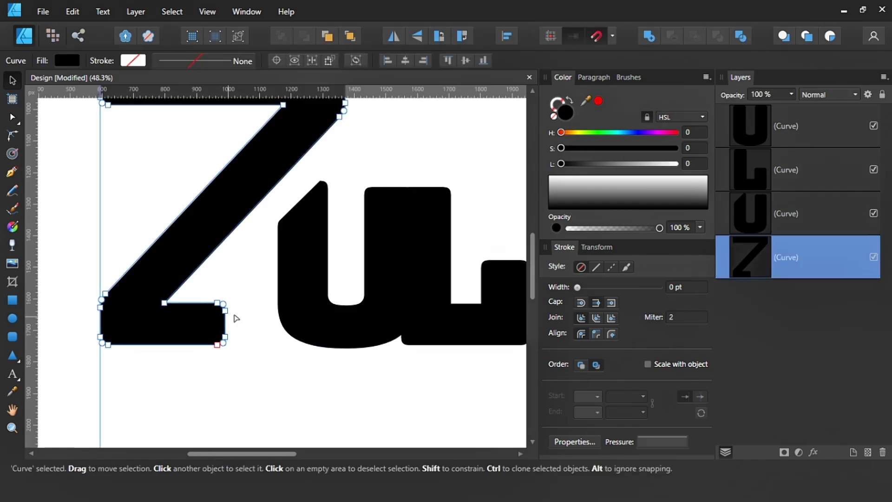
{"action": "key", "text": "v"}
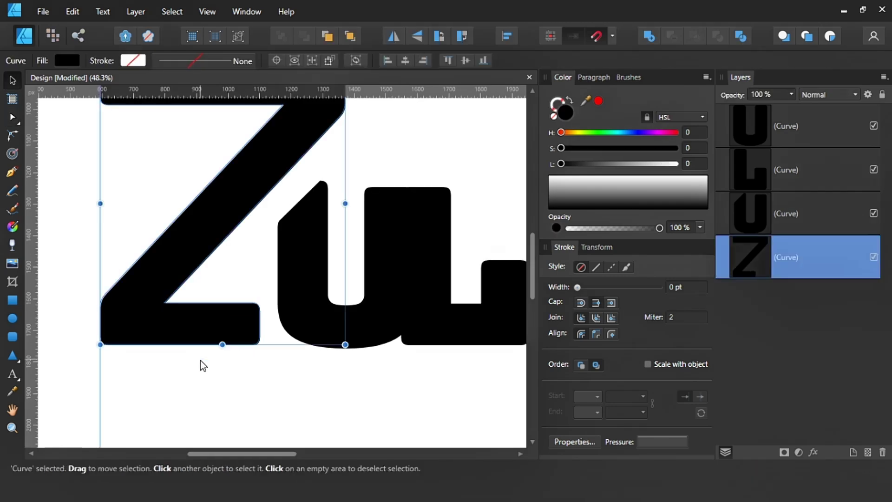
{"action": "scroll", "coordinate": [200, 361], "scroll_direction": "down", "scroll_amount": 3}
{"action": "left_click", "coordinate": [200, 361]}
{"action": "left_click_drag", "start_coordinate": [92, 377], "coordinate": [422, 198]}
Align the four selected letters with each other.
{"action": "left_click", "coordinate": [310, 60]}
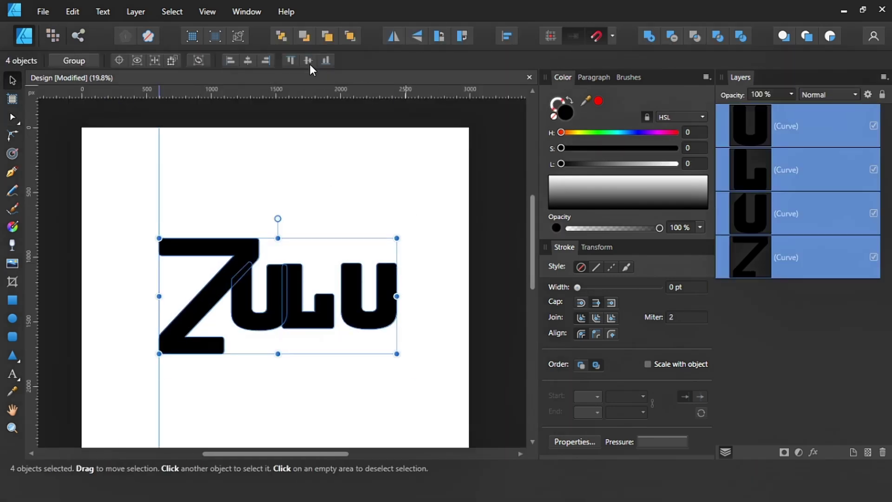
{"action": "left_click", "coordinate": [350, 104]}
{"action": "scroll", "coordinate": [320, 186], "scroll_direction": "down", "scroll_amount": 2}
{"action": "scroll", "coordinate": [324, 219], "scroll_direction": "up", "scroll_amount": 2}
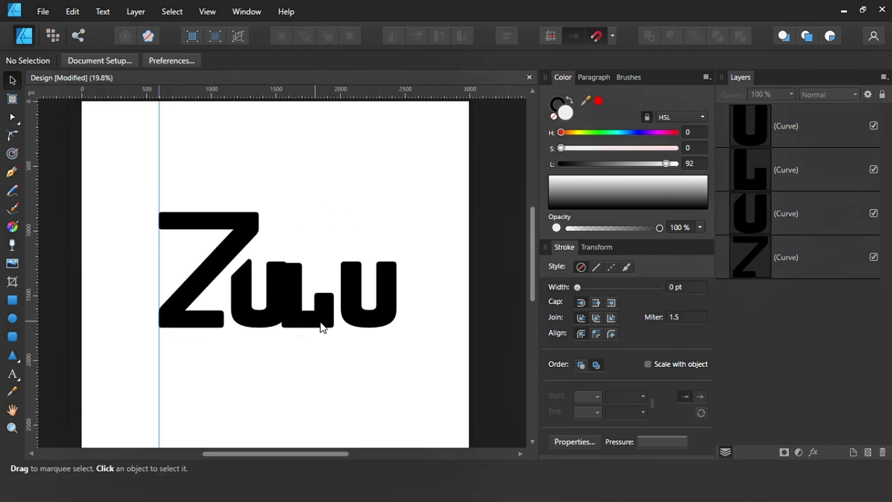
Shift the L and final U right, then lift the final U beside the L.
{"action": "left_click_drag", "start_coordinate": [421, 230], "coordinate": [251, 349]}
{"action": "left_click_drag", "start_coordinate": [305, 314], "coordinate": [312, 309]}
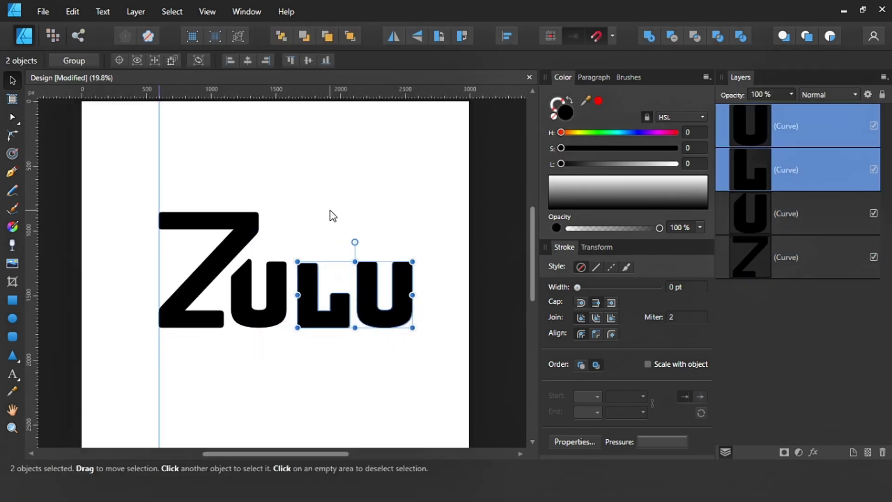
{"action": "left_click", "coordinate": [369, 298]}
{"action": "left_click", "coordinate": [333, 241]}
{"action": "scroll", "coordinate": [333, 242], "scroll_direction": "down", "scroll_amount": 2}
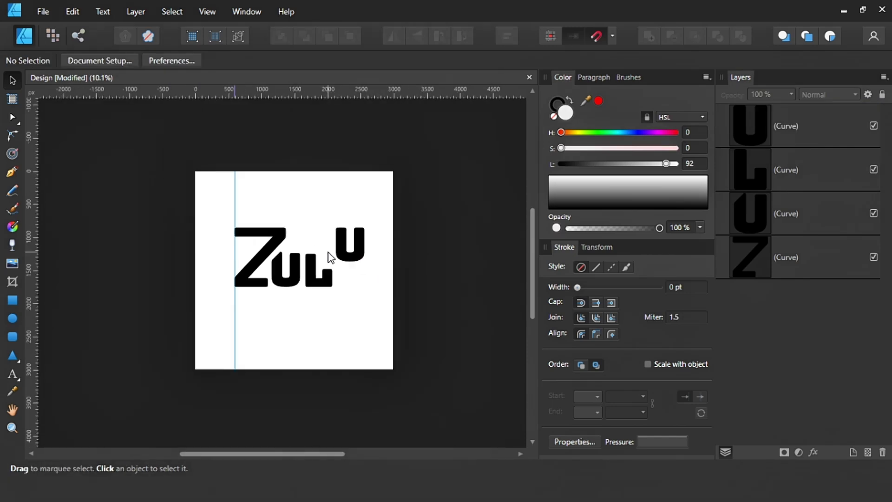
{"action": "scroll", "coordinate": [336, 250], "scroll_direction": "up", "scroll_amount": 2}
{"action": "left_click_drag", "start_coordinate": [355, 253], "coordinate": [328, 253]}
{"action": "left_click", "coordinate": [329, 279]}
{"action": "scroll", "coordinate": [331, 299], "scroll_direction": "down", "scroll_amount": 1}
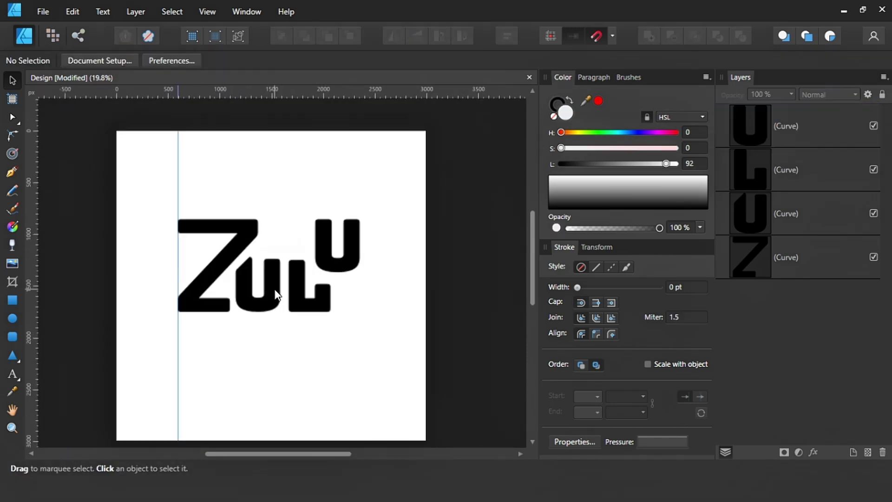
{"action": "scroll", "coordinate": [303, 312], "scroll_direction": "up", "scroll_amount": 2}
Raise the first U's right-stem top nodes up to the letter top.
{"action": "left_click", "coordinate": [361, 320]}
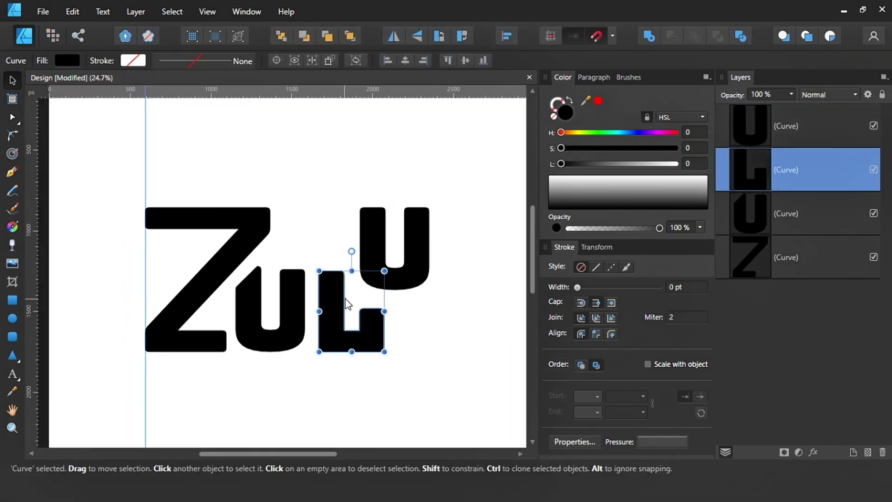
{"action": "key", "text": "a"}
{"action": "left_click", "coordinate": [350, 171]}
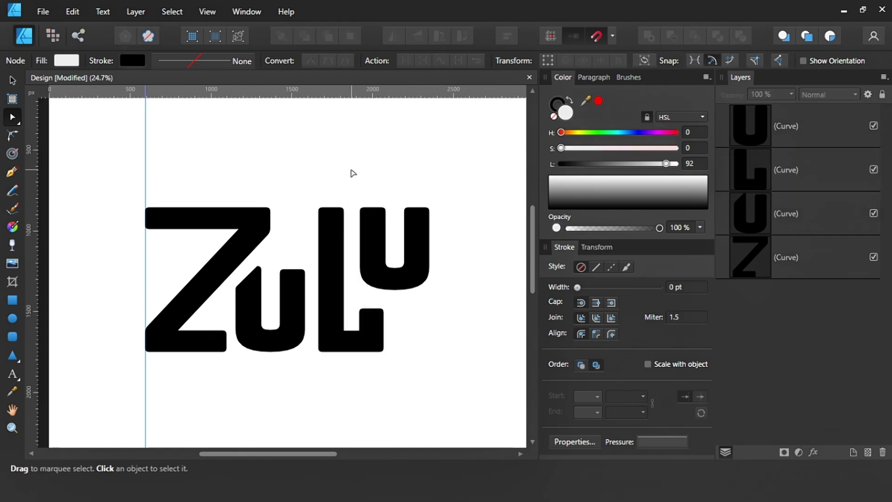
{"action": "scroll", "coordinate": [241, 256], "scroll_direction": "up", "scroll_amount": 1}
{"action": "scroll", "coordinate": [244, 279], "scroll_direction": "up", "scroll_amount": 1}
{"action": "left_click", "coordinate": [246, 295]}
{"action": "left_click_drag", "start_coordinate": [238, 273], "coordinate": [292, 310]}
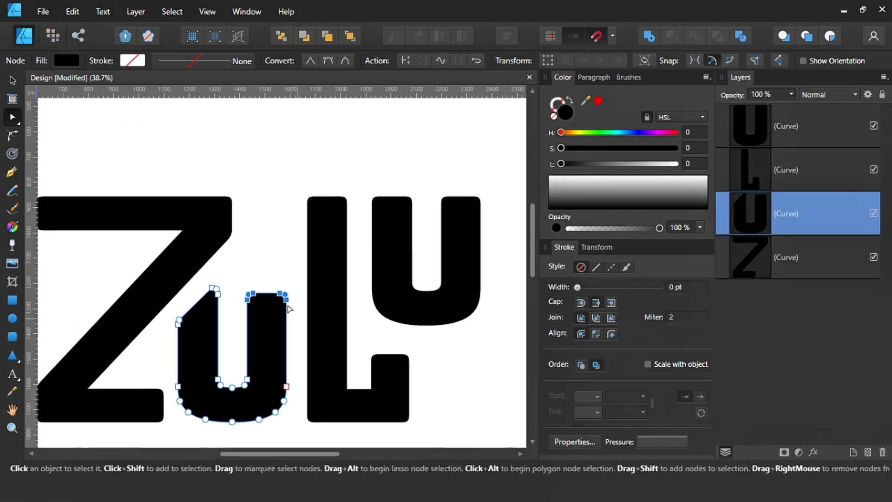
{"action": "key", "text": "shift+Up"}
{"action": "key", "text": "shift+Up"}
{"action": "key", "text": "shift+Up"}
{"action": "key", "text": "v"}
{"action": "key", "text": "ctrl+d"}
{"action": "scroll", "coordinate": [265, 172], "scroll_direction": "down", "scroll_amount": 1}
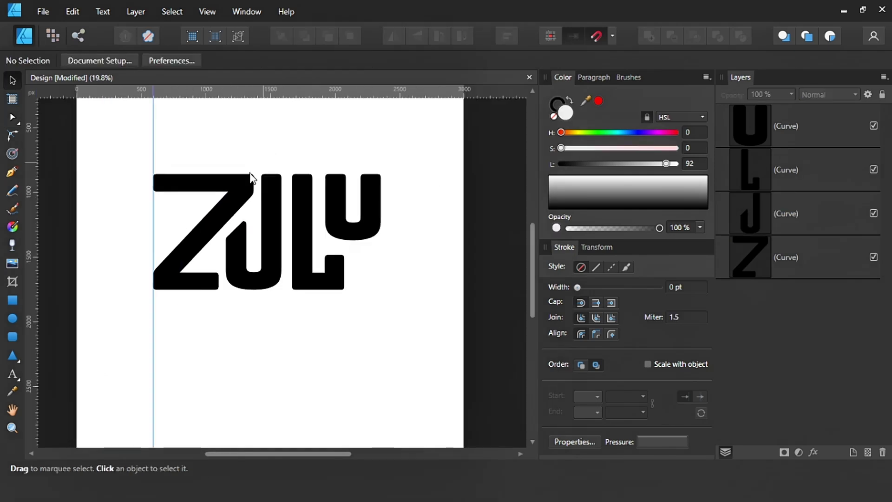
Draw a small spacing circle in a letter gap and shift the Z with it leftward.
{"action": "left_click", "coordinate": [12, 319]}
{"action": "scroll", "coordinate": [288, 165], "scroll_direction": "up", "scroll_amount": 3}
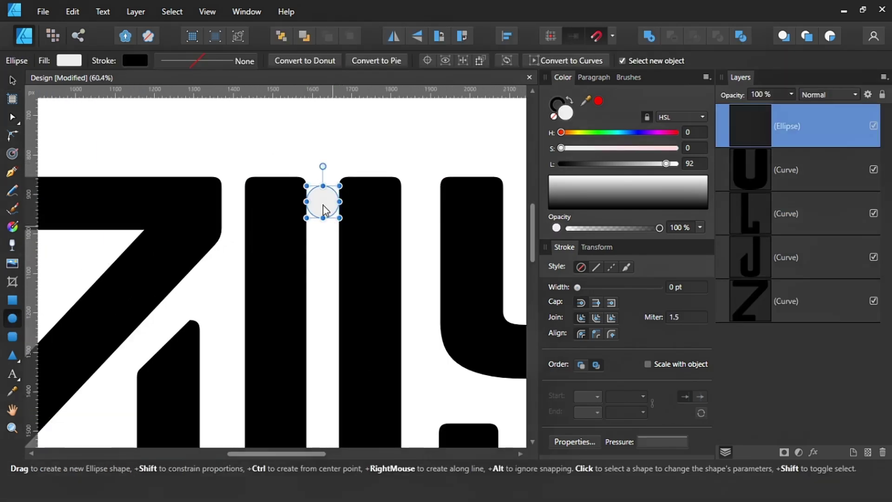
{"action": "key", "text": "v"}
{"action": "left_click_drag", "start_coordinate": [323, 205], "coordinate": [238, 210]}
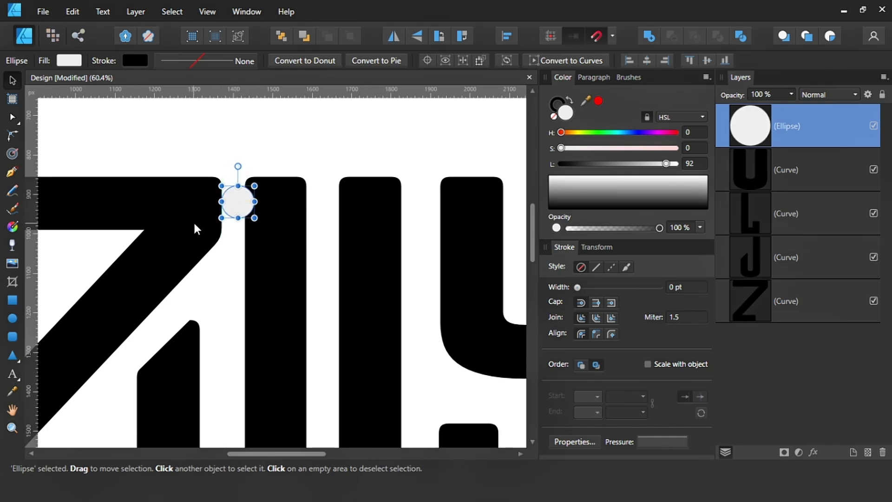
{"action": "left_click", "coordinate": [193, 221]}
{"action": "left_click", "coordinate": [236, 209], "text": "shift"}
{"action": "scroll", "coordinate": [235, 208], "scroll_direction": "up", "scroll_amount": 5}
{"action": "key", "text": "shift+Left"}
{"action": "key", "text": "shift+Left"}
{"action": "key", "text": "shift+Left"}
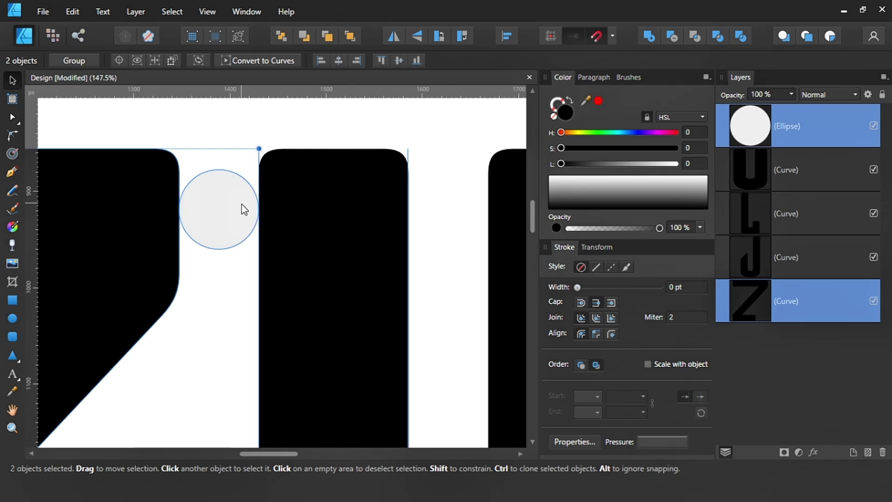
Move the circle into the gap before the L, fill it mid grey, and space the L against it.
{"action": "left_click", "coordinate": [244, 209]}
{"action": "scroll", "coordinate": [222, 216], "scroll_direction": "down", "scroll_amount": 5}
{"action": "left_click_drag", "start_coordinate": [339, 209], "coordinate": [373, 213]}
{"action": "scroll", "coordinate": [373, 213], "scroll_direction": "up", "scroll_amount": 5}
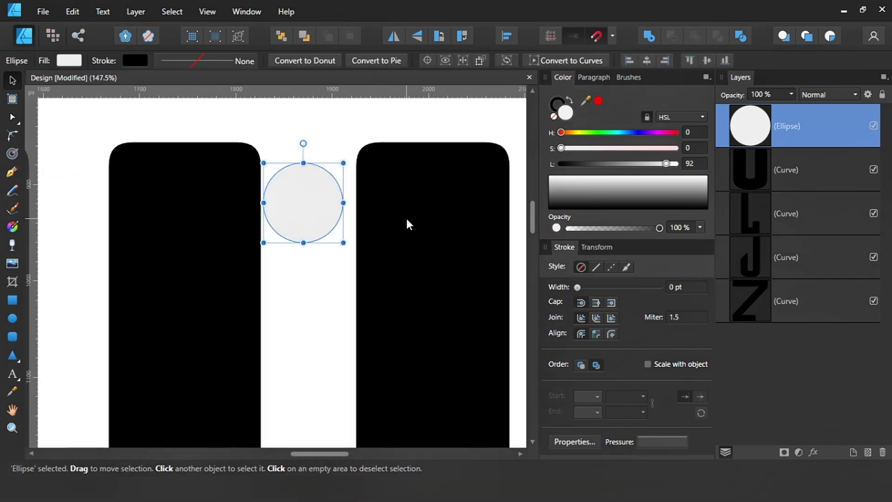
{"action": "left_click", "coordinate": [407, 224]}
{"action": "left_click", "coordinate": [319, 216]}
{"action": "left_click", "coordinate": [591, 195]}
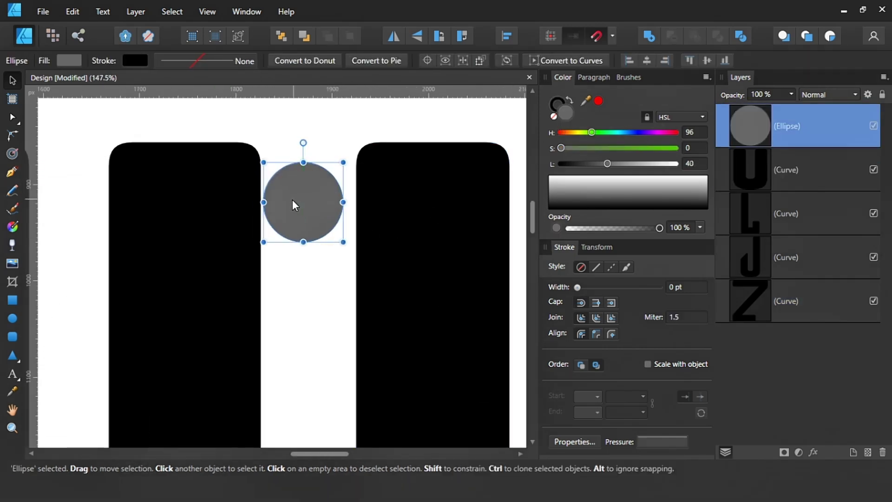
{"action": "scroll", "coordinate": [293, 201], "scroll_direction": "up", "scroll_amount": 3}
{"action": "scroll", "coordinate": [253, 197], "scroll_direction": "up", "scroll_amount": 2}
{"action": "left_click", "coordinate": [266, 210], "text": "shift"}
{"action": "key", "text": "a"}
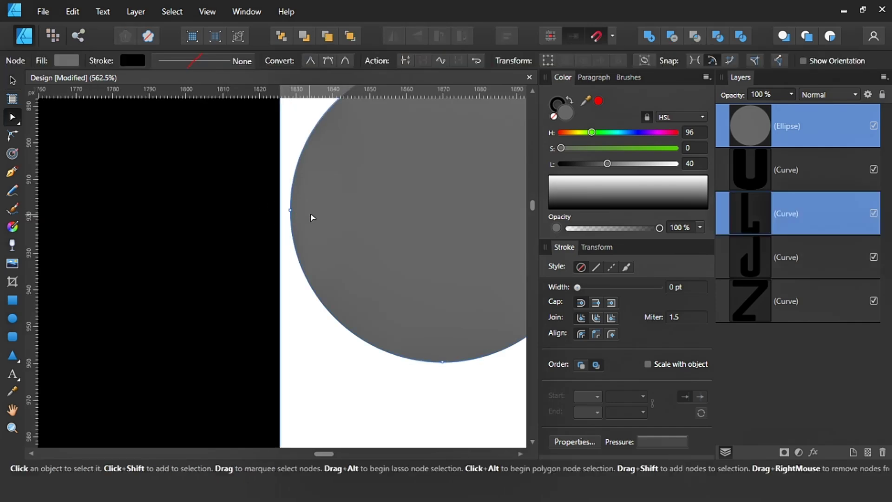
{"action": "key", "text": "v"}
Convert the spacing circle to curves, then remove it so only the four letters remain.
{"action": "left_click", "coordinate": [311, 213]}
{"action": "key", "text": "ctrl+Return"}
{"action": "left_click", "coordinate": [232, 232], "text": "shift"}
{"action": "scroll", "coordinate": [244, 324], "scroll_direction": "down", "scroll_amount": 3}
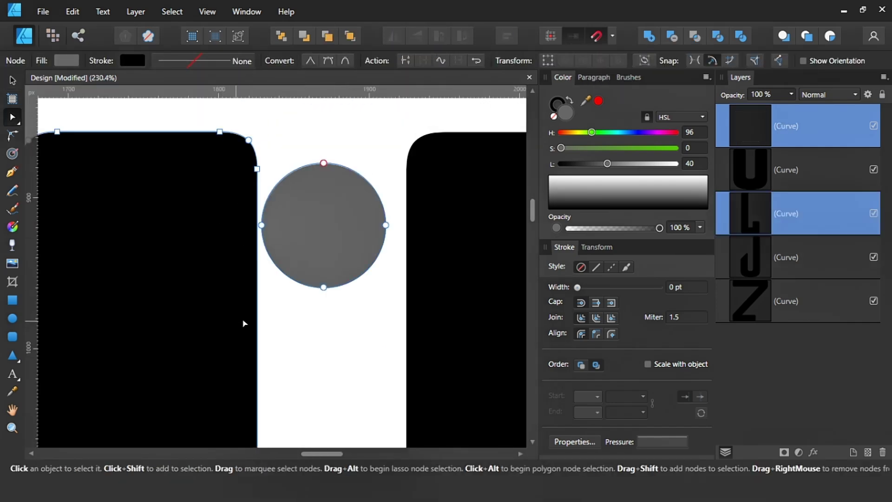
{"action": "left_click_drag", "start_coordinate": [361, 189], "coordinate": [259, 145]}
{"action": "scroll", "coordinate": [261, 227], "scroll_direction": "up", "scroll_amount": 3}
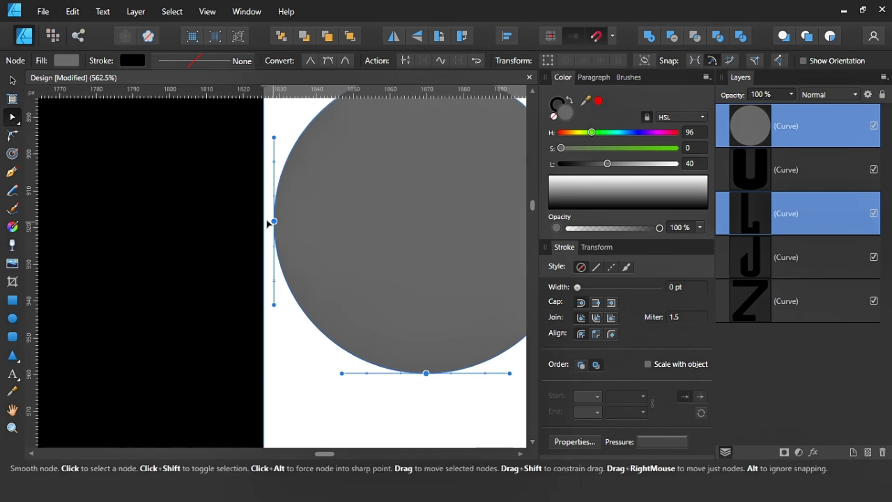
{"action": "key", "text": "v"}
{"action": "scroll", "coordinate": [342, 254], "scroll_direction": "down", "scroll_amount": 5}
{"action": "left_click", "coordinate": [343, 269]}
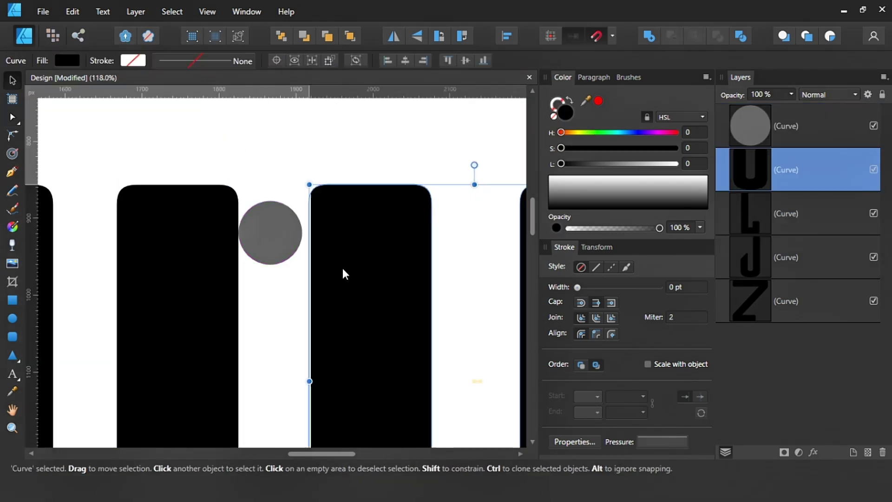
{"action": "scroll", "coordinate": [274, 264], "scroll_direction": "down", "scroll_amount": 5}
{"action": "left_click", "coordinate": [273, 257]}
{"action": "left_click", "coordinate": [307, 261], "text": "shift"}
{"action": "key", "text": "ctrl+plus"}
Stretch the L's foot rightward so it extends under the final U.
{"action": "left_click", "coordinate": [257, 205]}
{"action": "scroll", "coordinate": [281, 259], "scroll_direction": "left", "scroll_amount": 2}
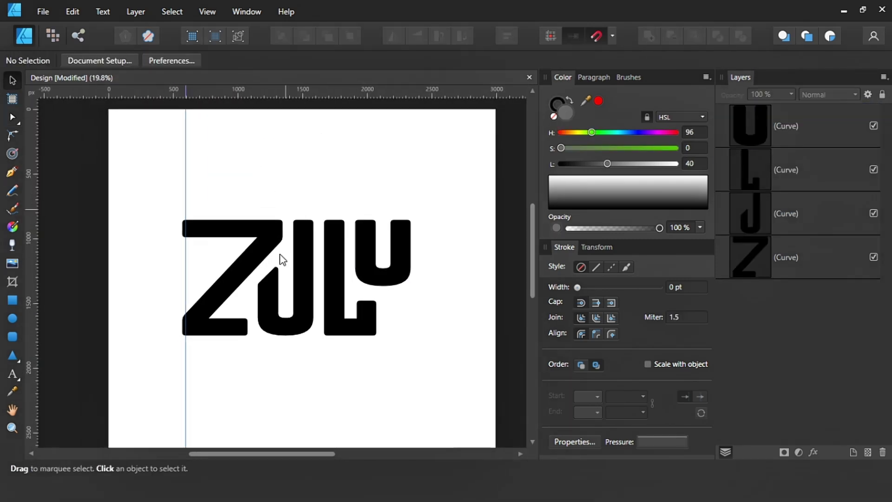
{"action": "scroll", "coordinate": [280, 259], "scroll_direction": "up", "scroll_amount": 1}
{"action": "scroll", "coordinate": [246, 310], "scroll_direction": "up", "scroll_amount": 1}
{"action": "scroll", "coordinate": [233, 311], "scroll_direction": "down", "scroll_amount": 2}
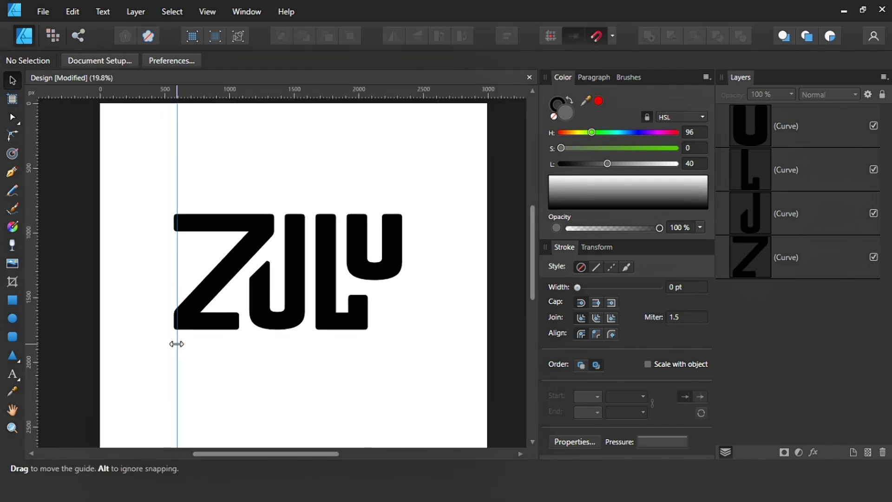
{"action": "scroll", "coordinate": [133, 358], "scroll_direction": "down", "scroll_amount": 2}
{"action": "scroll", "coordinate": [305, 324], "scroll_direction": "up", "scroll_amount": 4}
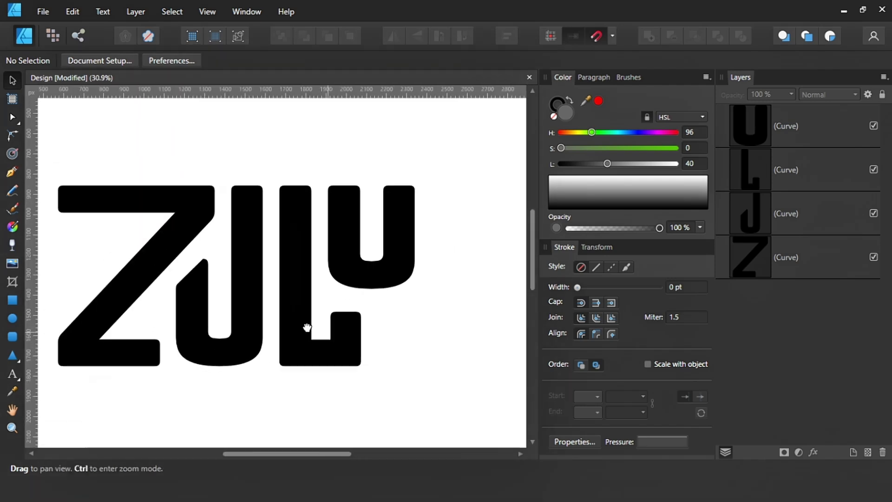
{"action": "left_click", "coordinate": [356, 349]}
{"action": "key", "text": "a"}
{"action": "left_click_drag", "start_coordinate": [393, 304], "coordinate": [334, 377]}
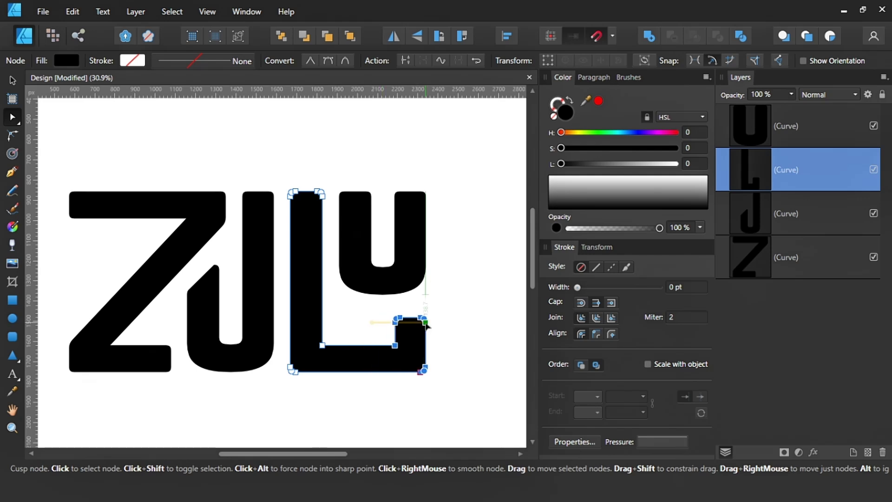
{"action": "key", "text": "v"}
{"action": "left_click", "coordinate": [455, 312]}
{"action": "scroll", "coordinate": [400, 310], "scroll_direction": "down", "scroll_amount": 3}
{"action": "scroll", "coordinate": [389, 343], "scroll_direction": "up", "scroll_amount": 2}
{"action": "scroll", "coordinate": [427, 349], "scroll_direction": "up", "scroll_amount": 1}
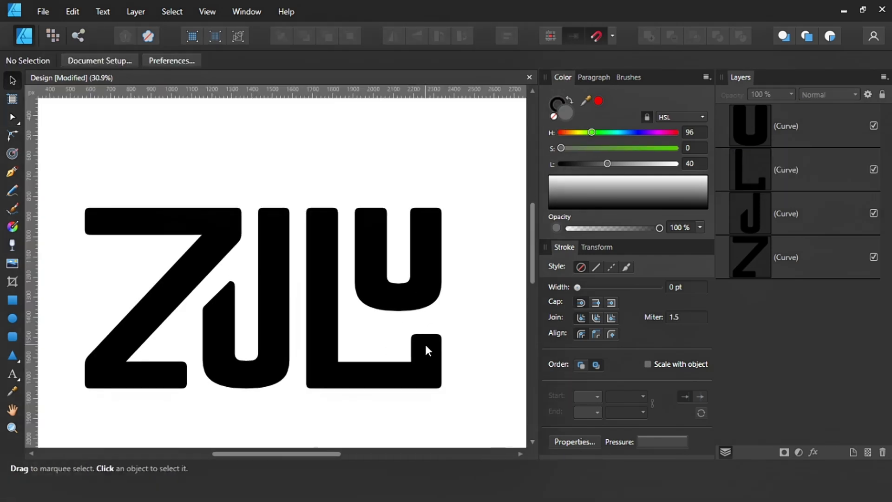
Delete the bump's top-right nodes on the L's foot and level its corner into a flat bar.
{"action": "left_click", "coordinate": [426, 349]}
{"action": "scroll", "coordinate": [437, 362], "scroll_direction": "up", "scroll_amount": 3}
{"action": "scroll", "coordinate": [416, 359], "scroll_direction": "down", "scroll_amount": 3}
{"action": "scroll", "coordinate": [409, 353], "scroll_direction": "up", "scroll_amount": 1}
{"action": "left_click", "coordinate": [385, 292]}
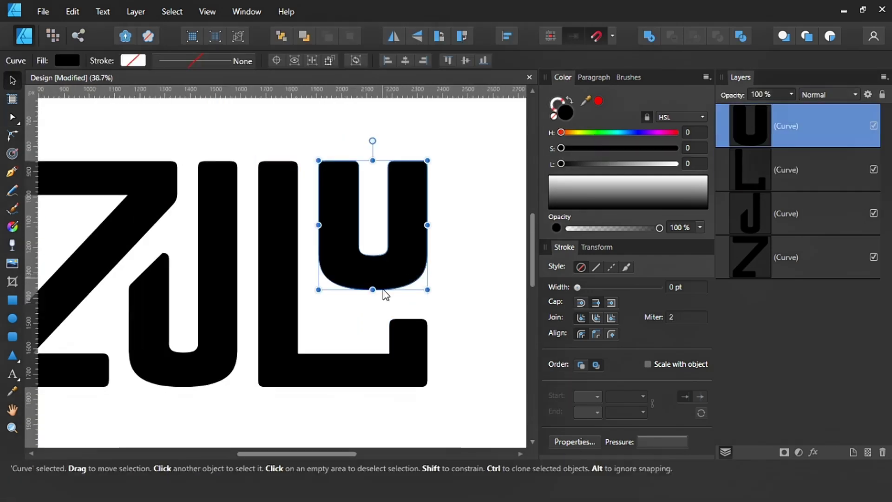
{"action": "key", "text": "a"}
{"action": "left_click", "coordinate": [417, 342]}
{"action": "scroll", "coordinate": [408, 364], "scroll_direction": "up", "scroll_amount": 2}
{"action": "scroll", "coordinate": [399, 289], "scroll_direction": "up", "scroll_amount": 2}
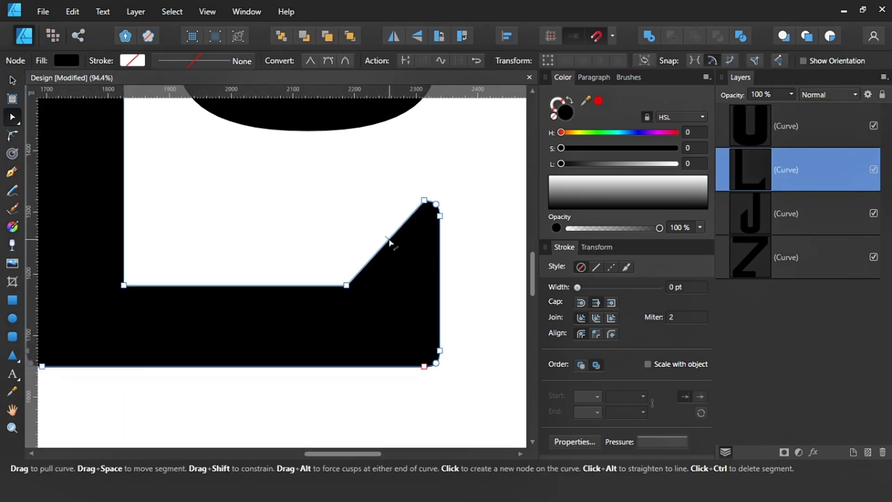
{"action": "key", "text": "Delete"}
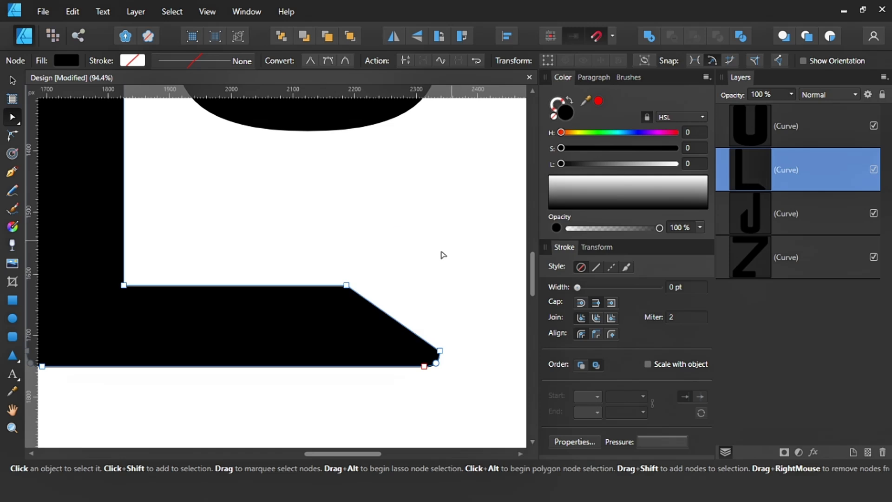
{"action": "left_click_drag", "start_coordinate": [347, 285], "coordinate": [373, 288]}
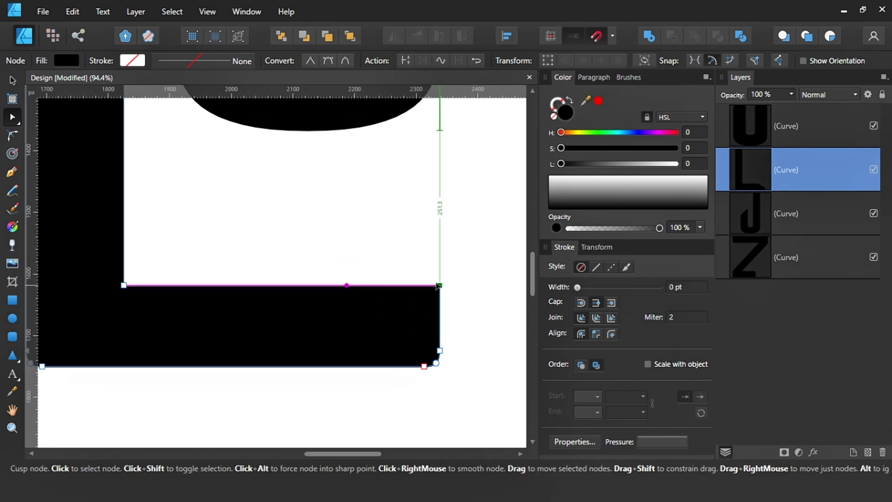
{"action": "left_click_drag", "start_coordinate": [438, 285], "coordinate": [440, 285]}
{"action": "left_click", "coordinate": [462, 298]}
{"action": "key", "text": "v"}
{"action": "scroll", "coordinate": [379, 286], "scroll_direction": "down", "scroll_amount": 5}
{"action": "scroll", "coordinate": [380, 292], "scroll_direction": "up", "scroll_amount": 3}
Nudge the final U's lower nodes down to lengthen the U.
{"action": "left_click", "coordinate": [380, 291]}
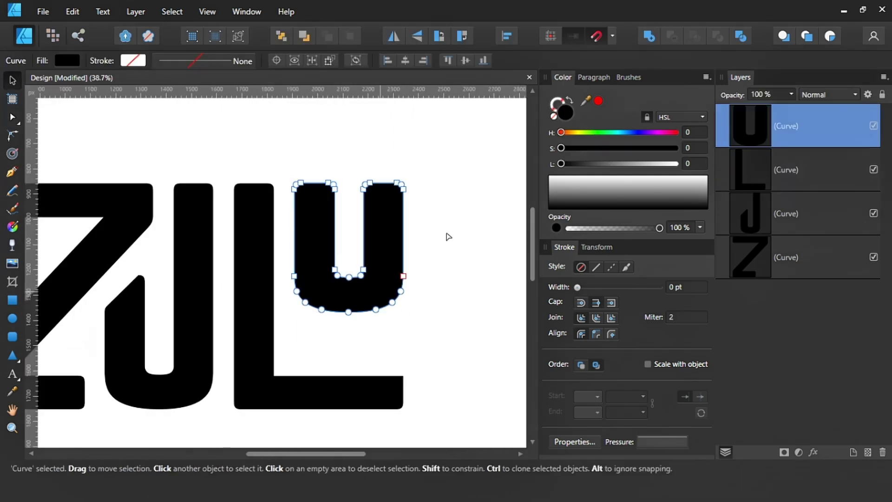
{"action": "key", "text": "a"}
{"action": "left_click_drag", "start_coordinate": [449, 237], "coordinate": [273, 331]}
{"action": "key", "text": "shift+Down"}
{"action": "key", "text": "shift+Down"}
{"action": "key", "text": "shift+Down"}
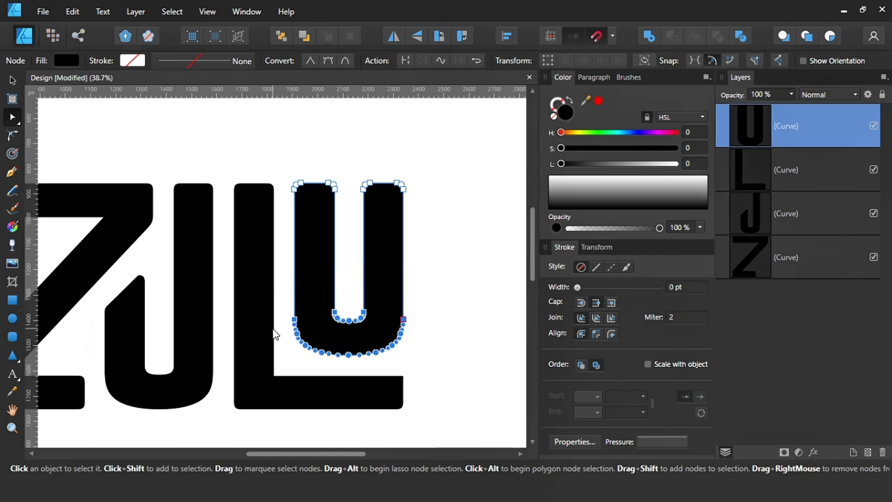
{"action": "key", "text": "v"}
{"action": "left_click", "coordinate": [440, 292]}
{"action": "scroll", "coordinate": [343, 309], "scroll_direction": "down", "scroll_amount": 2}
{"action": "scroll", "coordinate": [299, 338], "scroll_direction": "up", "scroll_amount": 2}
{"action": "scroll", "coordinate": [400, 356], "scroll_direction": "up", "scroll_amount": 3}
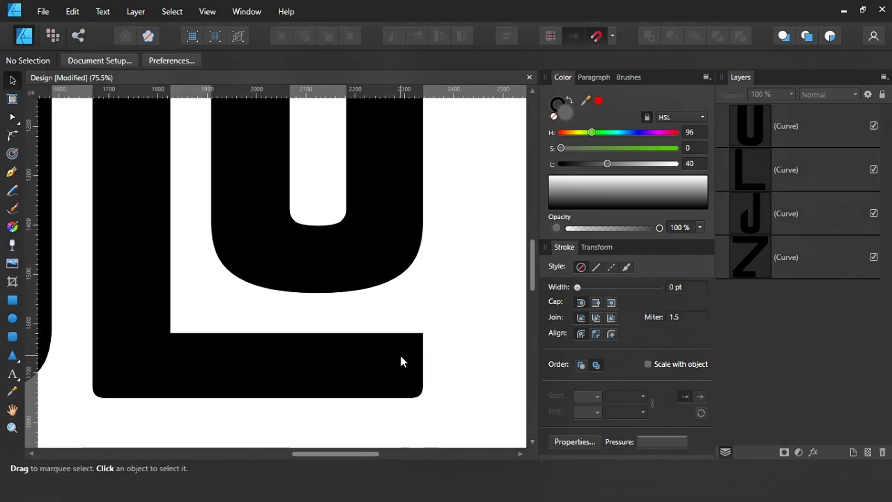
{"action": "scroll", "coordinate": [403, 362], "scroll_direction": "up", "scroll_amount": 2}
Select the nodes of the L's rounded bottom-right corner to square it off.
{"action": "key", "text": "a"}
{"action": "left_click", "coordinate": [406, 367]}
{"action": "scroll", "coordinate": [406, 361], "scroll_direction": "up", "scroll_amount": 3}
{"action": "left_click_drag", "start_coordinate": [439, 365], "coordinate": [416, 341]}
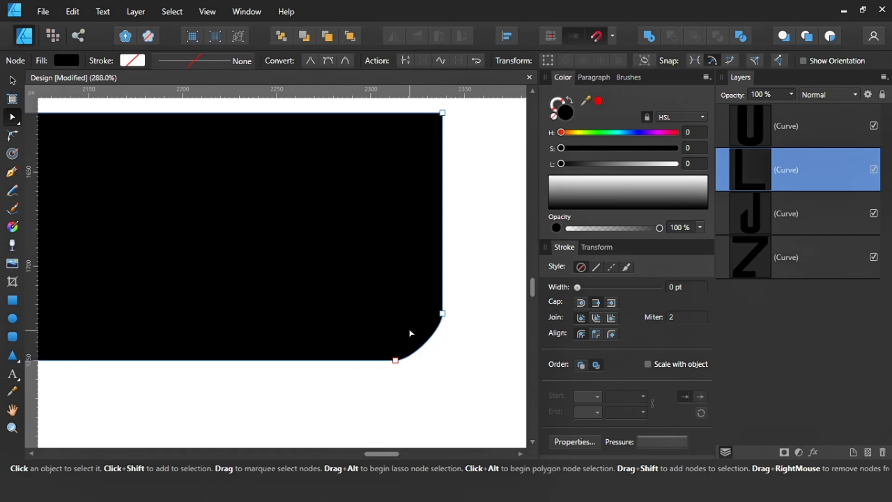
{"action": "left_click_drag", "start_coordinate": [368, 265], "coordinate": [479, 412]}
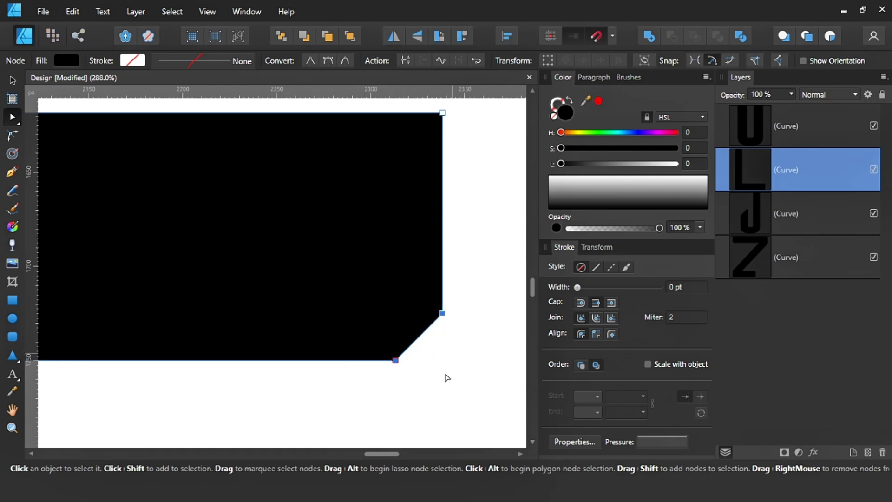
{"action": "left_click_drag", "start_coordinate": [375, 342], "coordinate": [408, 379]}
{"action": "left_click_drag", "start_coordinate": [458, 289], "coordinate": [422, 328]}
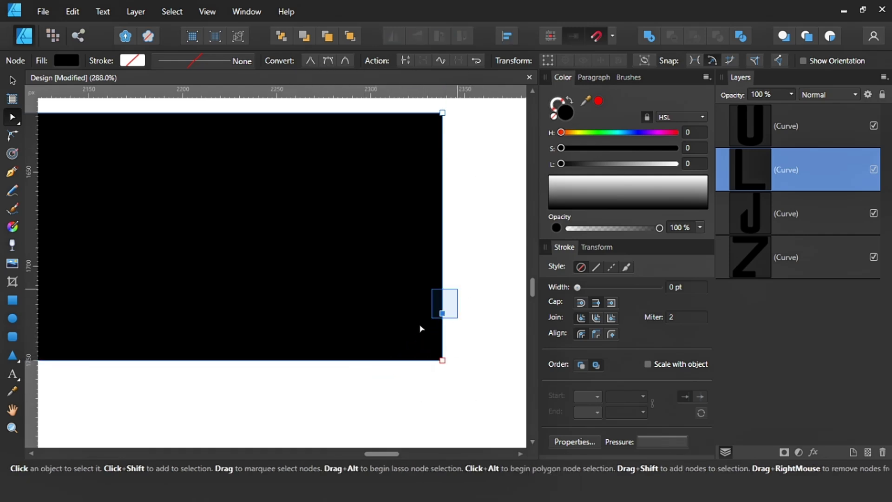
{"action": "scroll", "coordinate": [420, 331], "scroll_direction": "down", "scroll_amount": 10}
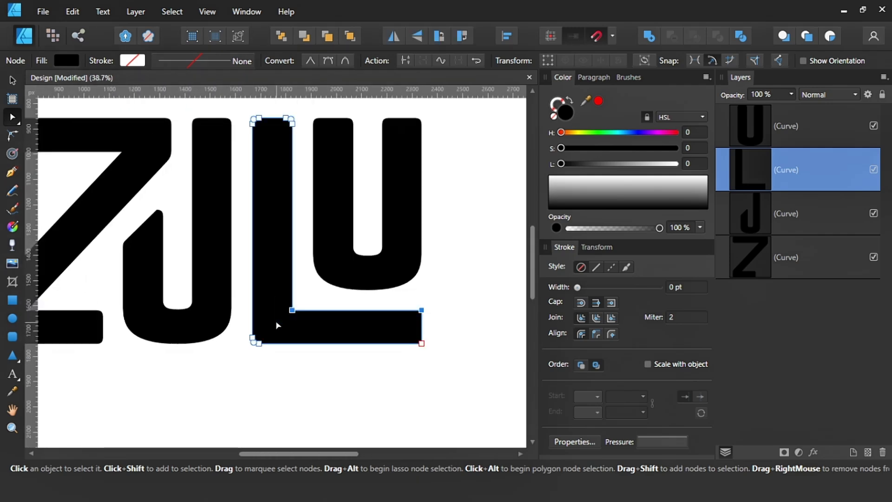
{"action": "key", "text": "v"}
{"action": "key", "text": "ctrl+d"}
{"action": "scroll", "coordinate": [221, 370], "scroll_direction": "down", "scroll_amount": 5}
{"action": "left_click_drag", "start_coordinate": [221, 370], "coordinate": [279, 349]}
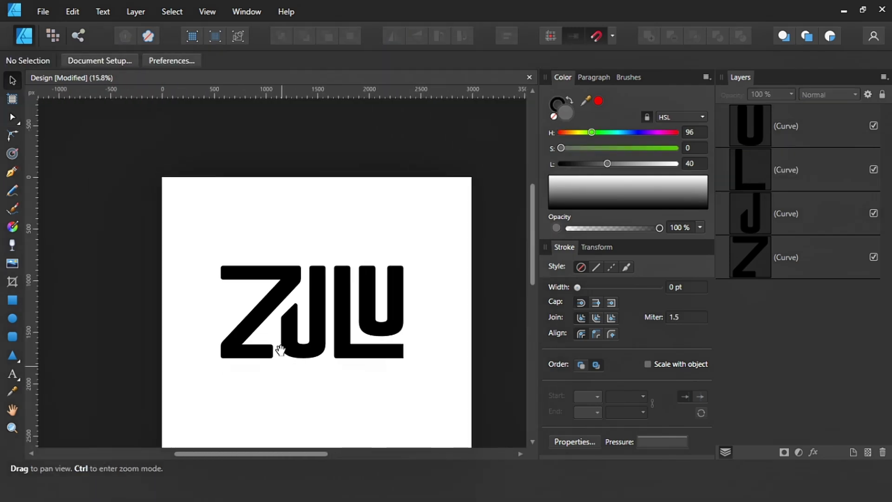
{"action": "scroll", "coordinate": [295, 328], "scroll_direction": "up", "scroll_amount": 5}
Check the J's lower-left corner node, then clear the selection.
{"action": "key", "text": "a"}
{"action": "left_click", "coordinate": [274, 325]}
{"action": "scroll", "coordinate": [274, 325], "scroll_direction": "up", "scroll_amount": 5}
{"action": "left_click_drag", "start_coordinate": [235, 297], "coordinate": [273, 355]}
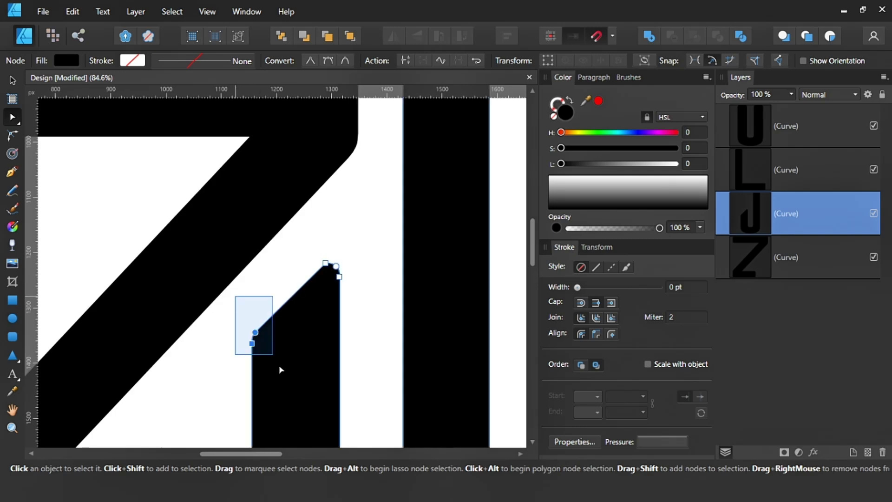
{"action": "key", "text": "v"}
{"action": "scroll", "coordinate": [289, 361], "scroll_direction": "down", "scroll_amount": 5}
{"action": "key", "text": "ctrl+d"}
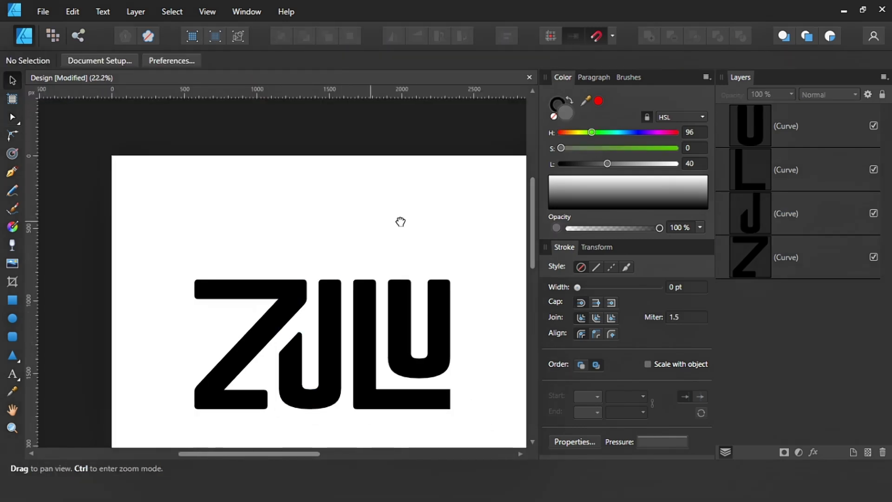
{"action": "scroll", "coordinate": [391, 345], "scroll_direction": "up", "scroll_amount": 2}
{"action": "scroll", "coordinate": [358, 367], "scroll_direction": "up", "scroll_amount": 3}
Select the L's two right-hand corner nodes for corner rounding.
{"action": "key", "text": "a"}
{"action": "left_click", "coordinate": [359, 368]}
{"action": "left_click_drag", "start_coordinate": [403, 323], "coordinate": [356, 414]}
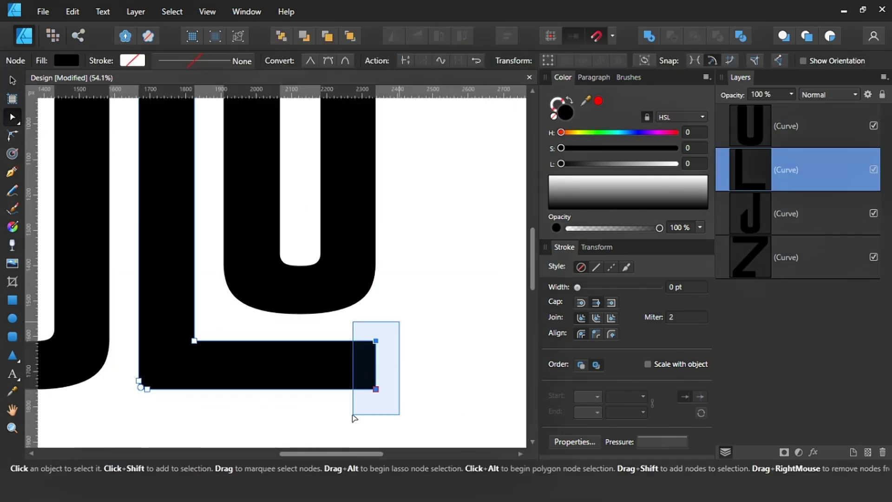
{"action": "key", "text": "c"}
{"action": "left_click", "coordinate": [409, 374]}
Round the L's two right-hand foot corners to a 22.1 px radius.
{"action": "scroll", "coordinate": [402, 374], "scroll_direction": "down", "scroll_amount": 5}
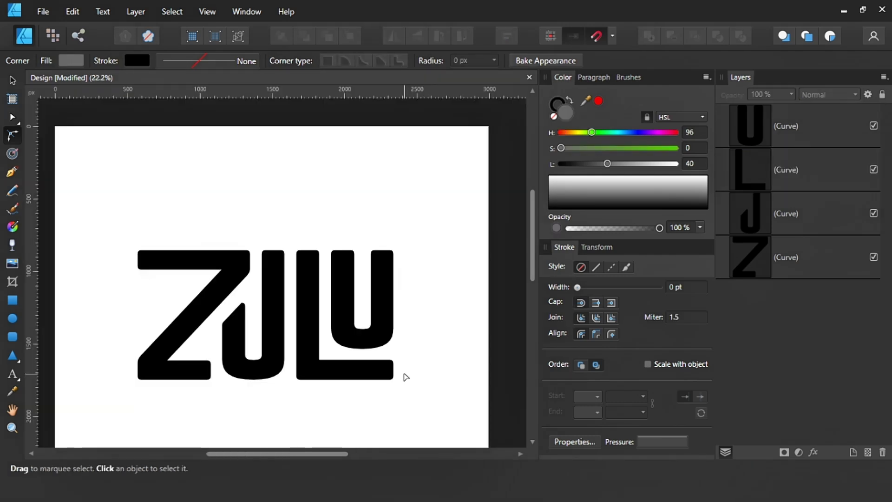
{"action": "scroll", "coordinate": [392, 374], "scroll_direction": "up", "scroll_amount": 6}
{"action": "left_click", "coordinate": [393, 375]}
{"action": "left_click_drag", "start_coordinate": [417, 325], "coordinate": [385, 396]}
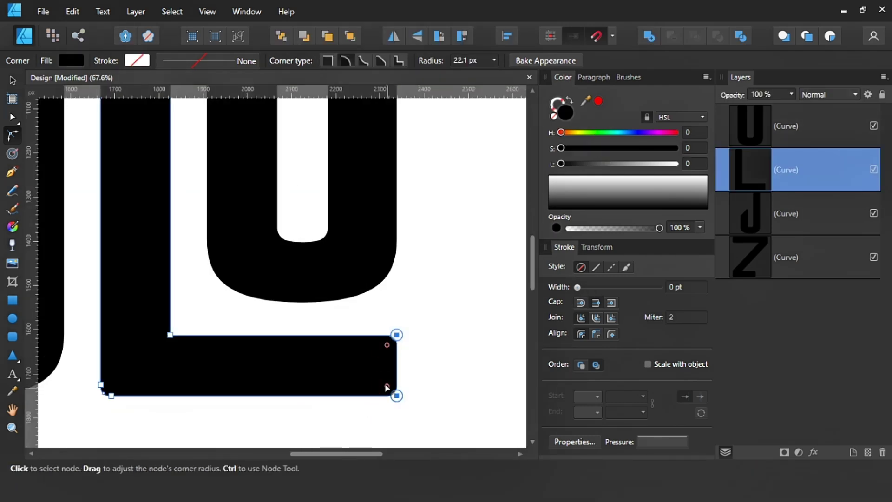
{"action": "key", "text": "v"}
{"action": "scroll", "coordinate": [389, 355], "scroll_direction": "down", "scroll_amount": 5}
{"action": "scroll", "coordinate": [351, 360], "scroll_direction": "up", "scroll_amount": 3}
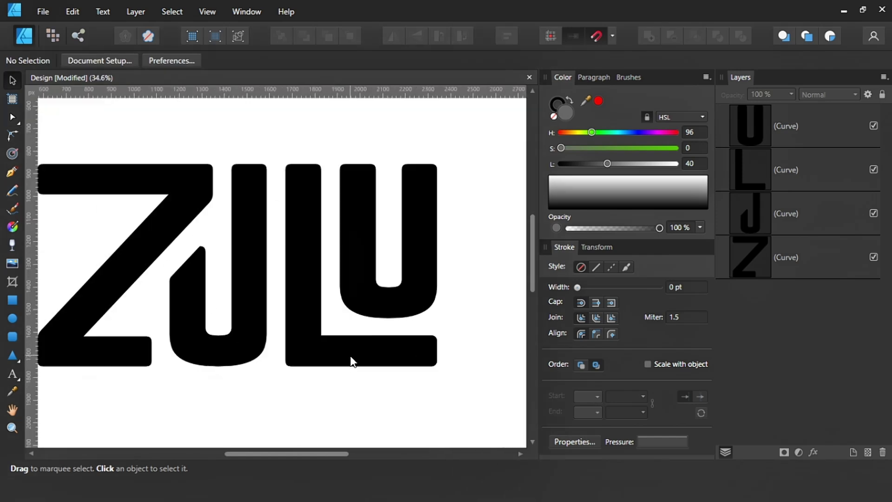
Select the L and then the U to check the result, then clear the selection.
{"action": "left_click", "coordinate": [351, 361]}
{"action": "left_click", "coordinate": [425, 224]}
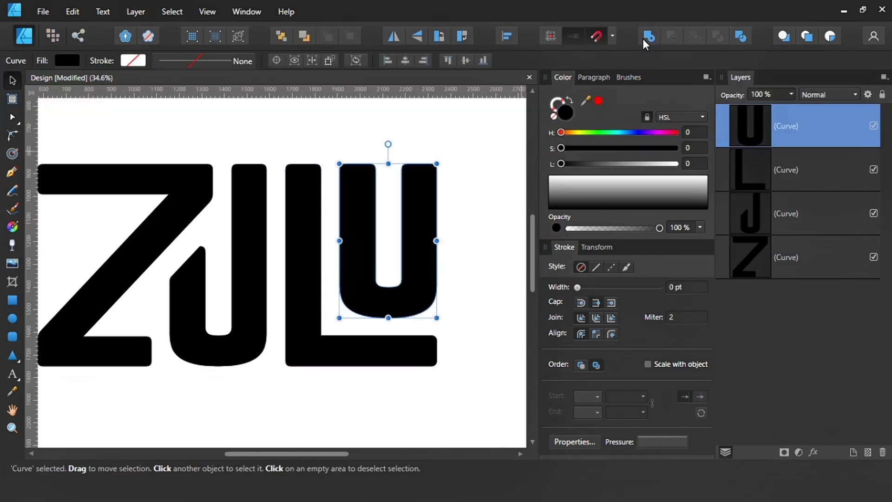
{"action": "left_click", "coordinate": [461, 191]}
{"action": "scroll", "coordinate": [462, 222], "scroll_direction": "down", "scroll_amount": 2}
{"action": "scroll", "coordinate": [378, 236], "scroll_direction": "up", "scroll_amount": 1}
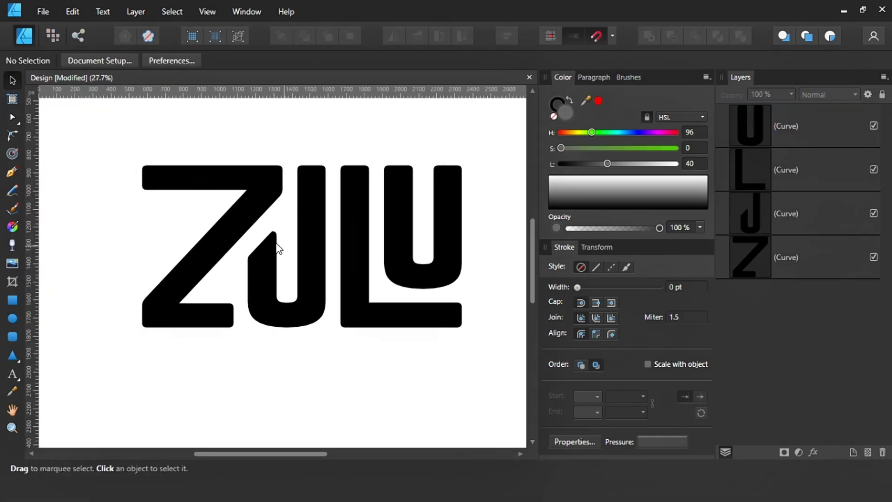
{"action": "scroll", "coordinate": [266, 218], "scroll_direction": "up", "scroll_amount": 3}
{"action": "scroll", "coordinate": [356, 204], "scroll_direction": "up", "scroll_amount": 3}
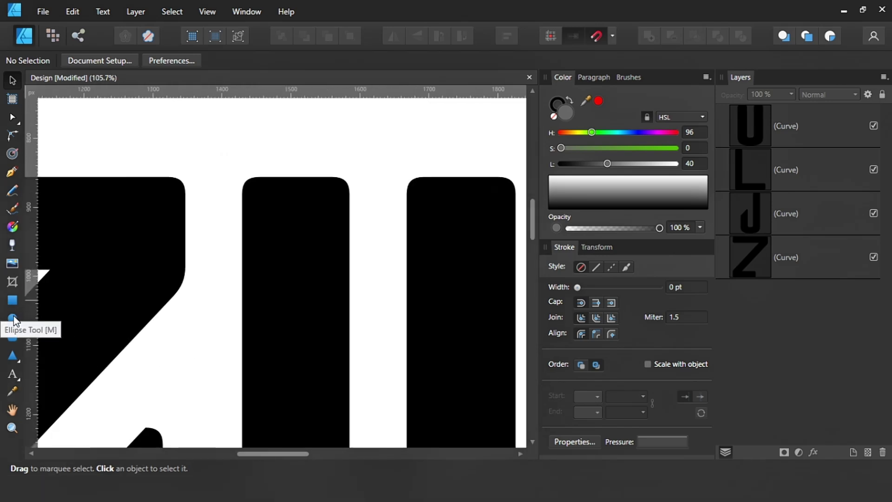
{"action": "left_click", "coordinate": [13, 318]}
{"action": "left_click_drag", "start_coordinate": [351, 199], "coordinate": [395, 247]}
{"action": "key", "text": "v"}
{"action": "scroll", "coordinate": [376, 218], "scroll_direction": "down", "scroll_amount": 2}
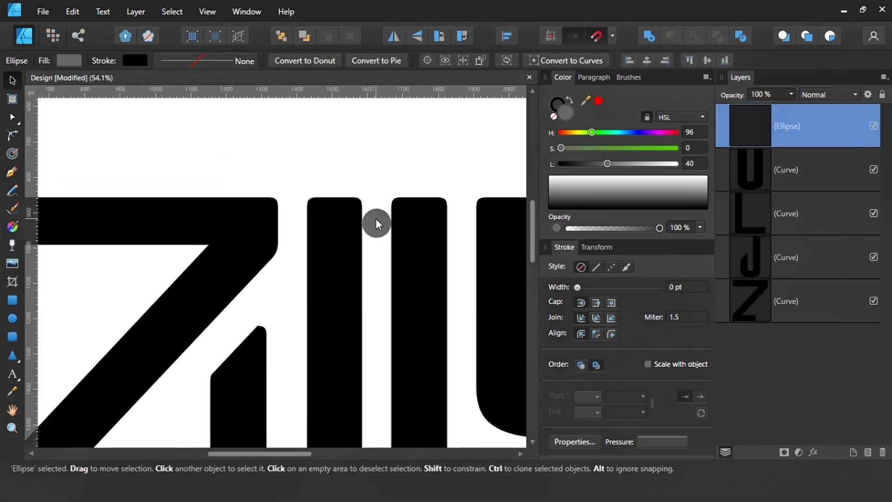
{"action": "left_click_drag", "start_coordinate": [375, 219], "coordinate": [219, 331]}
{"action": "scroll", "coordinate": [214, 330], "scroll_direction": "up", "scroll_amount": 3}
{"action": "scroll", "coordinate": [208, 329], "scroll_direction": "up", "scroll_amount": 2}
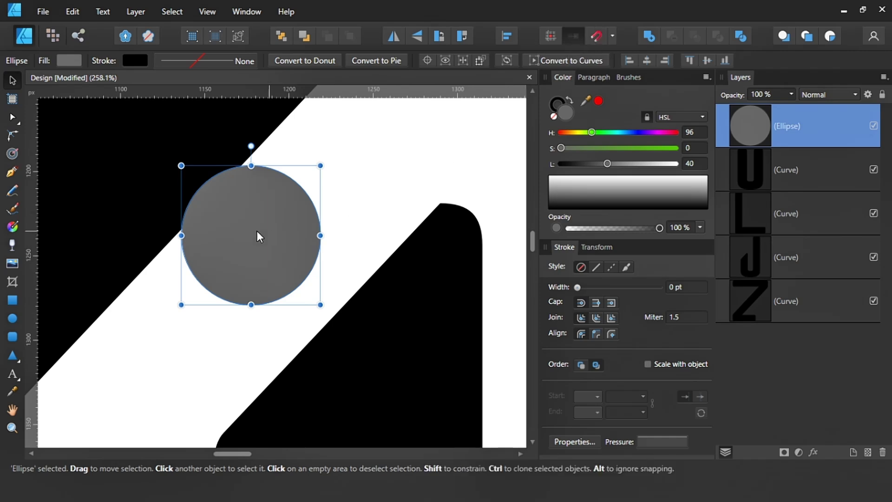
{"action": "left_click_drag", "start_coordinate": [259, 237], "coordinate": [253, 249]}
{"action": "scroll", "coordinate": [253, 249], "scroll_direction": "down", "scroll_amount": 4}
{"action": "left_click", "coordinate": [294, 311]}
{"action": "key", "text": "a"}
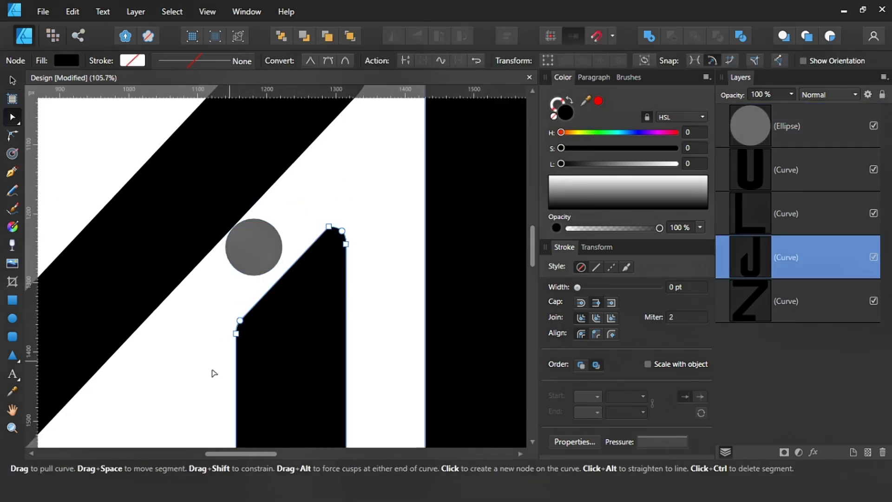
{"action": "left_click_drag", "start_coordinate": [214, 373], "coordinate": [377, 200]}
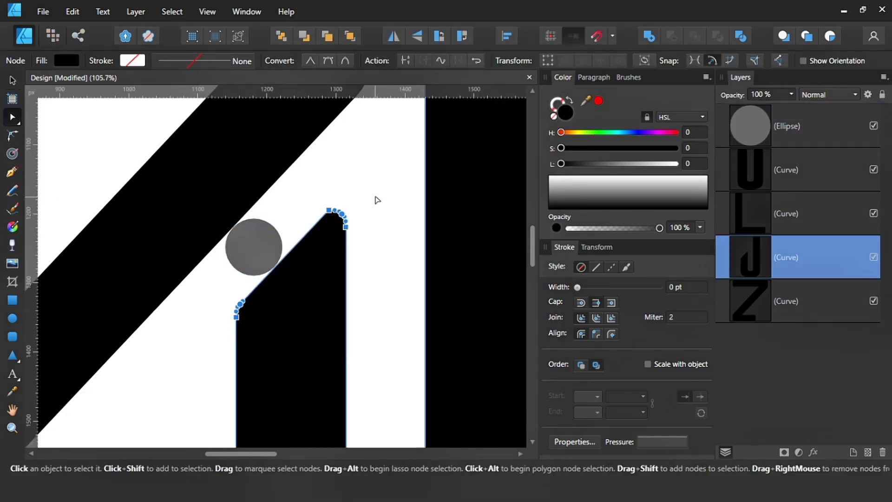
{"action": "key", "text": "v"}
{"action": "scroll", "coordinate": [261, 225], "scroll_direction": "down", "scroll_amount": 3}
{"action": "mouse_move", "coordinate": [261, 224]}
{"action": "left_mouse_down"}
{"action": "mouse_move", "coordinate": [241, 308]}
{"action": "mouse_move", "coordinate": [236, 254]}
{"action": "left_mouse_up"}
{"action": "scroll", "coordinate": [241, 325], "scroll_direction": "up", "scroll_amount": 3}
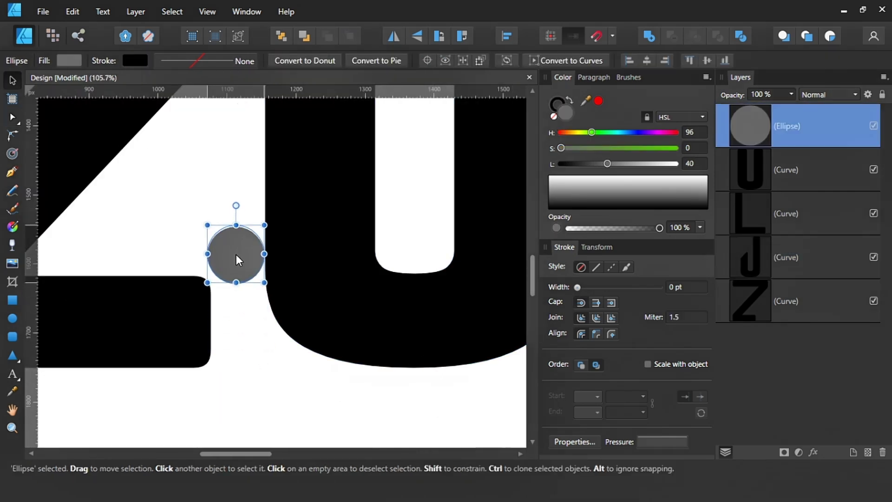
{"action": "left_click_drag", "start_coordinate": [236, 249], "coordinate": [236, 331]}
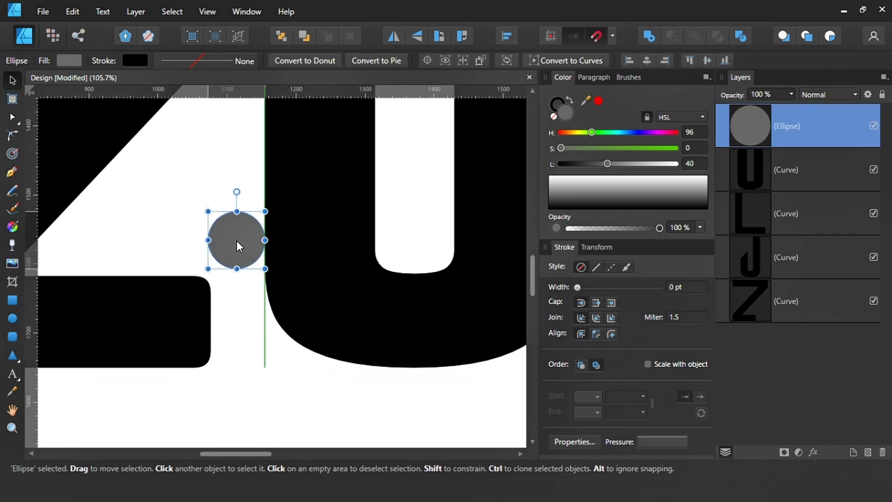
{"action": "scroll", "coordinate": [227, 323], "scroll_direction": "down", "scroll_amount": 1}
{"action": "scroll", "coordinate": [191, 302], "scroll_direction": "up", "scroll_amount": 2}
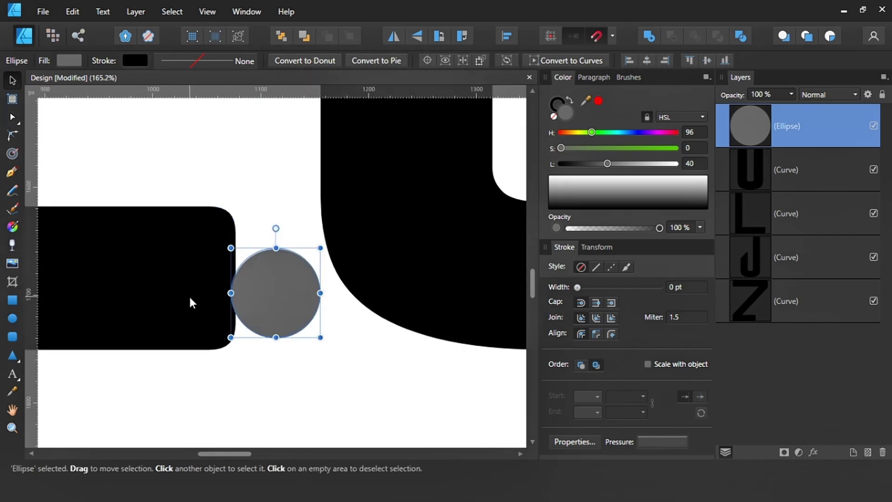
{"action": "left_click", "coordinate": [190, 300]}
{"action": "key", "text": "a"}
{"action": "left_click", "coordinate": [249, 261], "text": "shift"}
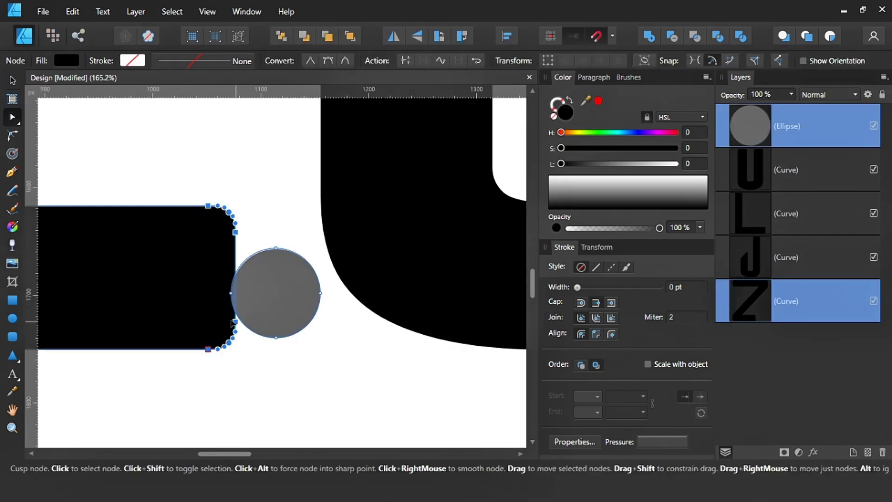
{"action": "key", "text": "v"}
{"action": "left_click", "coordinate": [258, 294]}
{"action": "key", "text": "Delete"}
Marquee-select all four ZULU letters and bring up their context menu.
{"action": "key", "text": "ctrl+0"}
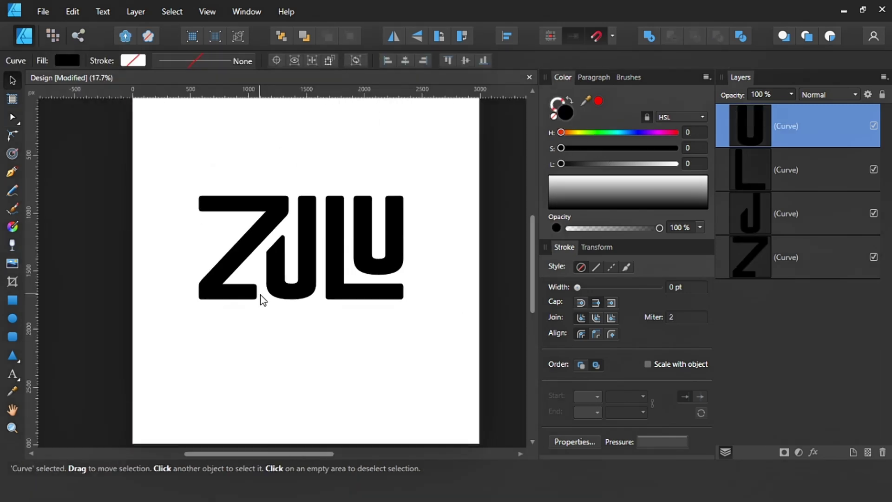
{"action": "left_click", "coordinate": [259, 344]}
{"action": "scroll", "coordinate": [259, 344], "scroll_direction": "down", "scroll_amount": 2}
{"action": "scroll", "coordinate": [219, 364], "scroll_direction": "up", "scroll_amount": 3}
{"action": "scroll", "coordinate": [180, 299], "scroll_direction": "down", "scroll_amount": 3}
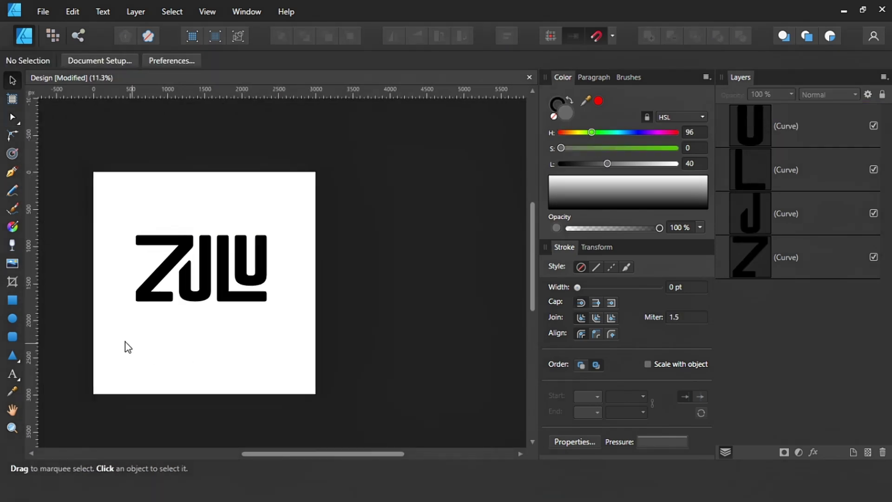
{"action": "left_click_drag", "start_coordinate": [125, 342], "coordinate": [275, 219]}
{"action": "scroll", "coordinate": [235, 277], "scroll_direction": "up", "scroll_amount": 3}
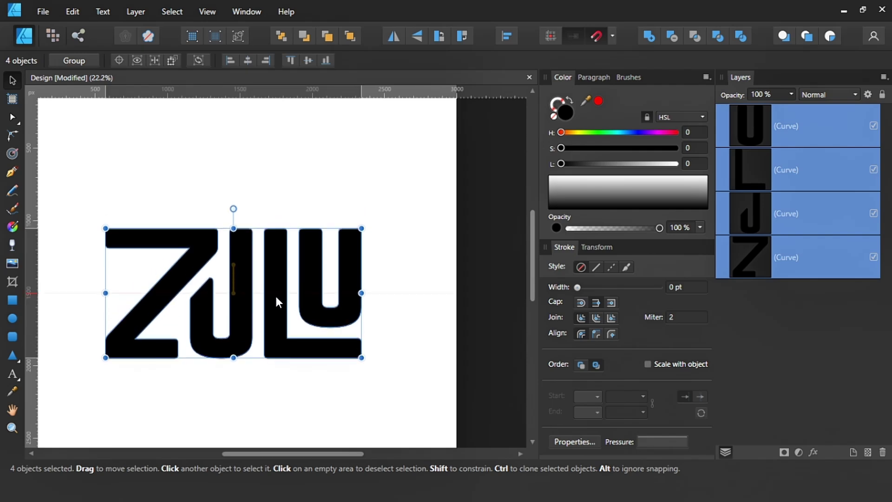
{"action": "right_click", "coordinate": [323, 281]}
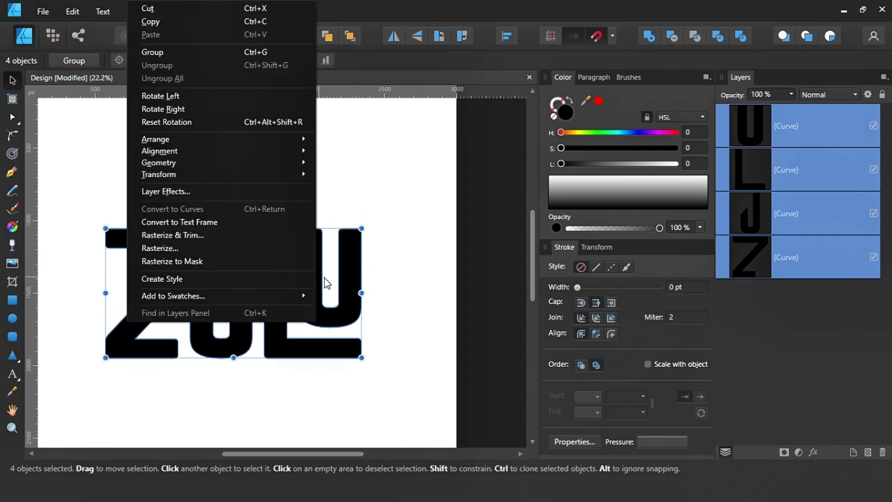
Group the four letters, centre the group on the page and hide the rulers.
{"action": "left_click", "coordinate": [166, 54]}
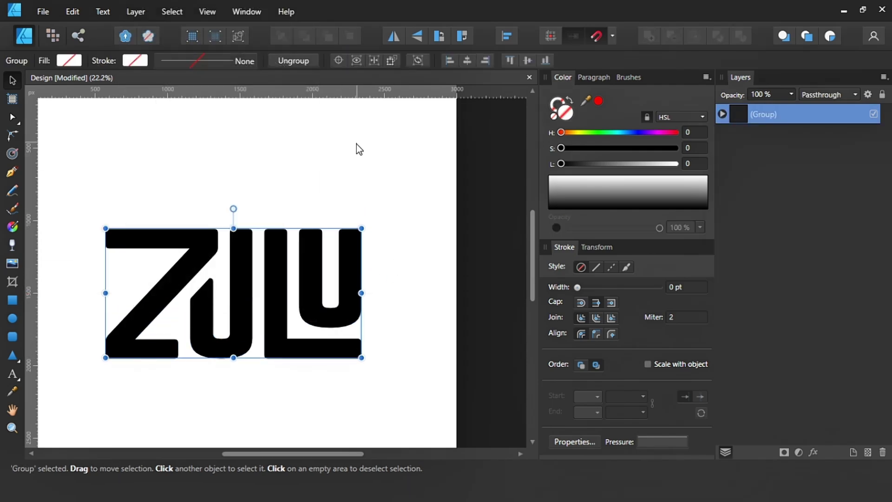
{"action": "key", "text": "ctrl+0"}
{"action": "left_click", "coordinate": [528, 62]}
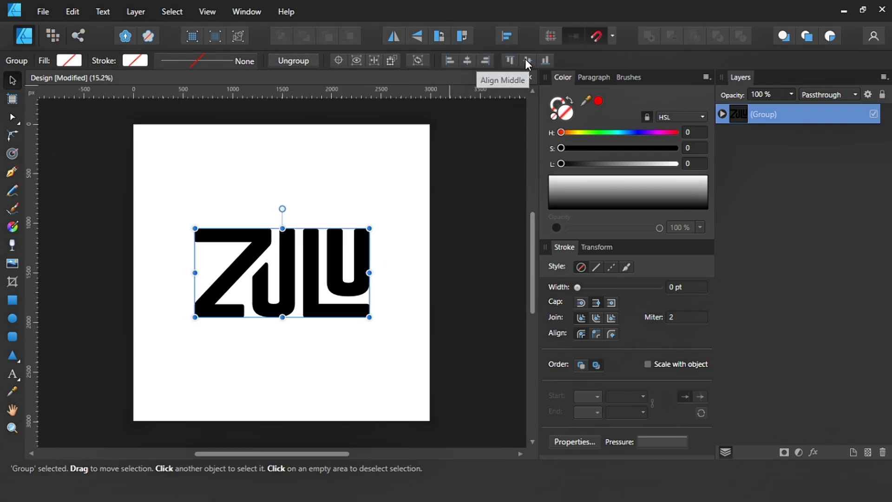
{"action": "key", "text": "ctrl+r"}
{"action": "left_click", "coordinate": [392, 194]}
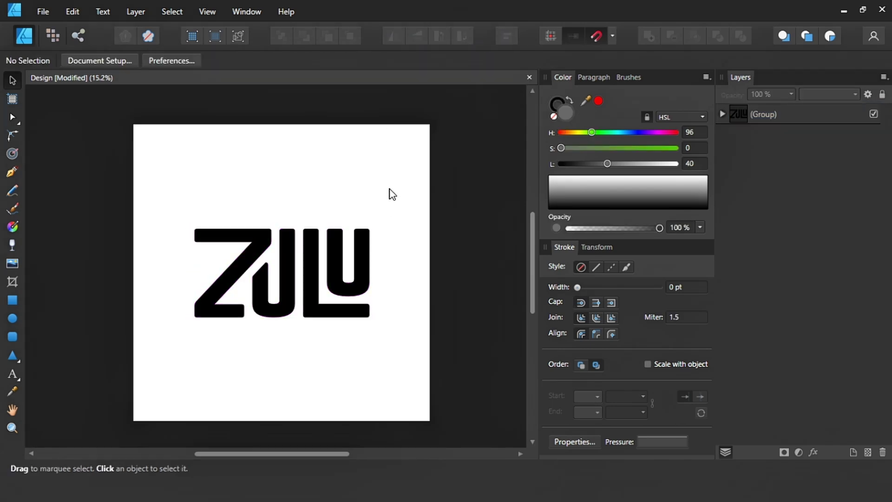
{"action": "key", "text": "ctrl+0"}
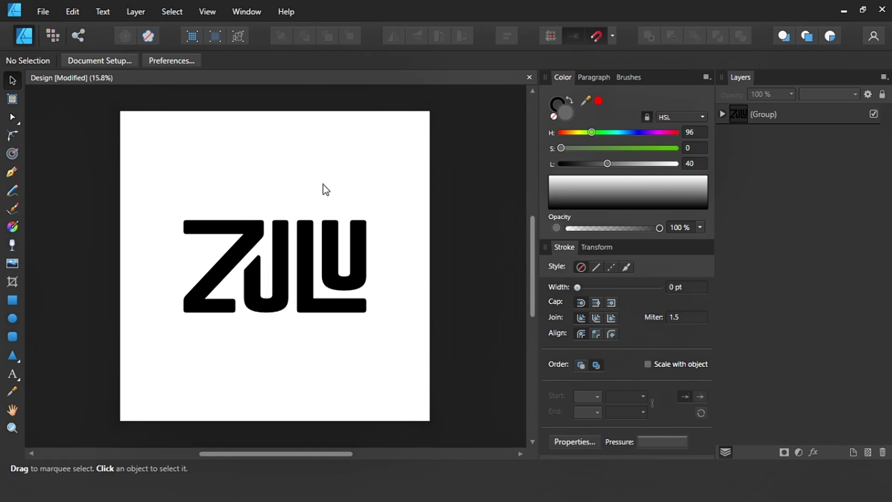
Raise saturation to tint ZULU green and draw a rectangle covering the whole artboard.
{"action": "left_click", "coordinate": [286, 274]}
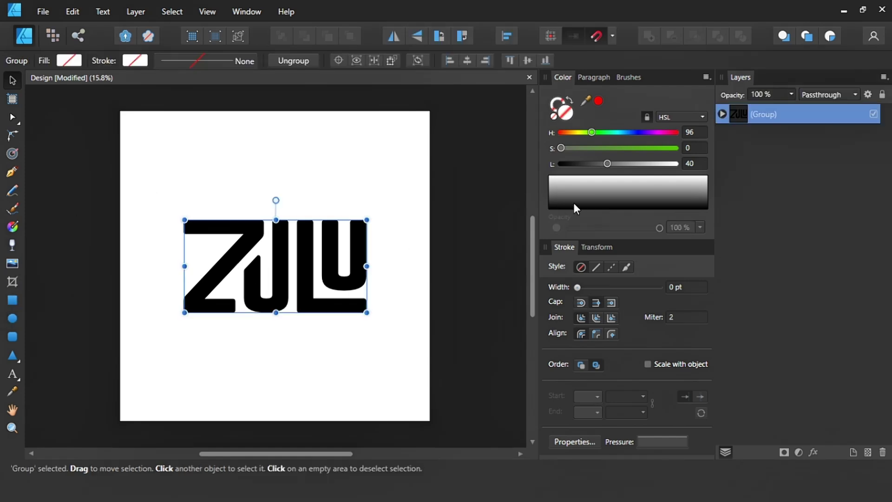
{"action": "left_click_drag", "start_coordinate": [561, 148], "coordinate": [651, 148]}
{"action": "left_click", "coordinate": [354, 185]}
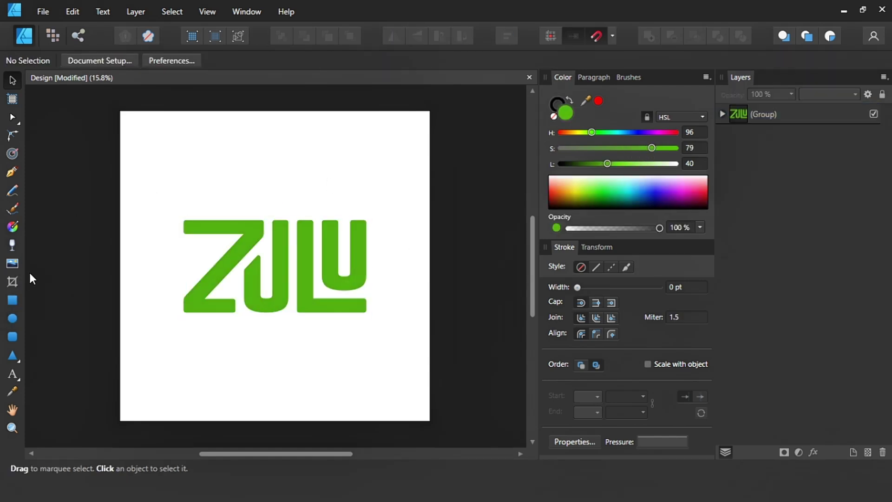
{"action": "left_click", "coordinate": [12, 300]}
{"action": "left_click_drag", "start_coordinate": [121, 111], "coordinate": [430, 422]}
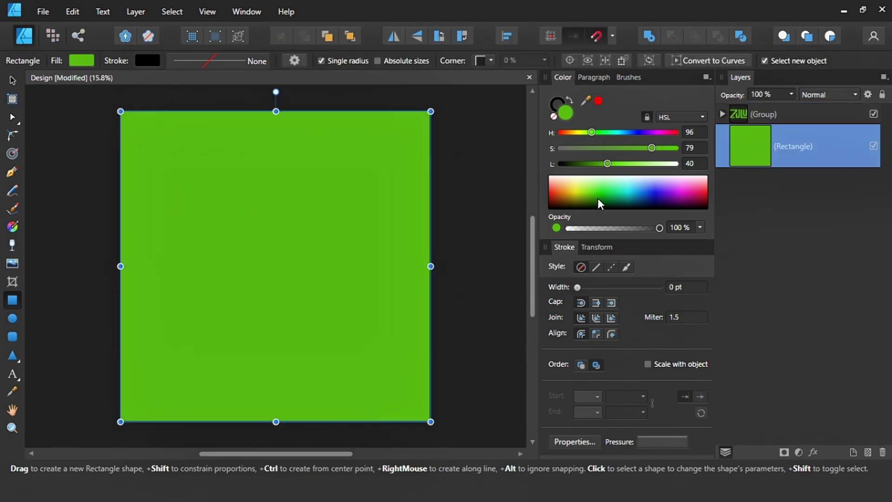
Give the rectangle a darker green and make the ZULU letters white.
{"action": "left_click", "coordinate": [598, 204]}
{"action": "key", "text": "v"}
{"action": "left_click", "coordinate": [453, 246]}
{"action": "left_click_drag", "start_coordinate": [286, 279], "coordinate": [146, 342]}
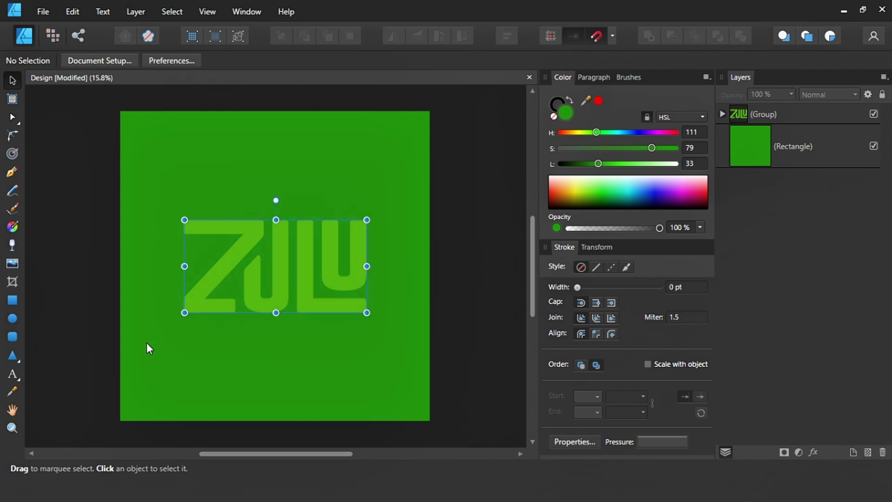
{"action": "left_click", "coordinate": [580, 177]}
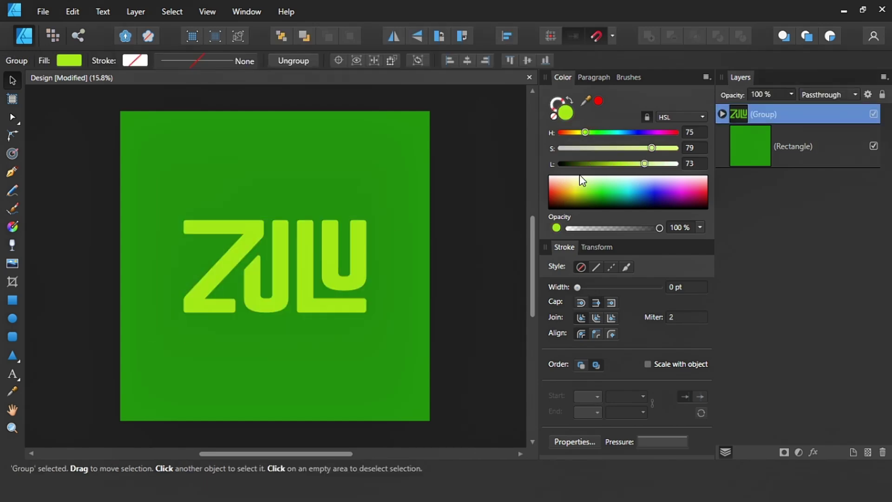
Remove the background square's stroke and darken its fill to navy.
{"action": "left_click", "coordinate": [288, 331]}
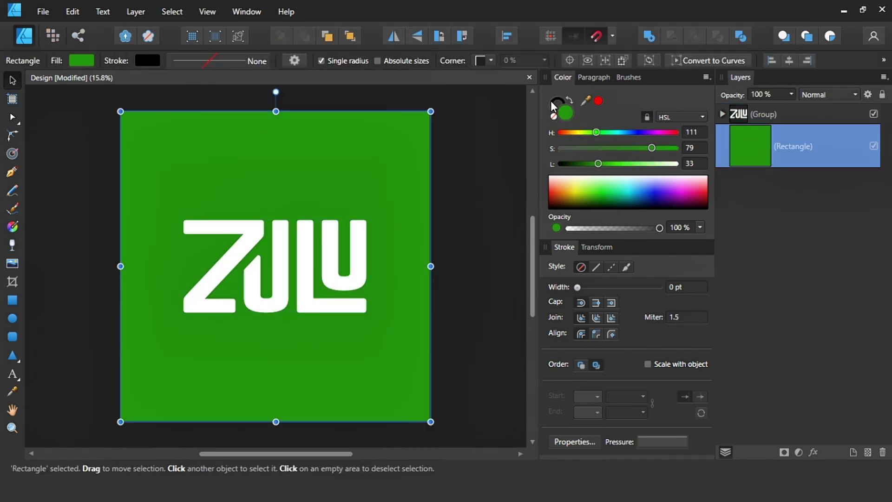
{"action": "left_click", "coordinate": [554, 117]}
{"action": "mouse_move", "coordinate": [593, 177]}
{"action": "left_mouse_down"}
{"action": "mouse_move", "coordinate": [600, 199]}
{"action": "mouse_move", "coordinate": [657, 206]}
{"action": "left_mouse_up"}
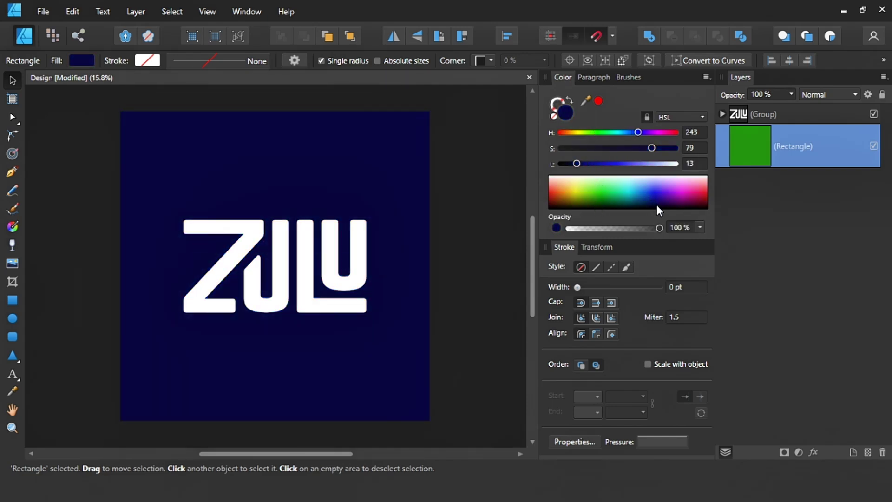
{"action": "left_click", "coordinate": [479, 244]}
{"action": "left_click", "coordinate": [361, 257]}
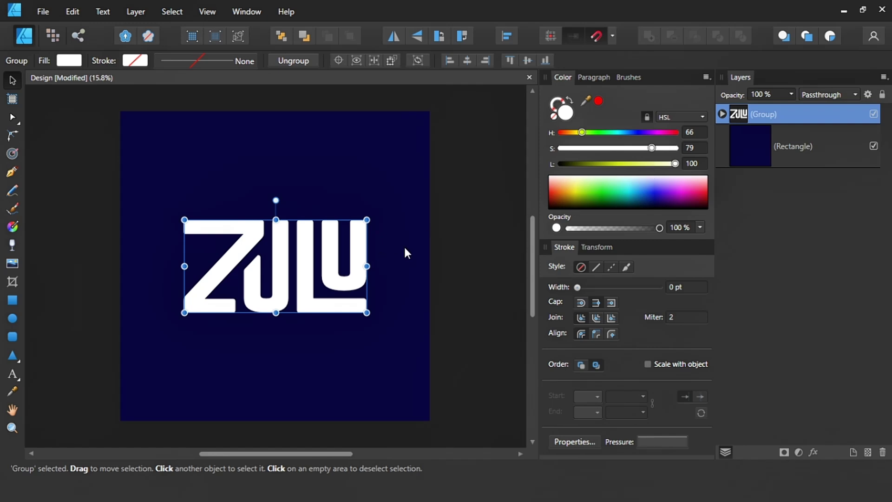
Duplicate the ZULU group and give the lower copy a thick 100 pt lime outline.
{"action": "key", "text": "ctrl+g"}
{"action": "left_click", "coordinate": [738, 136]}
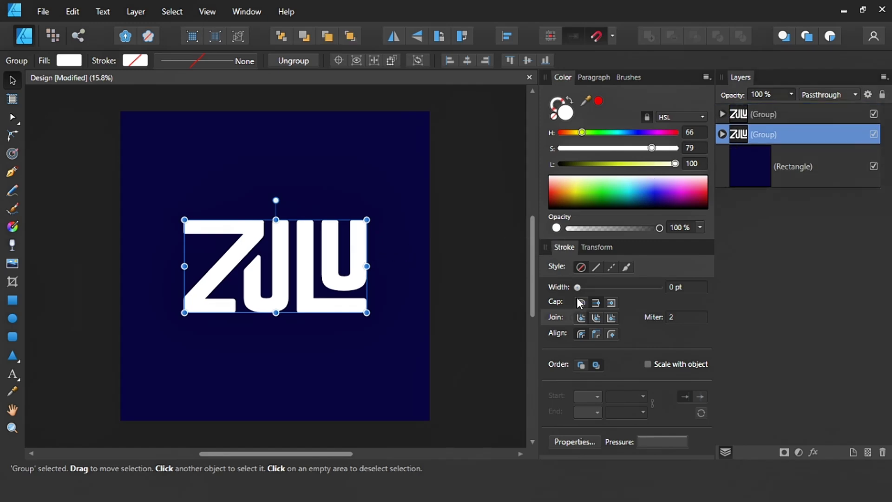
{"action": "left_click_drag", "start_coordinate": [578, 288], "coordinate": [660, 288]}
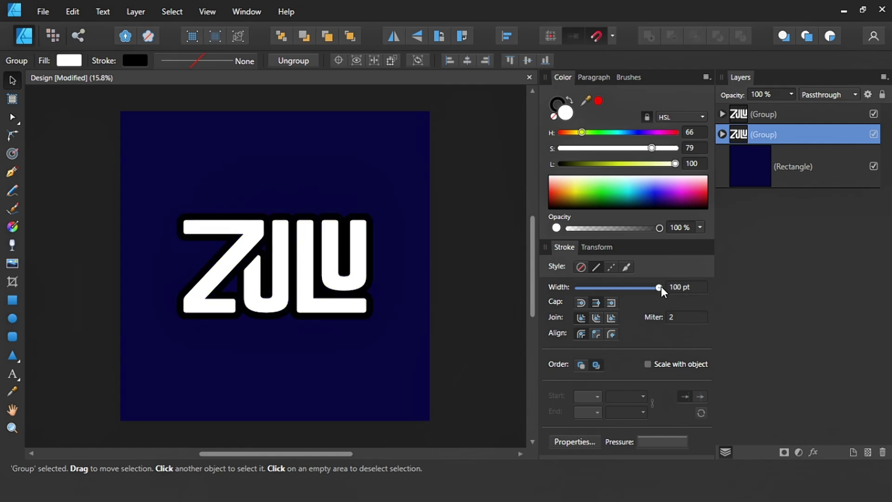
{"action": "left_click", "coordinate": [558, 102]}
{"action": "left_click_drag", "start_coordinate": [582, 133], "coordinate": [624, 163]}
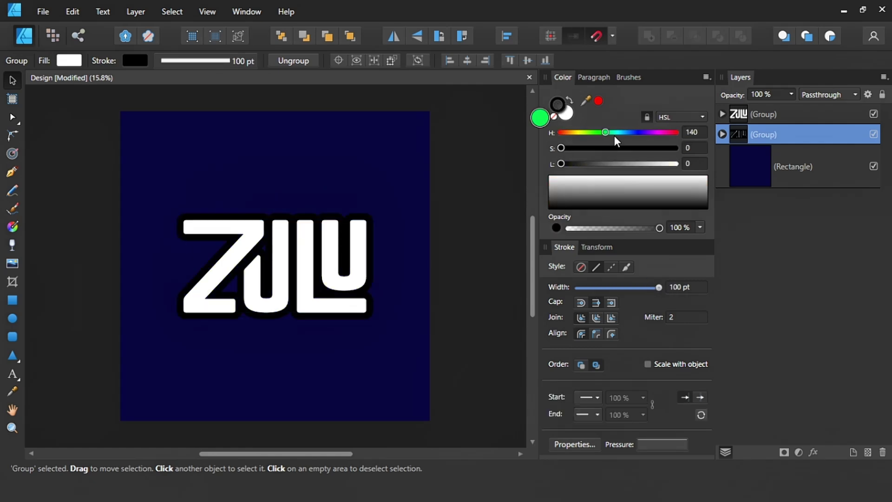
{"action": "left_click", "coordinate": [624, 164]}
{"action": "left_click", "coordinate": [589, 132]}
{"action": "left_click", "coordinate": [655, 148]}
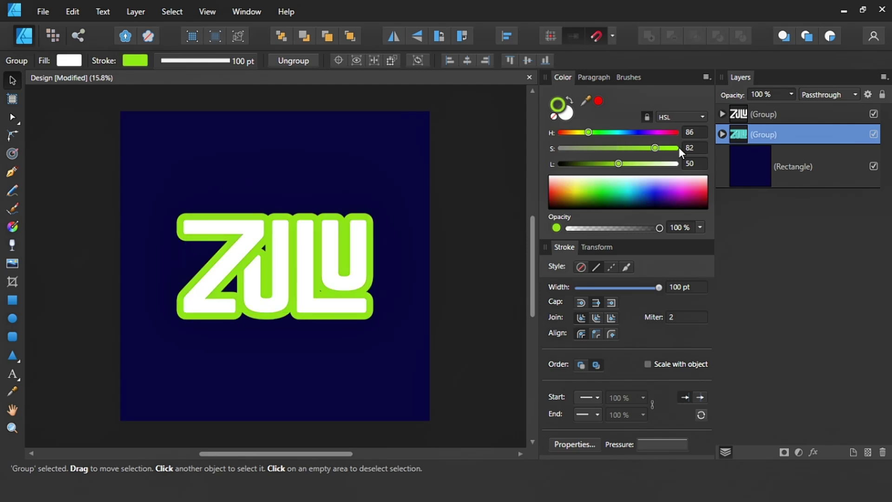
{"action": "left_click_drag", "start_coordinate": [679, 146], "coordinate": [676, 148]}
{"action": "left_click", "coordinate": [586, 133]}
{"action": "left_click", "coordinate": [636, 163]}
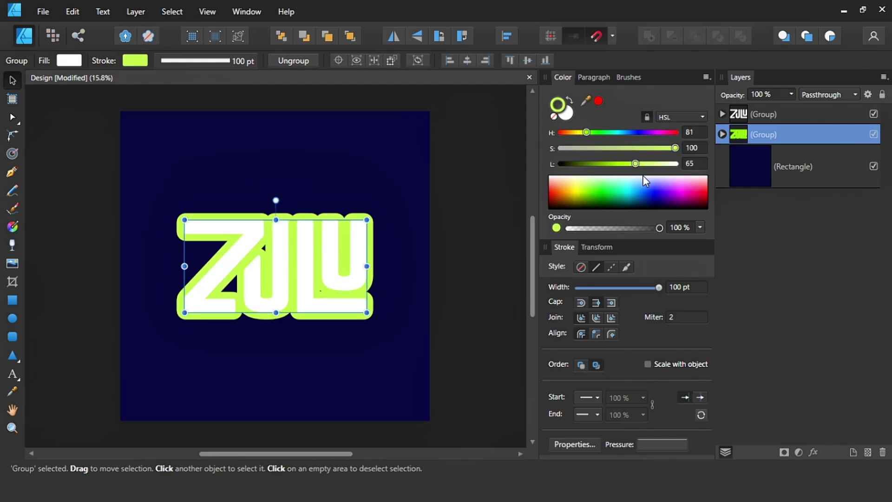
Set the top ZULU copy's letter fill to black.
{"action": "left_click", "coordinate": [762, 114]}
{"action": "left_click", "coordinate": [564, 114]}
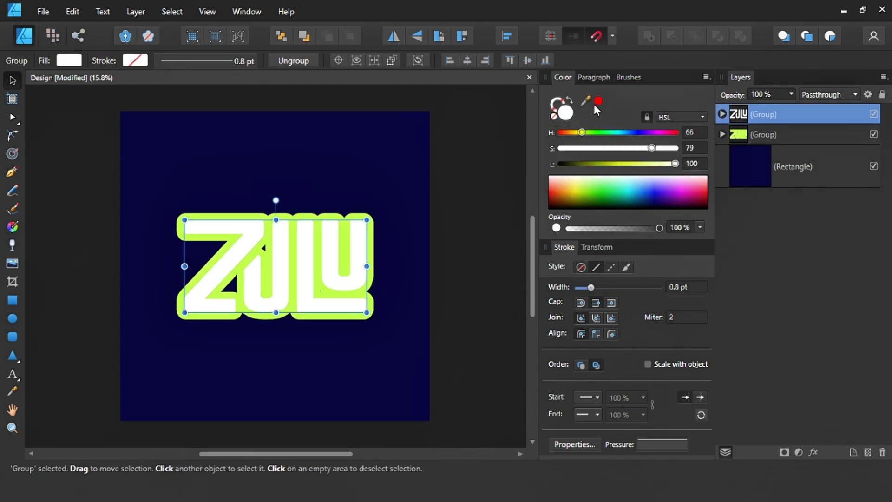
{"action": "left_click", "coordinate": [599, 101]}
{"action": "left_click", "coordinate": [622, 207]}
{"action": "key", "text": "ctrl+d"}
Recolour the lower copy's outline to golden yellow.
{"action": "left_click", "coordinate": [753, 135]}
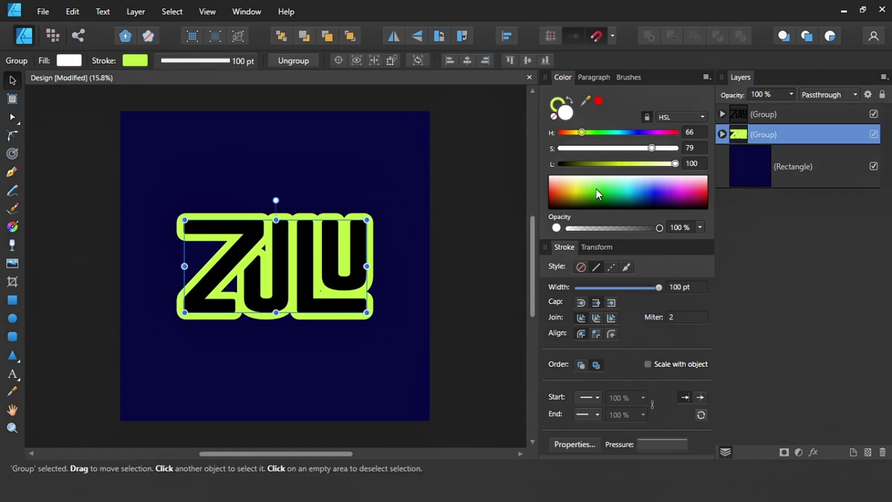
{"action": "left_click", "coordinate": [577, 192]}
{"action": "left_click", "coordinate": [574, 191]}
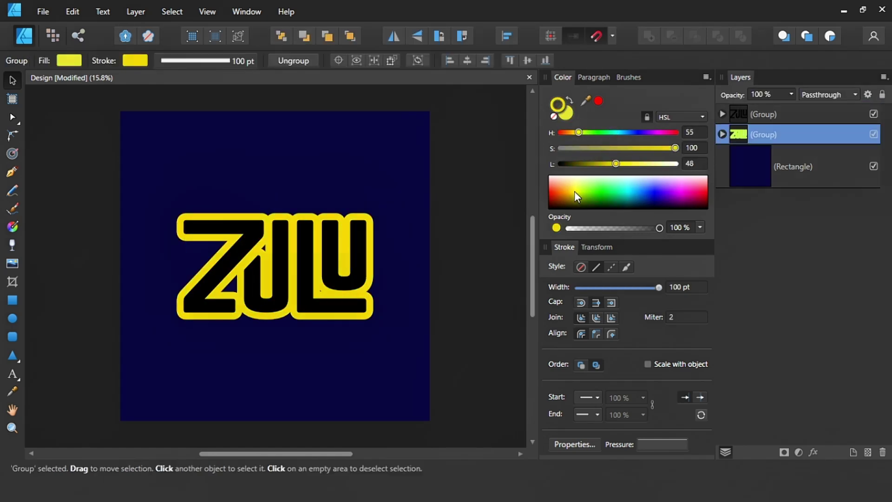
{"action": "left_click_drag", "start_coordinate": [625, 164], "coordinate": [620, 163]}
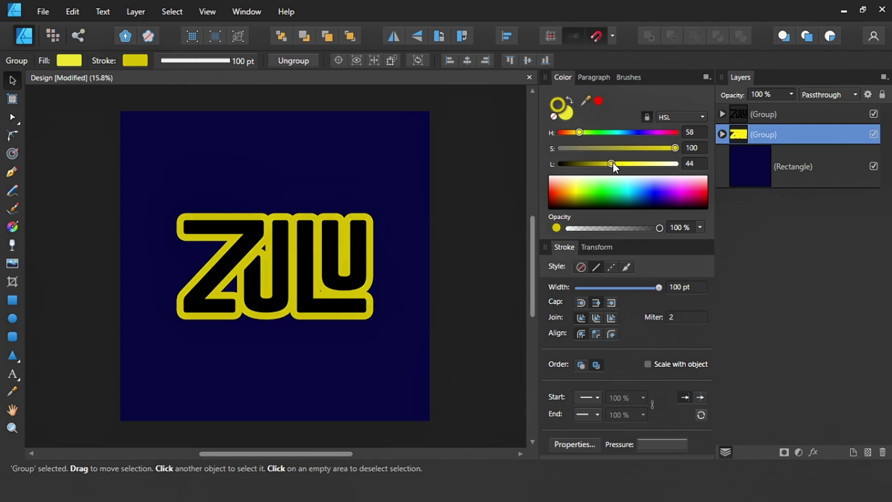
{"action": "left_click", "coordinate": [573, 188]}
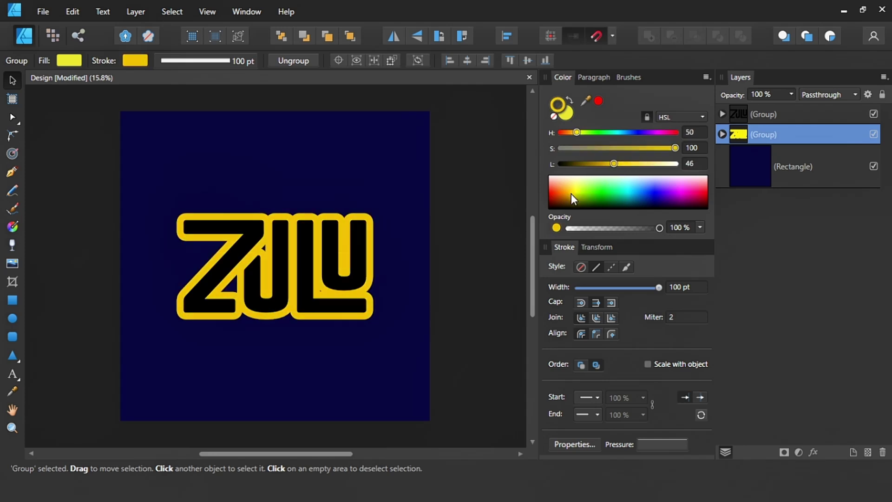
{"action": "left_click", "coordinate": [571, 194]}
{"action": "left_click", "coordinate": [493, 227]}
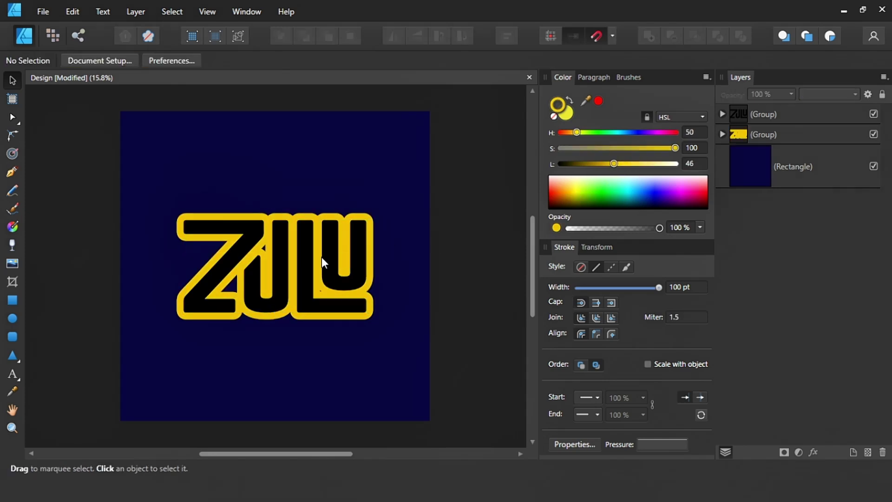
Thin the golden outline to 85.9 pt.
{"action": "left_click", "coordinate": [729, 138]}
{"action": "left_click_drag", "start_coordinate": [659, 288], "coordinate": [657, 288]}
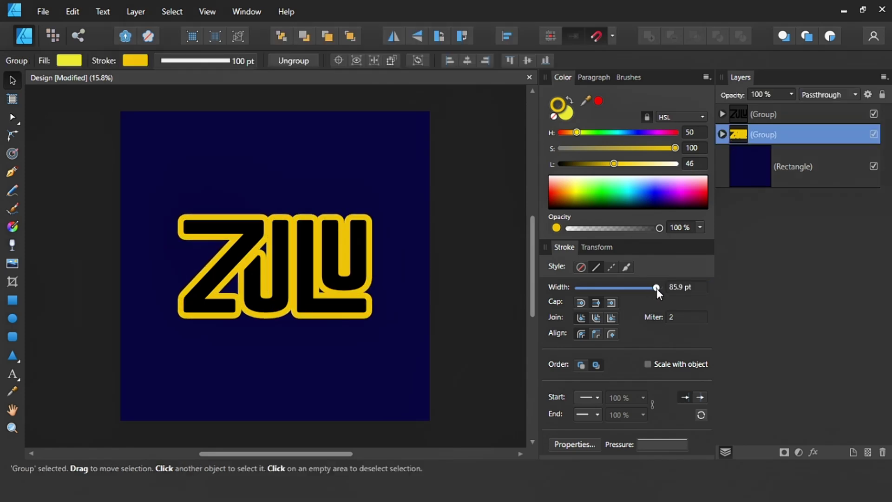
{"action": "left_click", "coordinate": [457, 297]}
Try a white background square and recolour the ZULU outline layer navy.
{"action": "left_click", "coordinate": [744, 135]}
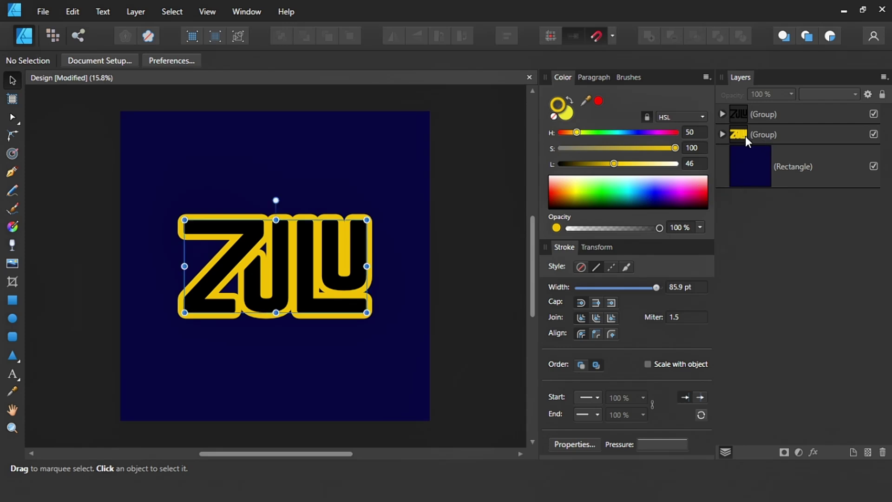
{"action": "left_click", "coordinate": [472, 227]}
{"action": "left_click", "coordinate": [397, 270]}
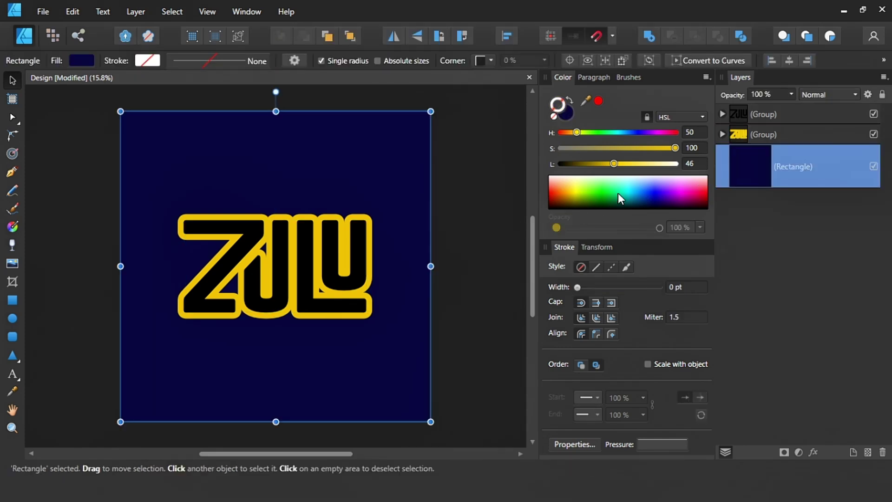
{"action": "left_click", "coordinate": [565, 111]}
{"action": "left_click_drag", "start_coordinate": [614, 163], "coordinate": [676, 163]}
{"action": "left_click", "coordinate": [354, 261]}
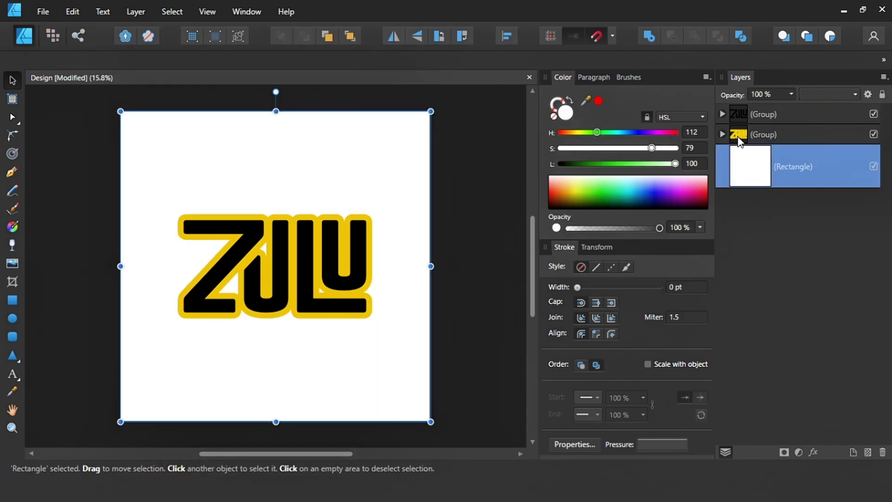
{"action": "left_click", "coordinate": [657, 201]}
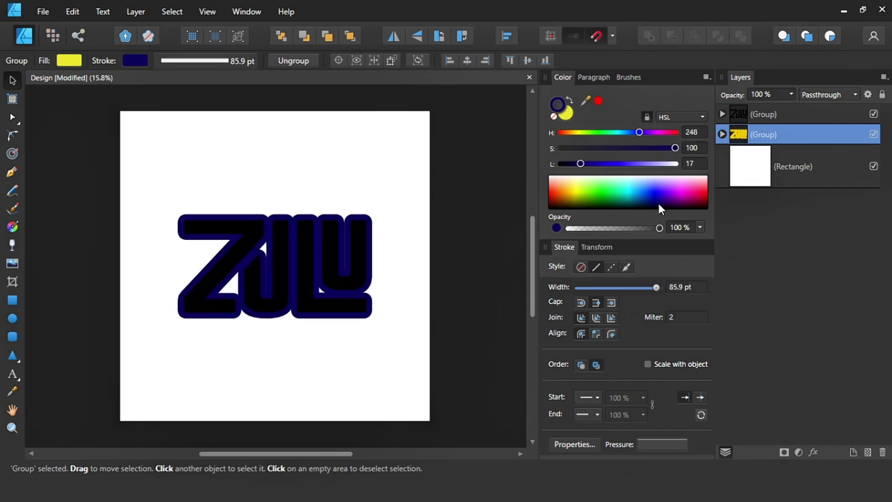
Set the top ZULU letters' fill to golden orange.
{"action": "left_click", "coordinate": [755, 116]}
{"action": "left_click_drag", "start_coordinate": [581, 164], "coordinate": [676, 164]}
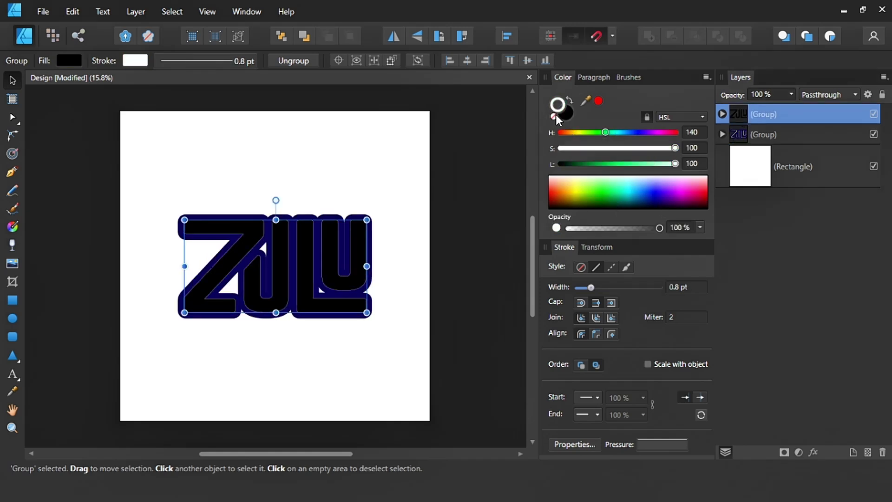
{"action": "left_click_drag", "start_coordinate": [614, 132], "coordinate": [593, 132]}
{"action": "left_click", "coordinate": [487, 249]}
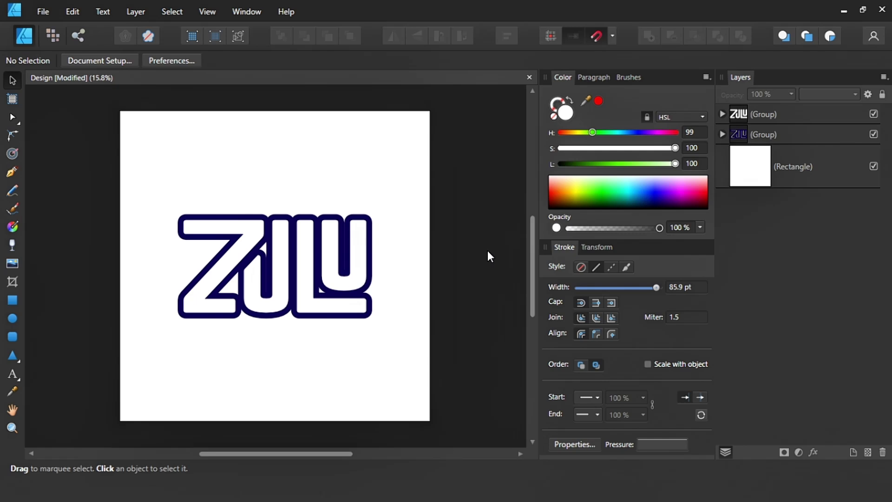
{"action": "left_click", "coordinate": [744, 115]}
{"action": "left_click", "coordinate": [572, 188]}
{"action": "left_click_drag", "start_coordinate": [573, 189], "coordinate": [567, 191]}
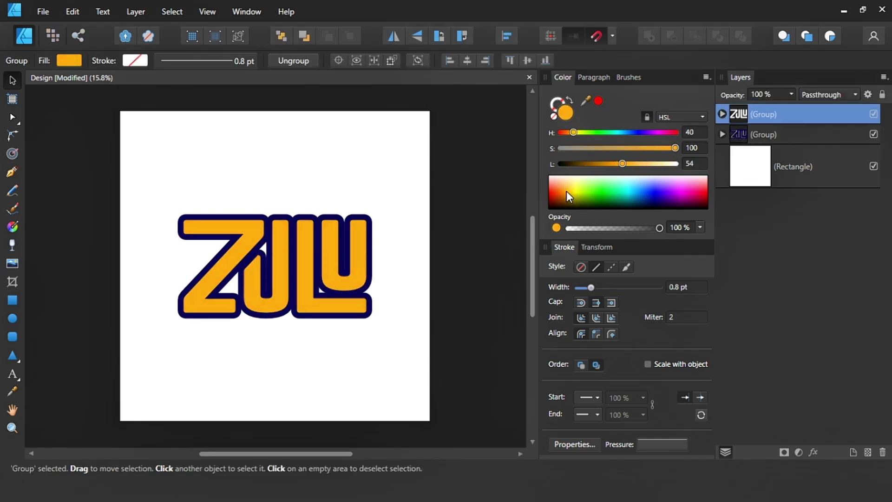
{"action": "left_click", "coordinate": [474, 230]}
Sample the navy outline colour onto the background square with the Color Picker.
{"action": "left_click", "coordinate": [398, 210]}
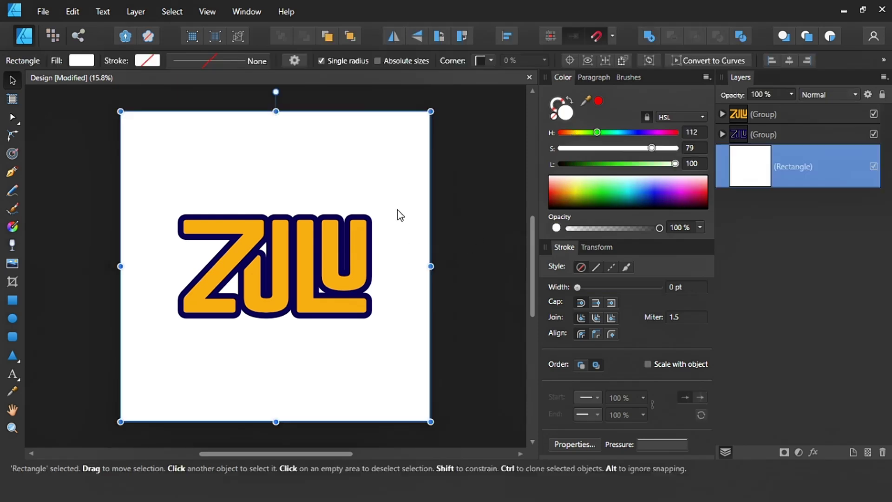
{"action": "left_click", "coordinate": [12, 391]}
{"action": "left_click", "coordinate": [269, 270]}
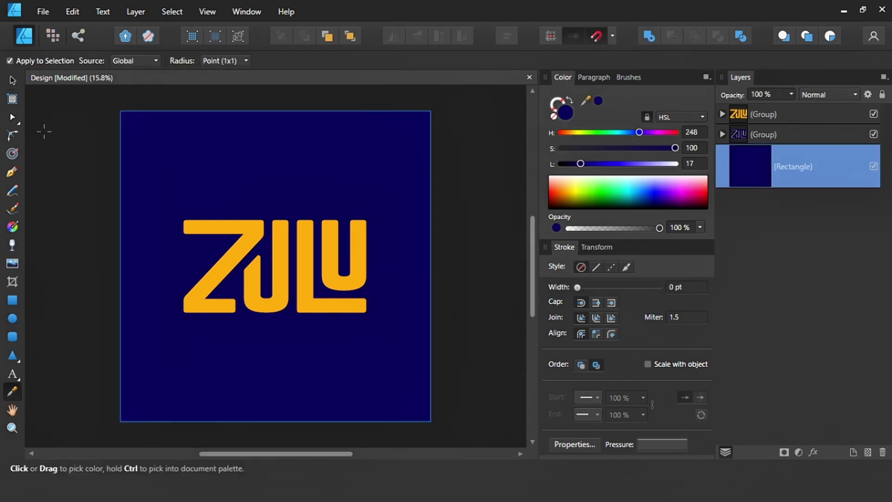
{"action": "left_click", "coordinate": [13, 81]}
{"action": "key", "text": "ctrl+d"}
{"action": "left_click", "coordinate": [744, 134]}
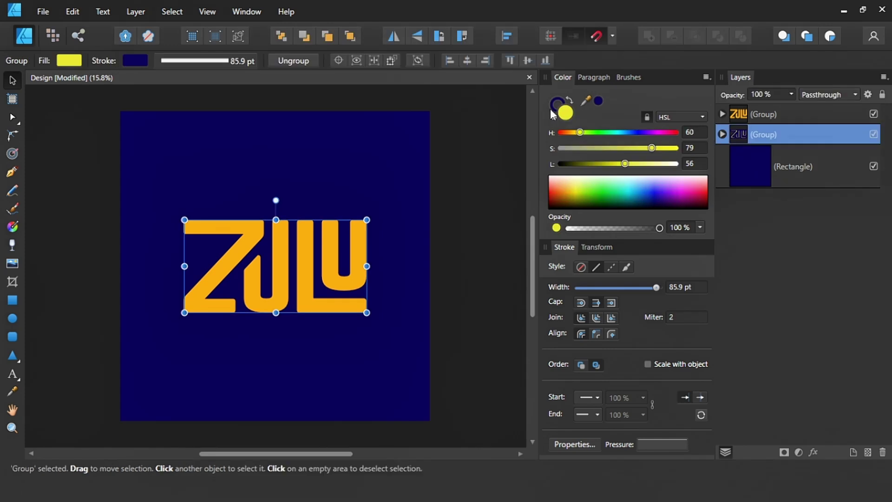
{"action": "left_click", "coordinate": [557, 105]}
Make the outline black, hide the orange top letters and ungroup the outlined copy.
{"action": "left_click_drag", "start_coordinate": [589, 197], "coordinate": [598, 227]}
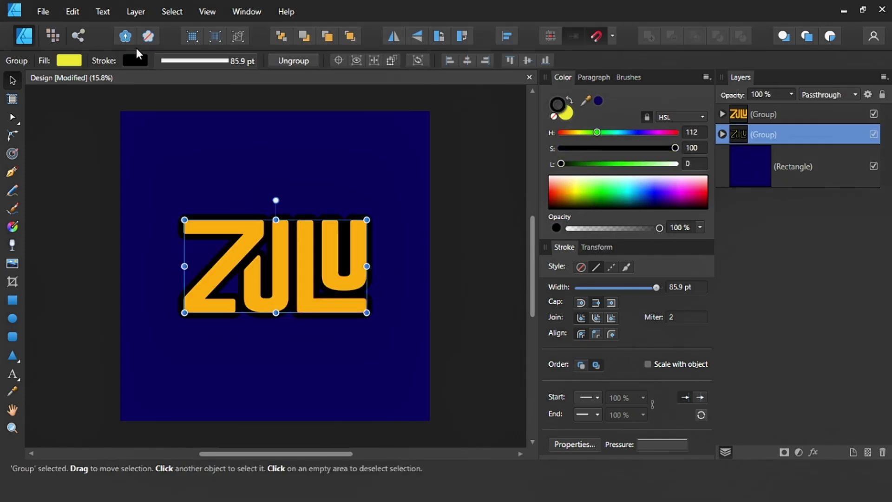
{"action": "left_click", "coordinate": [874, 113]}
{"action": "right_click", "coordinate": [316, 234]}
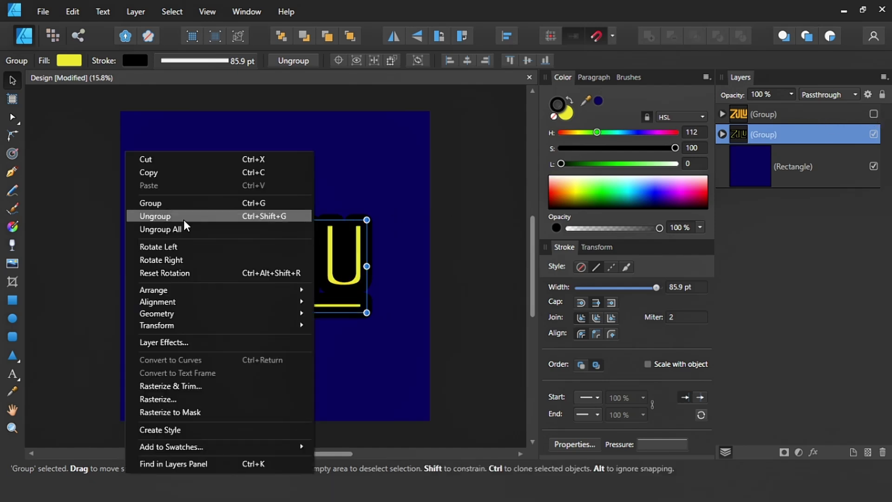
{"action": "left_click", "coordinate": [260, 229]}
Expand the four letter curves' strokes into filled outlines and select all the pieces.
{"action": "left_click_drag", "start_coordinate": [467, 185], "coordinate": [155, 346]}
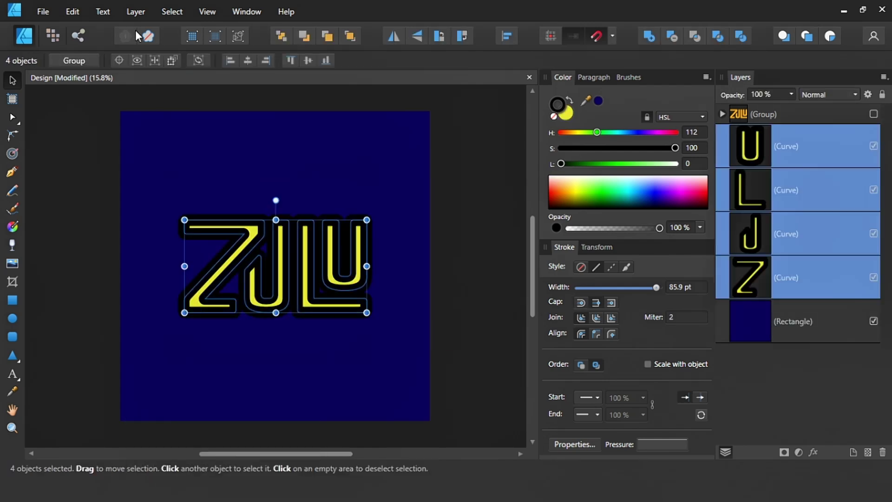
{"action": "left_click", "coordinate": [136, 16]}
{"action": "left_click", "coordinate": [46, 348]}
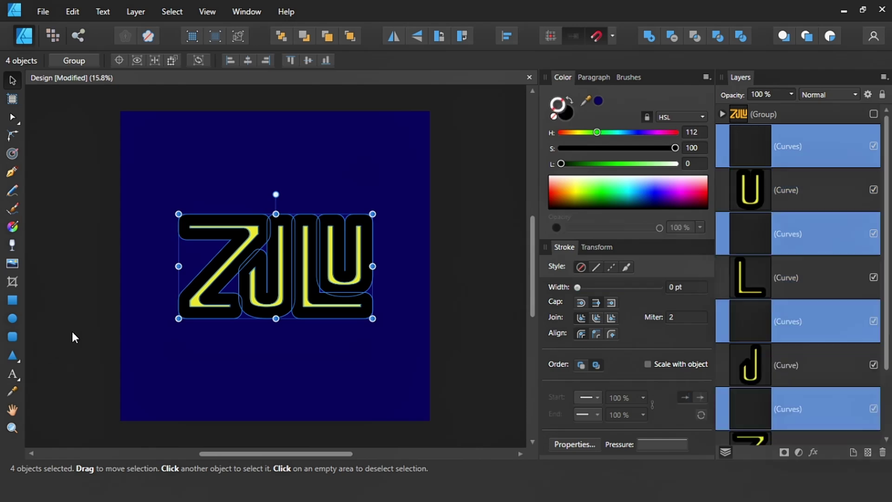
{"action": "mouse_move", "coordinate": [61, 348]}
{"action": "left_mouse_down"}
{"action": "mouse_move", "coordinate": [172, 319]}
{"action": "mouse_move", "coordinate": [407, 193]}
{"action": "left_mouse_up"}
Merge the expanded pieces into one shape and inspect its nodes.
{"action": "left_click", "coordinate": [648, 35]}
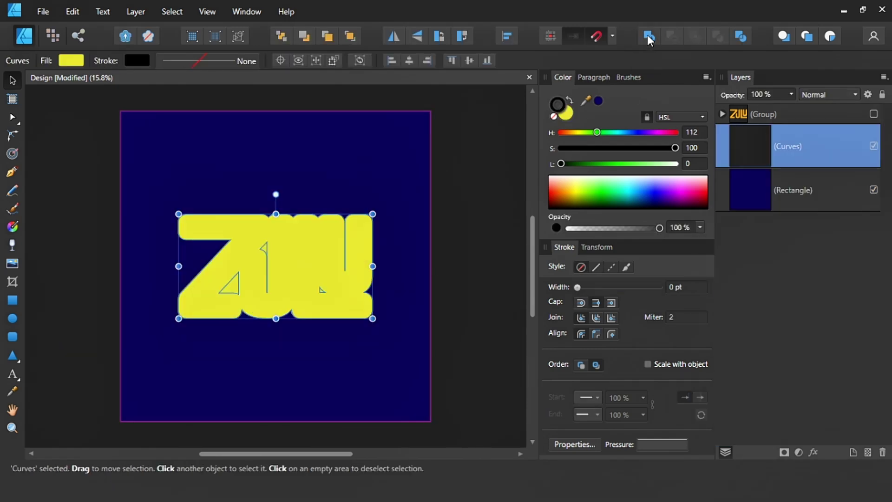
{"action": "scroll", "coordinate": [364, 261], "scroll_direction": "up", "scroll_amount": 3}
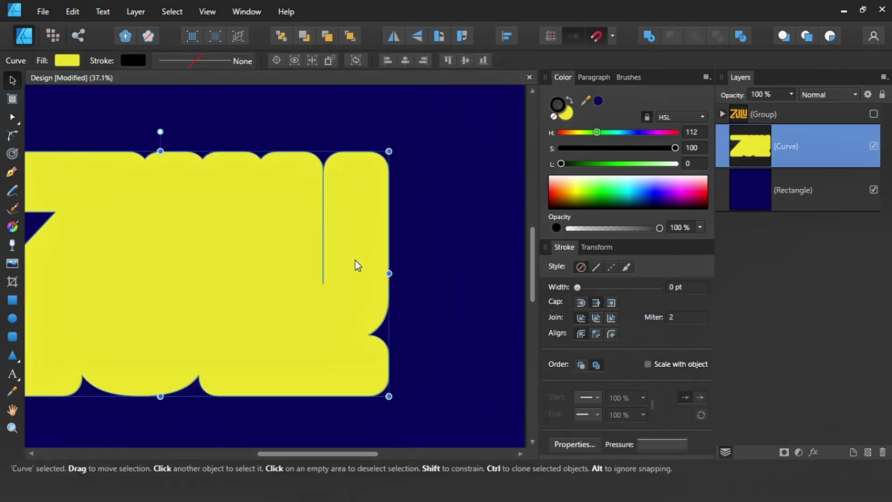
{"action": "key", "text": "a"}
{"action": "scroll", "coordinate": [316, 209], "scroll_direction": "down", "scroll_amount": 3}
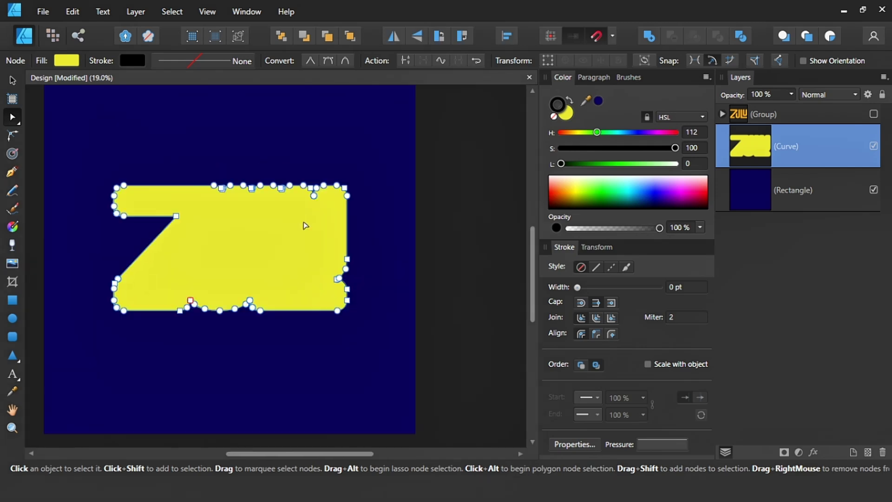
{"action": "key", "text": "v"}
Test a nudged duplicate, undo it, and make the orange ZULU letters visible again.
{"action": "key", "text": "ctrl+j"}
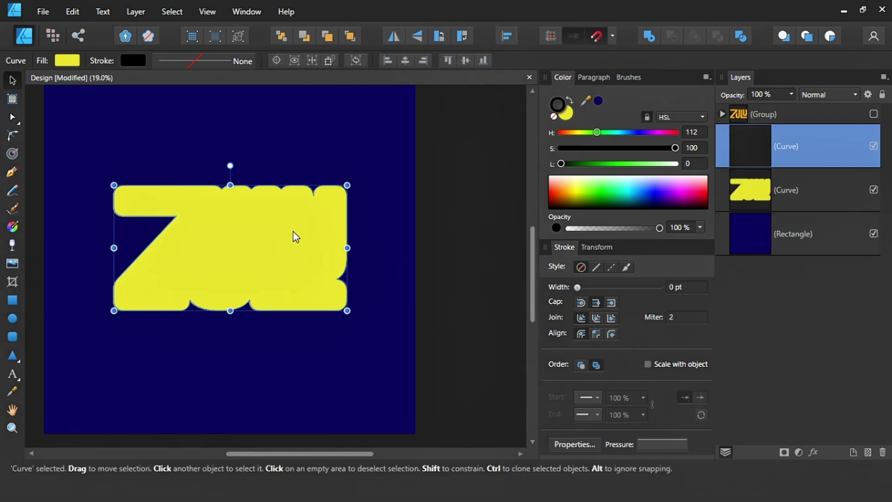
{"action": "key", "text": "shift+Right"}
{"action": "key", "text": "shift+Right"}
{"action": "key", "text": "shift+Right"}
{"action": "key", "text": "shift+Down"}
{"action": "key", "text": "shift+Down"}
{"action": "key", "text": "shift+Down"}
{"action": "key", "text": "ctrl+z"}
{"action": "key", "text": "ctrl+z"}
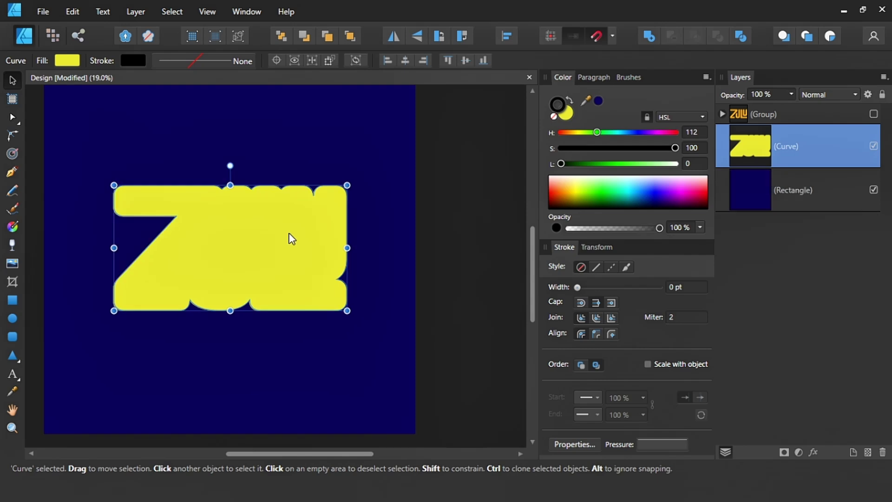
{"action": "left_click", "coordinate": [874, 115]}
{"action": "scroll", "coordinate": [153, 203], "scroll_direction": "up", "scroll_amount": 3}
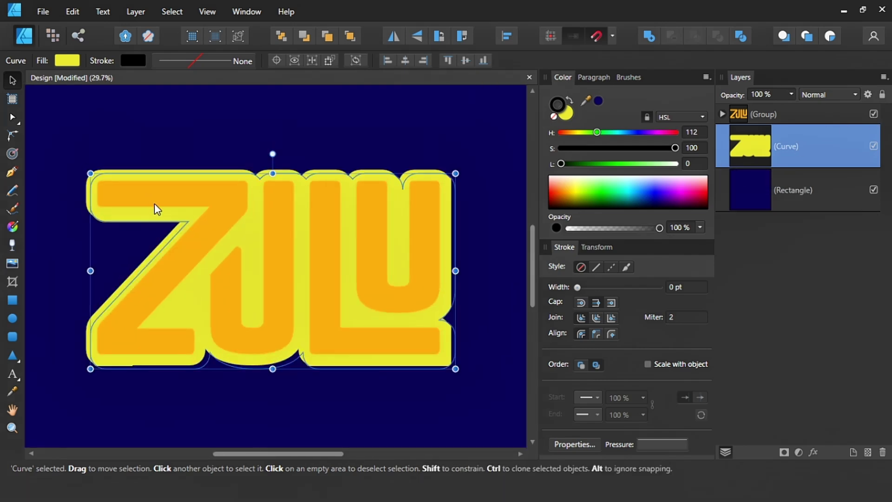
Create stepped down-right duplicates of the outline shape, undoing the extra copies.
{"action": "key", "text": "ctrl+j"}
{"action": "scroll", "coordinate": [158, 208], "scroll_direction": "down", "scroll_amount": 2}
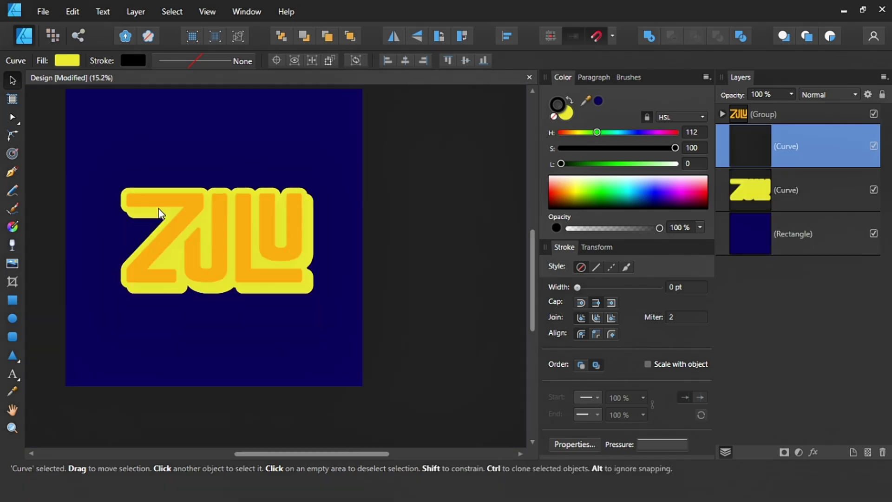
{"action": "scroll", "coordinate": [159, 208], "scroll_direction": "down", "scroll_amount": 1}
{"action": "key", "text": "ctrl+j"}
{"action": "key", "text": "ctrl+j"}
{"action": "key", "text": "ctrl+j"}
{"action": "key", "text": "ctrl+j"}
{"action": "key", "text": "ctrl+j"}
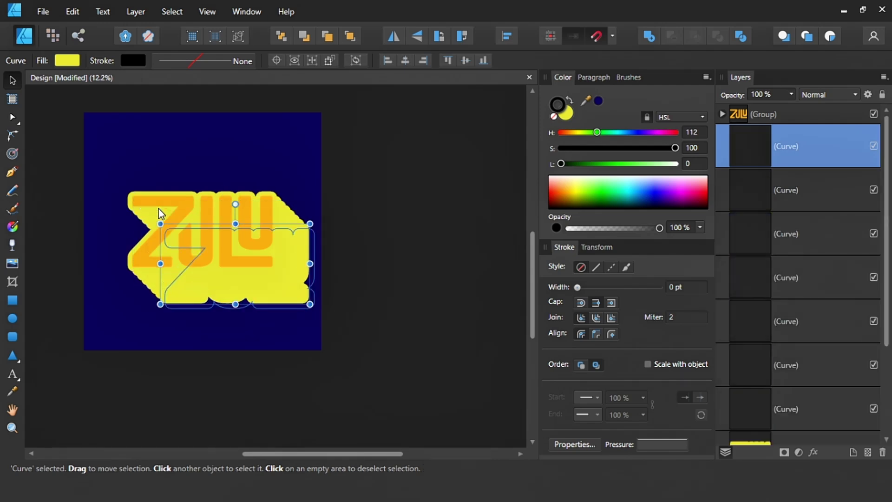
{"action": "key", "text": "ctrl+j"}
{"action": "key", "text": "ctrl+j"}
{"action": "key", "text": "ctrl+j"}
{"action": "key", "text": "ctrl+j"}
{"action": "key", "text": "ctrl+j"}
{"action": "key", "text": "ctrl+j"}
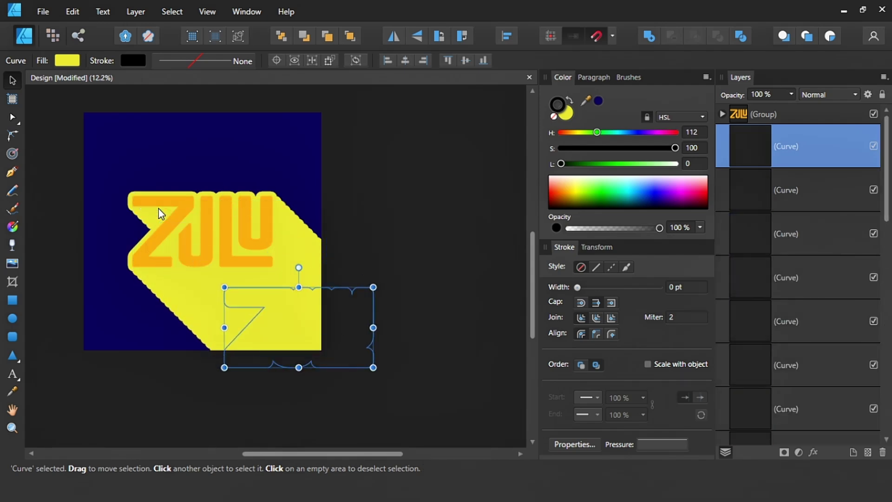
{"action": "key", "text": "ctrl+j"}
{"action": "key", "text": "ctrl+j"}
{"action": "key", "text": "ctrl+j"}
{"action": "key", "text": "ctrl+j"}
{"action": "key", "text": "ctrl+z"}
{"action": "key", "text": "ctrl+z"}
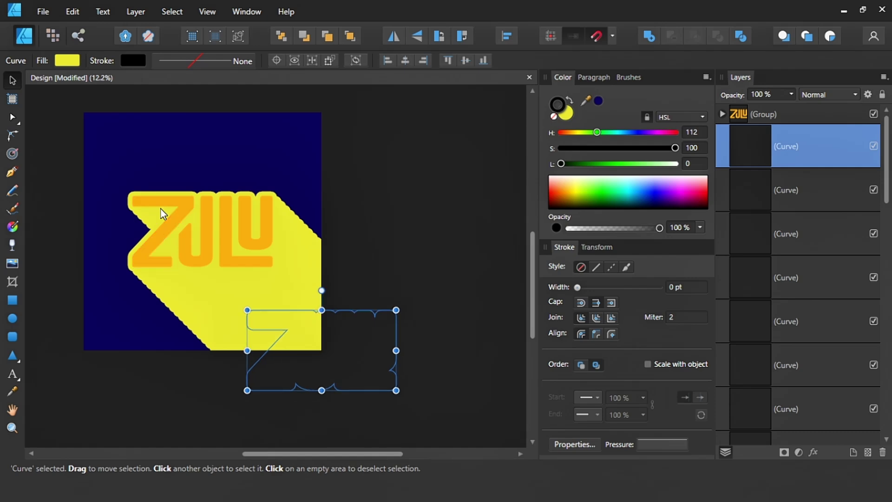
{"action": "key", "text": "ctrl+z"}
{"action": "key", "text": "ctrl+z"}
{"action": "key", "text": "ctrl+z"}
{"action": "key", "text": "ctrl+z"}
{"action": "key", "text": "ctrl+z"}
{"action": "key", "text": "ctrl+z"}
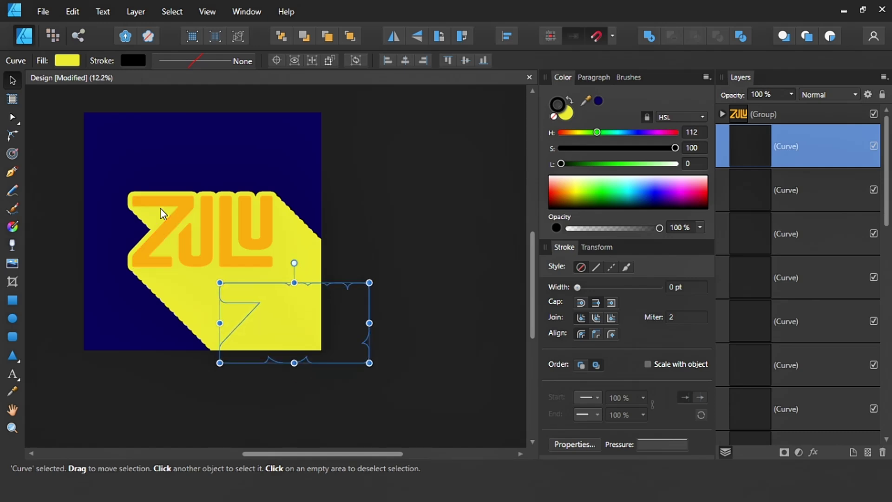
{"action": "key", "text": "ctrl+z"}
Select the stepped copies without the letter group and merge them into one shadow shape.
{"action": "left_click", "coordinate": [406, 184]}
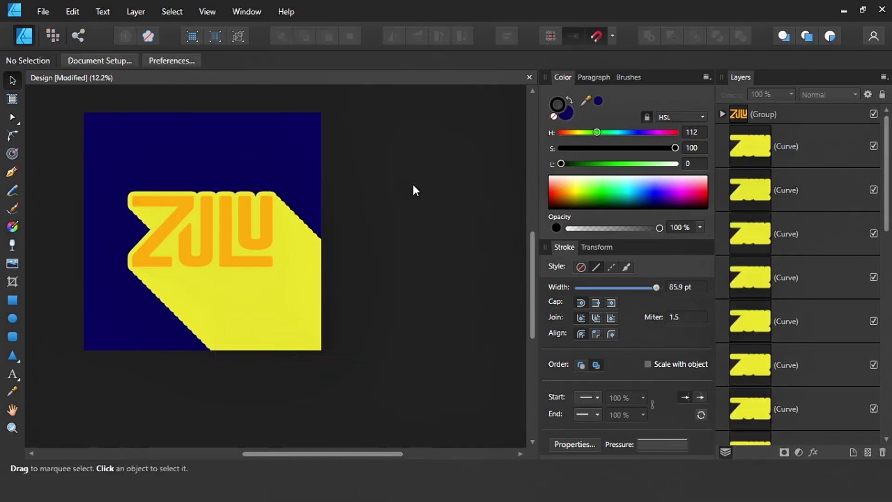
{"action": "left_click_drag", "start_coordinate": [439, 137], "coordinate": [104, 412]}
{"action": "left_click", "coordinate": [785, 121], "text": "ctrl"}
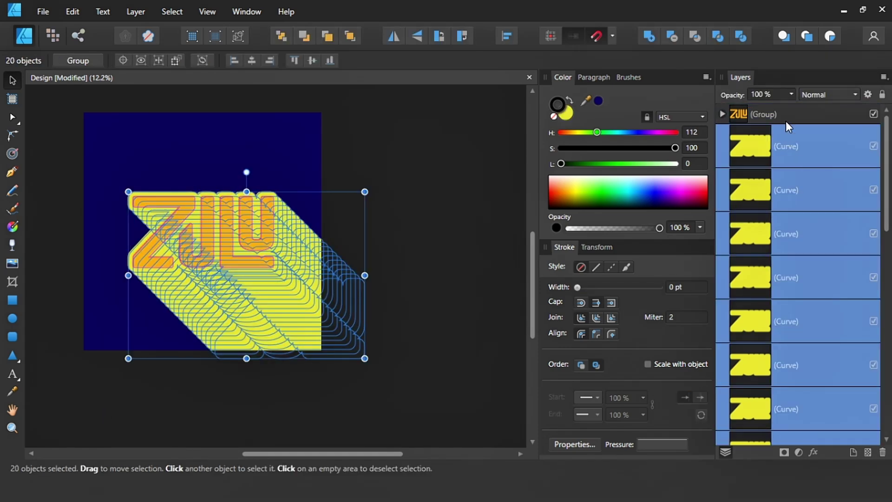
{"action": "left_click", "coordinate": [648, 39]}
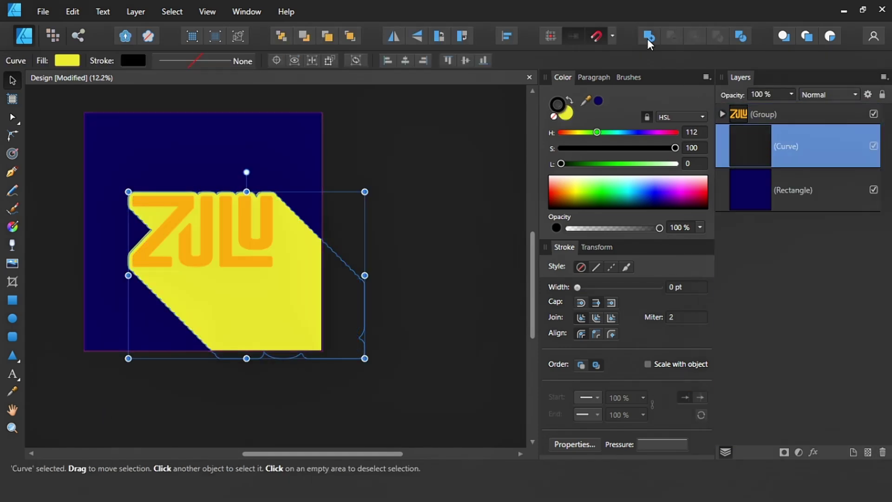
{"action": "left_click", "coordinate": [566, 114]}
{"action": "left_click", "coordinate": [420, 255]}
Cut the shadow's overflow past the square's right edge with a subtracted rectangle.
{"action": "left_click", "coordinate": [13, 300]}
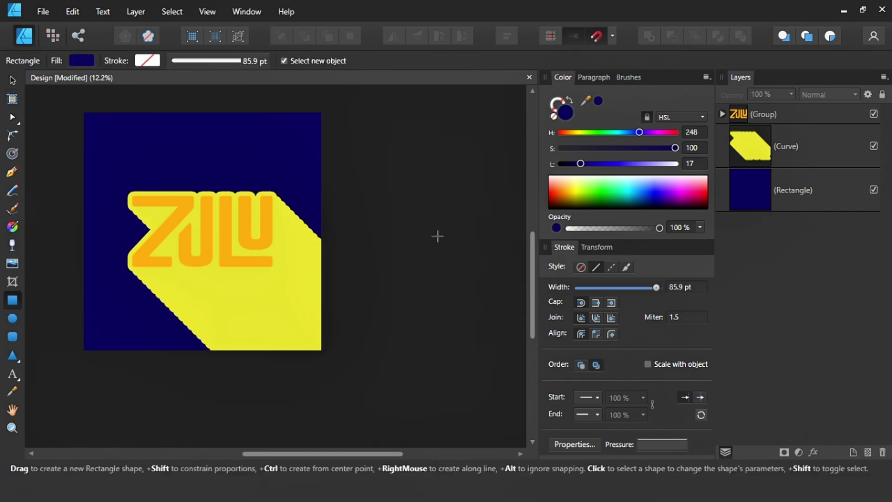
{"action": "left_click_drag", "start_coordinate": [408, 217], "coordinate": [322, 384]}
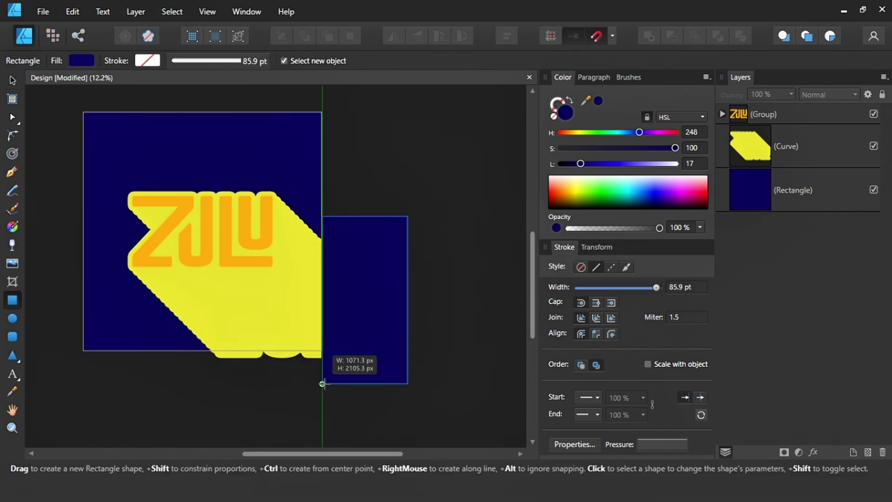
{"action": "key", "text": "v"}
{"action": "left_click", "coordinate": [287, 318], "text": "shift"}
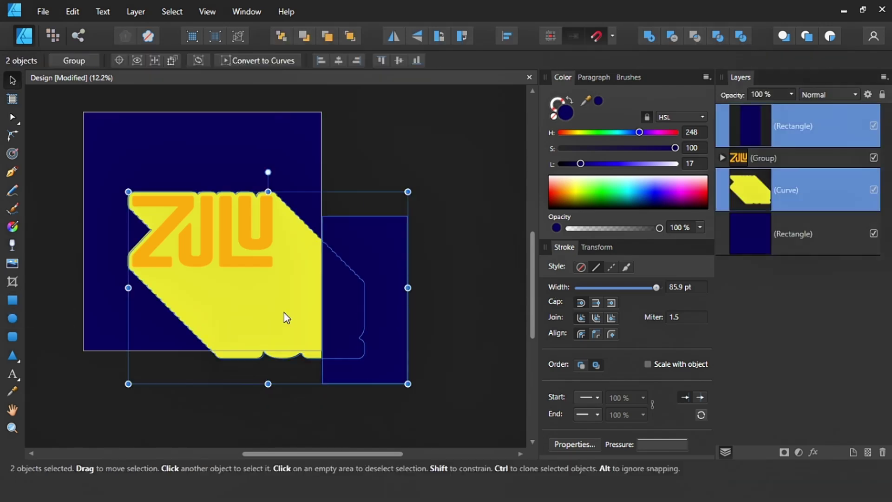
{"action": "left_click", "coordinate": [673, 37]}
Cut the shadow's overflow below the square's bottom edge with a second rectangle.
{"action": "left_click", "coordinate": [13, 300]}
{"action": "left_click_drag", "start_coordinate": [379, 403], "coordinate": [194, 359]}
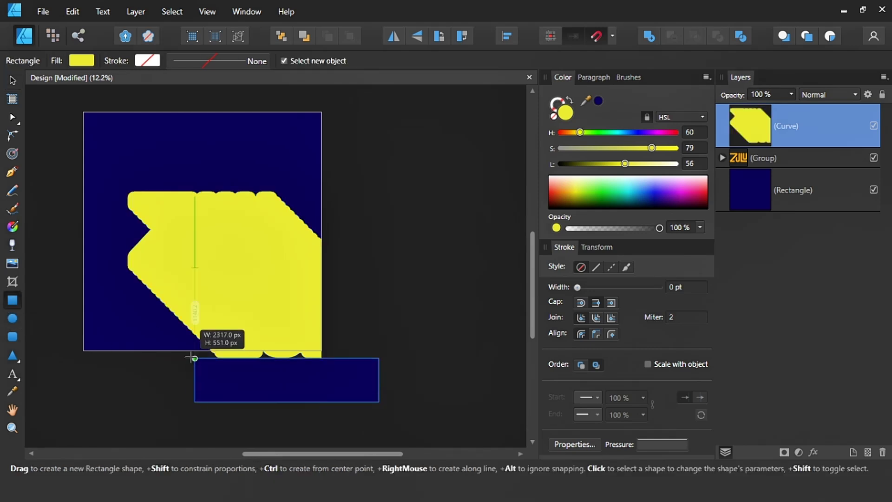
{"action": "key", "text": "v"}
{"action": "left_click", "coordinate": [271, 295], "text": "shift"}
{"action": "left_click", "coordinate": [674, 44]}
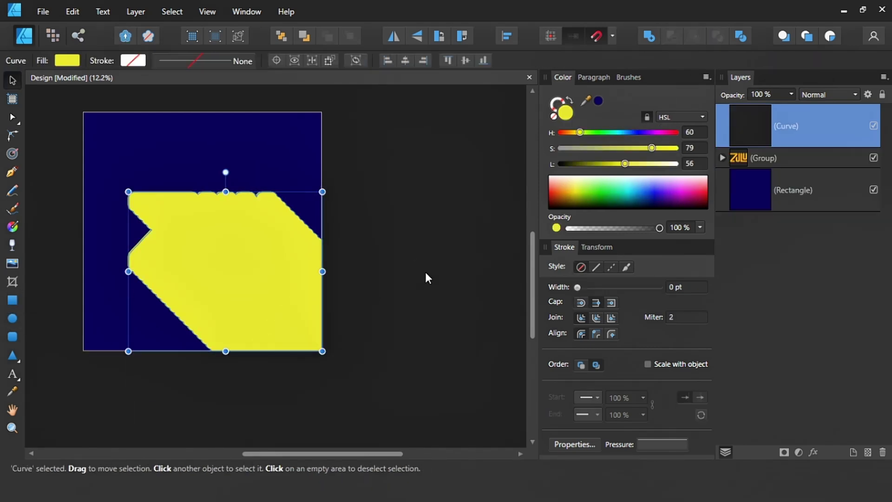
Move the ZULU letter group in front of the shadow.
{"action": "left_click_drag", "start_coordinate": [397, 153], "coordinate": [114, 322]}
{"action": "right_click", "coordinate": [203, 244]}
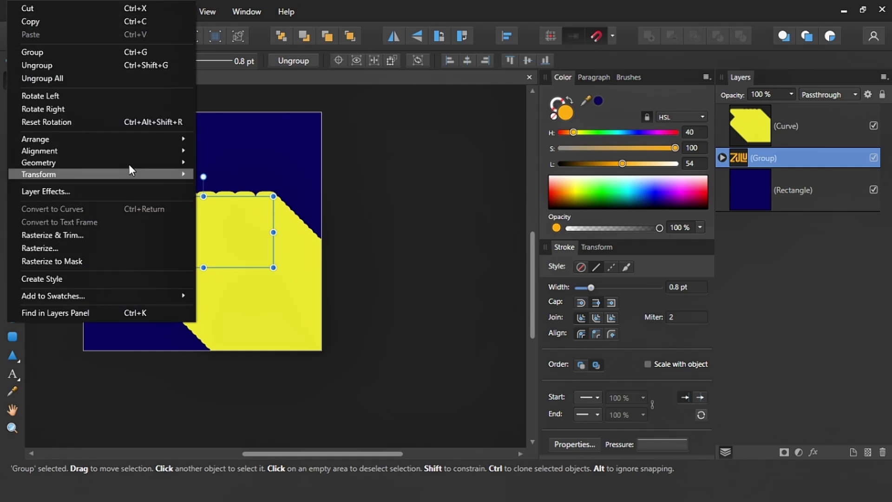
{"action": "left_click", "coordinate": [213, 138]}
{"action": "left_click", "coordinate": [369, 212]}
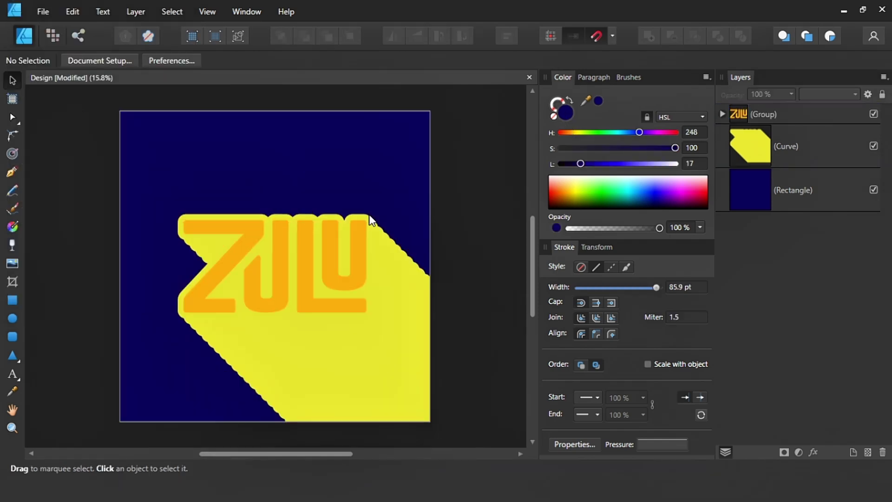
Adjust the letter group's colour sliders, turning the letters yellow.
{"action": "left_click", "coordinate": [367, 241]}
{"action": "mouse_move", "coordinate": [619, 188]}
{"action": "left_mouse_down"}
{"action": "mouse_move", "coordinate": [613, 137]}
{"action": "mouse_move", "coordinate": [606, 145]}
{"action": "left_mouse_up"}
{"action": "left_click", "coordinate": [458, 195]}
{"action": "left_click", "coordinate": [363, 240]}
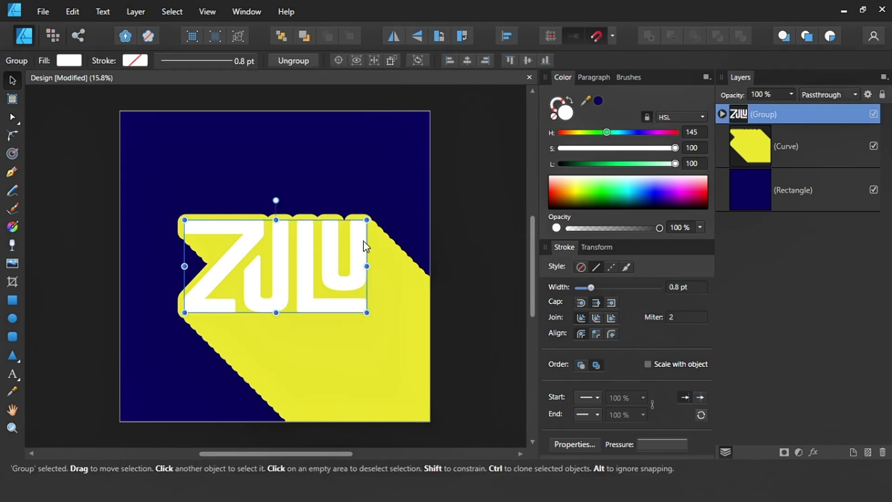
{"action": "mouse_move", "coordinate": [555, 190]}
{"action": "left_mouse_down"}
{"action": "mouse_move", "coordinate": [573, 190]}
{"action": "mouse_move", "coordinate": [607, 244]}
{"action": "left_mouse_up"}
Shift the letters to a deeper orange hue and select the black shadow shape.
{"action": "left_click", "coordinate": [393, 281]}
{"action": "left_click", "coordinate": [472, 256]}
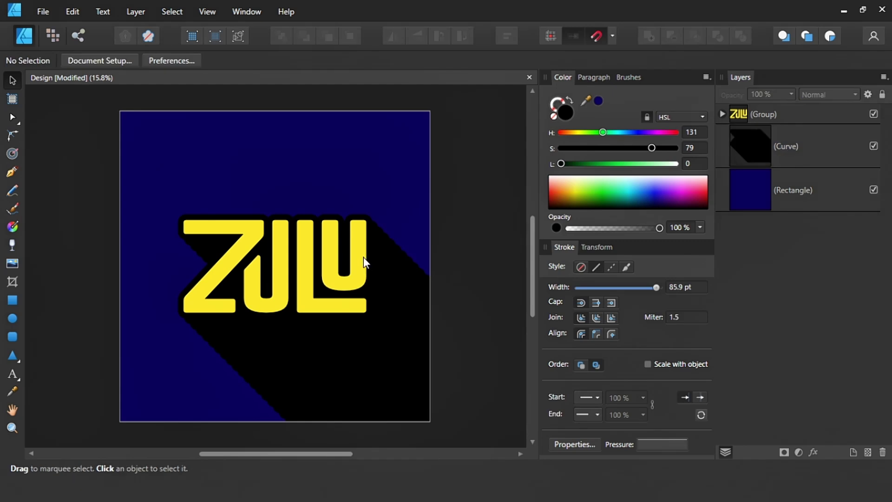
{"action": "left_click", "coordinate": [364, 257]}
{"action": "mouse_move", "coordinate": [578, 132]}
{"action": "left_mouse_down"}
{"action": "mouse_move", "coordinate": [559, 132]}
{"action": "mouse_move", "coordinate": [574, 132]}
{"action": "left_mouse_up"}
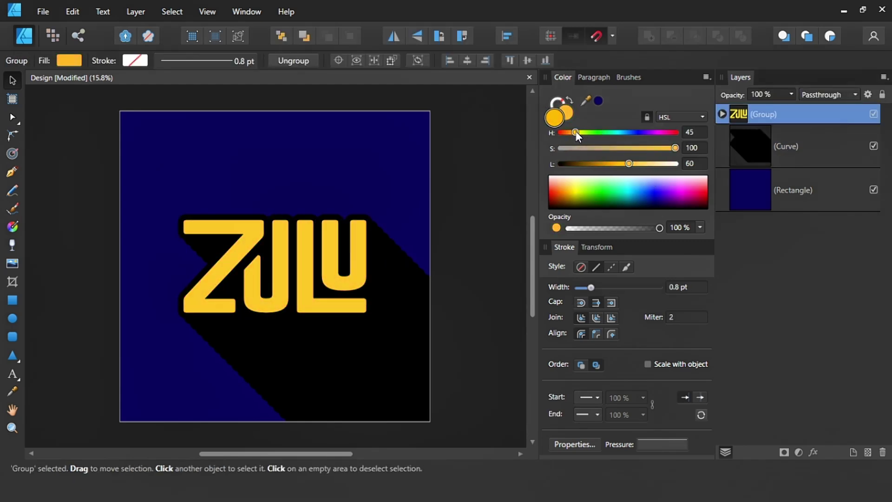
{"action": "left_click_drag", "start_coordinate": [629, 163], "coordinate": [615, 163]}
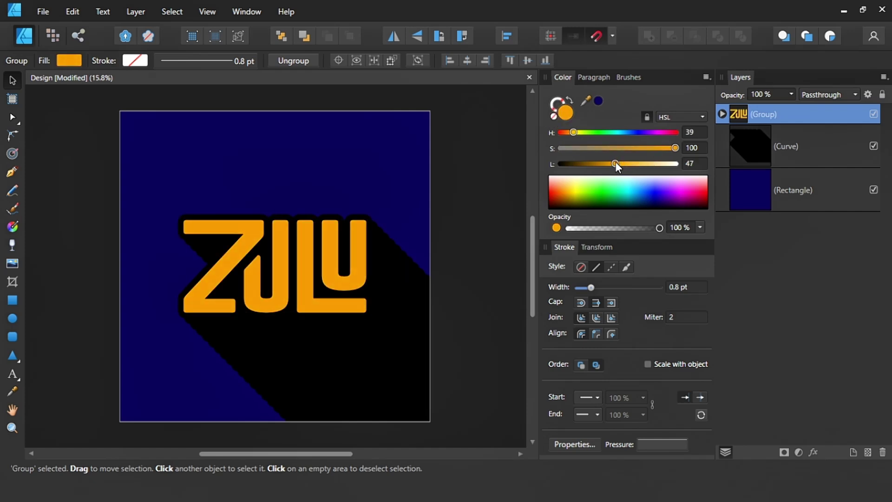
{"action": "left_click", "coordinate": [470, 208]}
{"action": "double_click", "coordinate": [411, 269]}
{"action": "scroll", "coordinate": [448, 268], "scroll_direction": "up", "scroll_amount": 5}
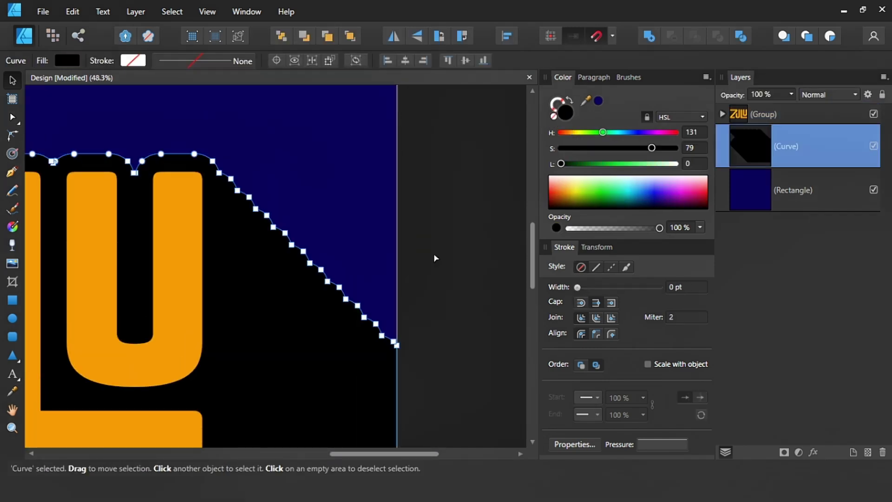
Delete the scalloped nodes along the shadow's diagonal edge with the Node tool.
{"action": "key", "text": "a"}
{"action": "left_click_drag", "start_coordinate": [433, 374], "coordinate": [209, 200]}
{"action": "key", "text": "Delete"}
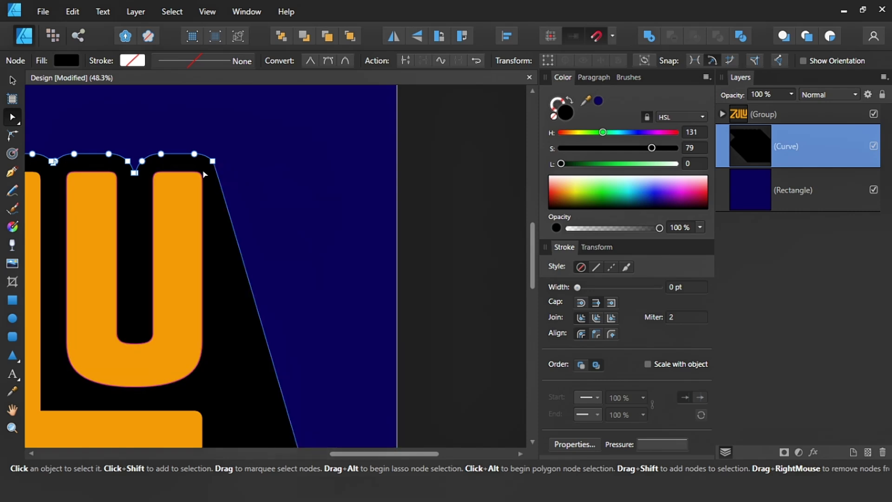
{"action": "key", "text": "ctrl+z"}
{"action": "left_click", "coordinate": [420, 322]}
{"action": "left_click", "coordinate": [385, 352]}
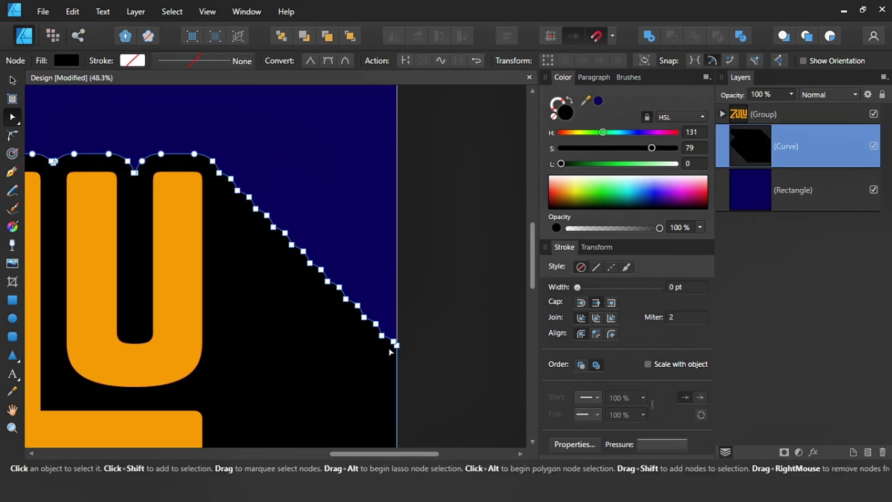
{"action": "left_click_drag", "start_coordinate": [393, 355], "coordinate": [214, 170]}
{"action": "key", "text": "Delete"}
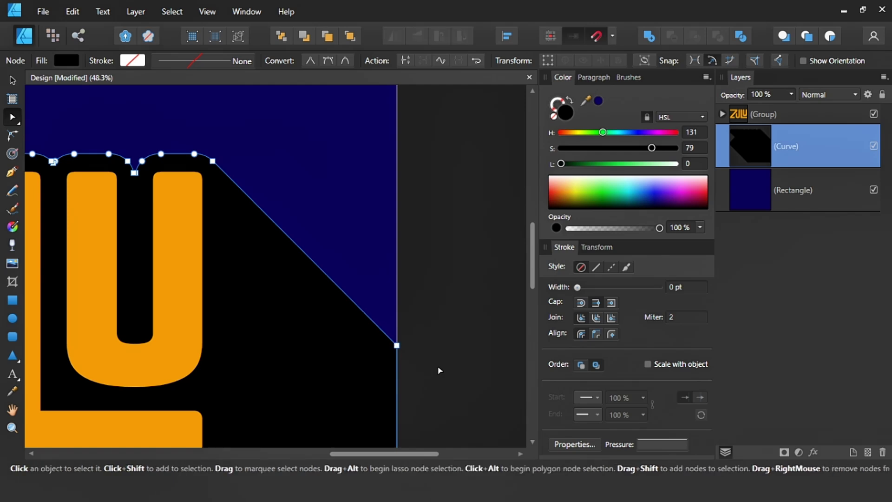
Delete the remaining diagonal nodes and convert the edge's end nodes to sharp corners.
{"action": "left_click_drag", "start_coordinate": [440, 368], "coordinate": [212, 134]}
{"action": "left_click", "coordinate": [309, 61]}
{"action": "scroll", "coordinate": [284, 209], "scroll_direction": "down", "scroll_amount": 5}
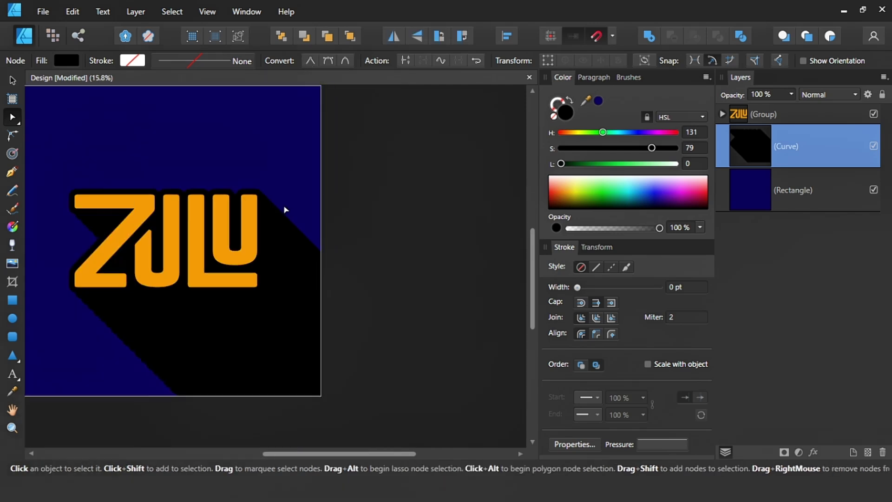
{"action": "scroll", "coordinate": [100, 265], "scroll_direction": "up", "scroll_amount": 3}
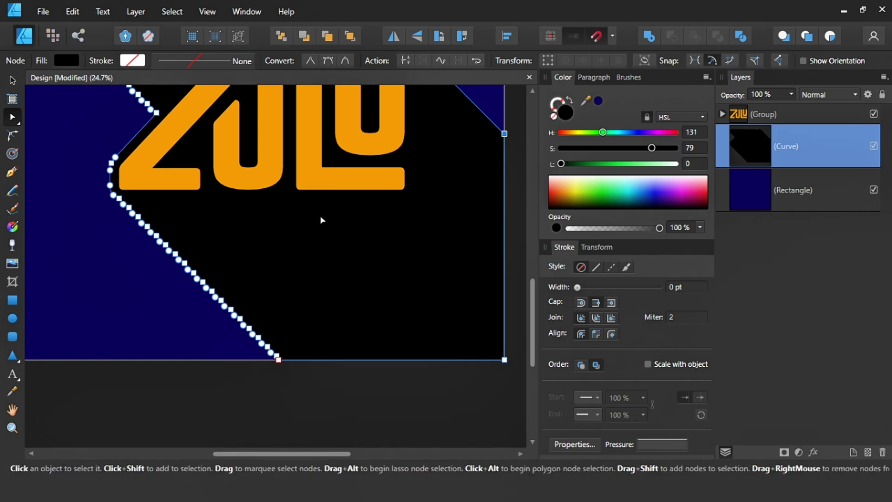
{"action": "left_click_drag", "start_coordinate": [359, 169], "coordinate": [120, 359]}
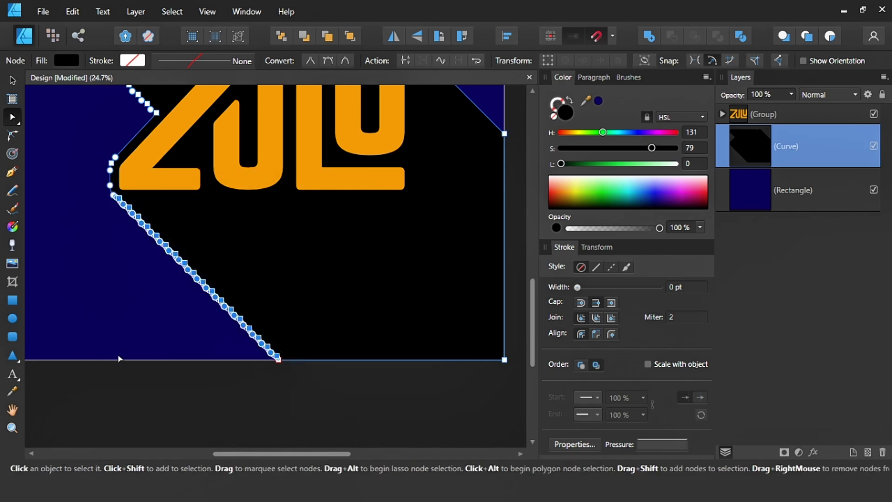
{"action": "key", "text": "Delete"}
{"action": "left_click_drag", "start_coordinate": [375, 408], "coordinate": [76, 188]}
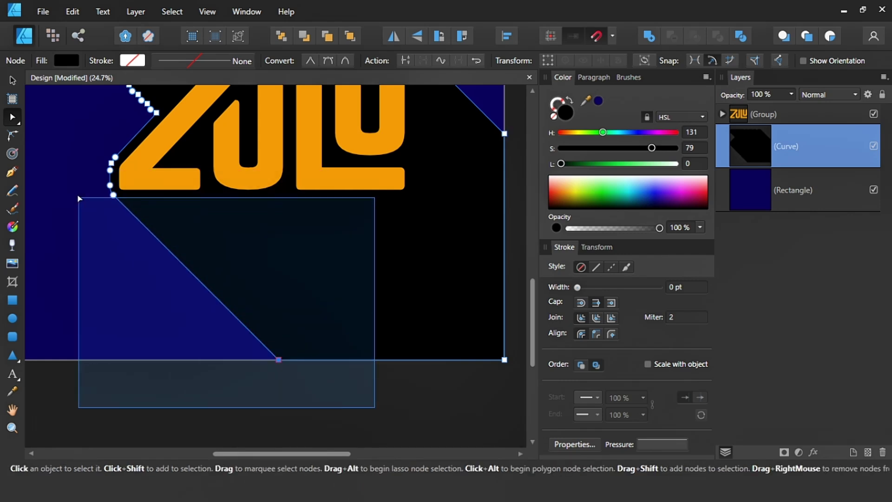
{"action": "left_click", "coordinate": [309, 61]}
Reselect the shadow and select the bumpy nodes below the Z corner.
{"action": "key", "text": "v"}
{"action": "scroll", "coordinate": [277, 311], "scroll_direction": "down", "scroll_amount": 2}
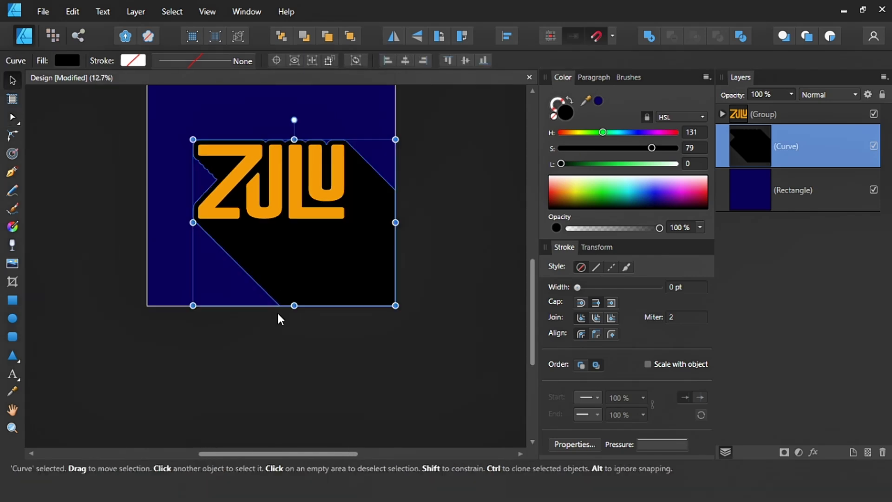
{"action": "left_click", "coordinate": [270, 335]}
{"action": "scroll", "coordinate": [269, 333], "scroll_direction": "up", "scroll_amount": 1}
{"action": "scroll", "coordinate": [185, 249], "scroll_direction": "up", "scroll_amount": 4}
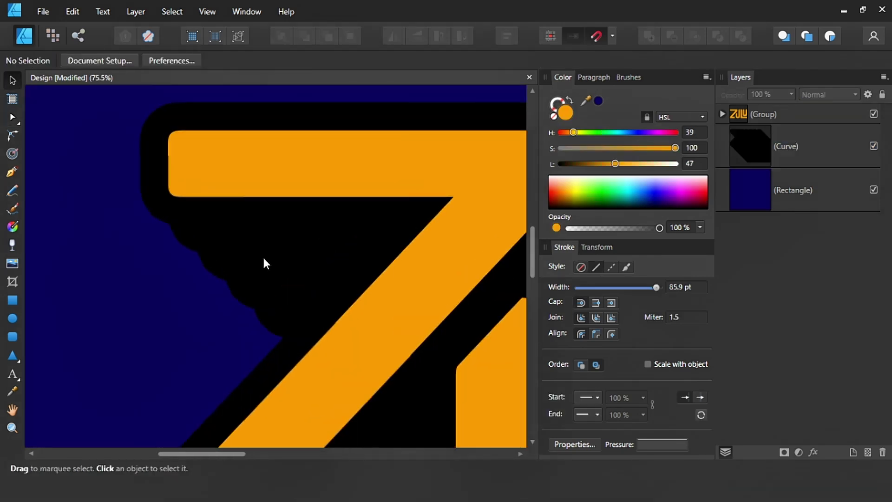
{"action": "key", "text": "a"}
{"action": "left_click", "coordinate": [263, 256]}
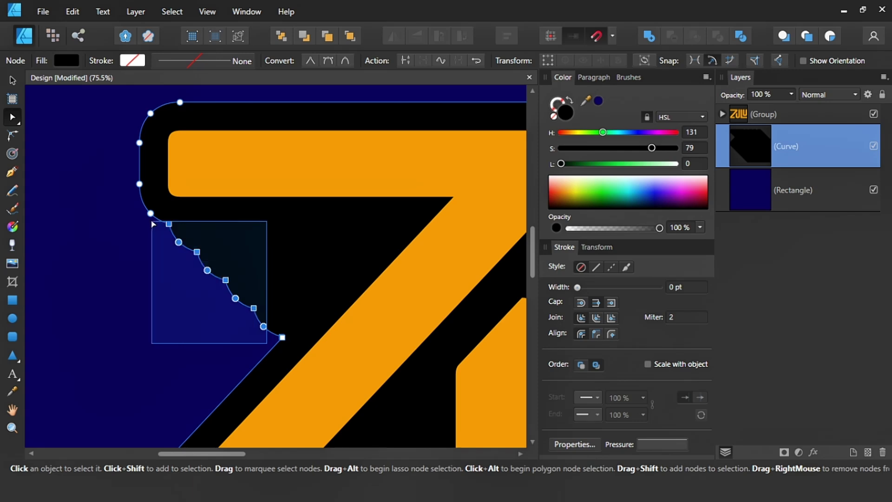
{"action": "mouse_move", "coordinate": [249, 310]}
{"action": "left_mouse_down"}
{"action": "mouse_move", "coordinate": [148, 225]}
{"action": "mouse_move", "coordinate": [303, 378]}
{"action": "left_mouse_up"}
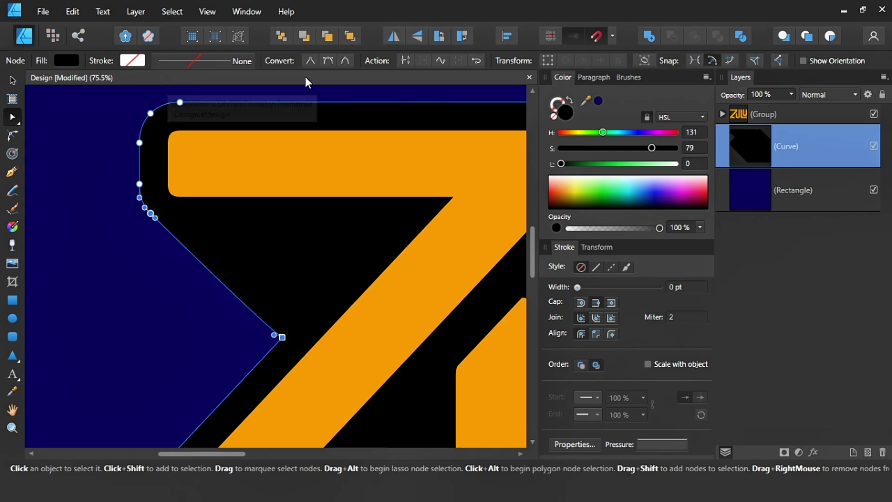
{"action": "scroll", "coordinate": [212, 269], "scroll_direction": "down", "scroll_amount": 4}
Fit the whole artwork in view and select the ZULU letter group.
{"action": "key", "text": "v"}
{"action": "left_click", "coordinate": [458, 280]}
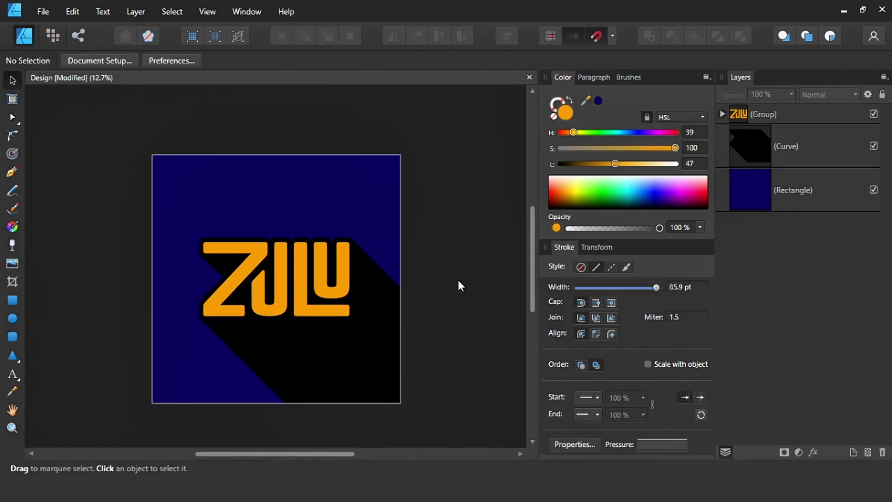
{"action": "key", "text": "ctrl+0"}
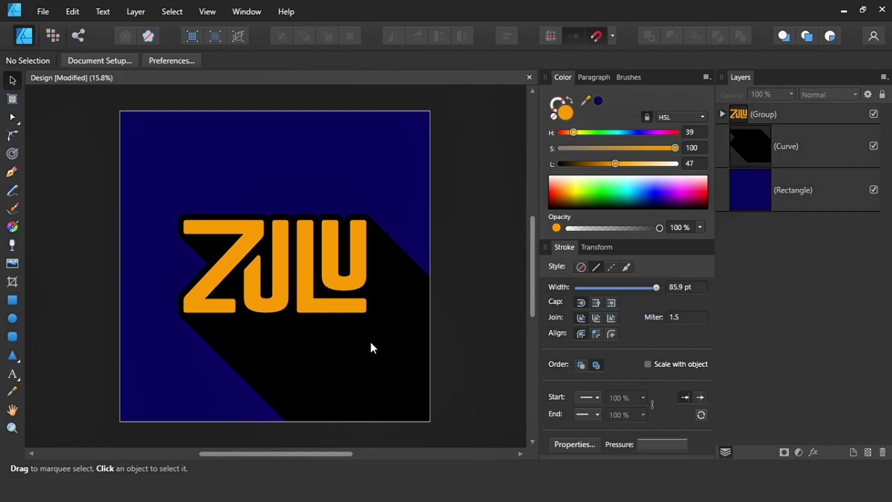
{"action": "left_click", "coordinate": [370, 340]}
{"action": "left_click", "coordinate": [358, 303]}
{"action": "right_click", "coordinate": [354, 284]}
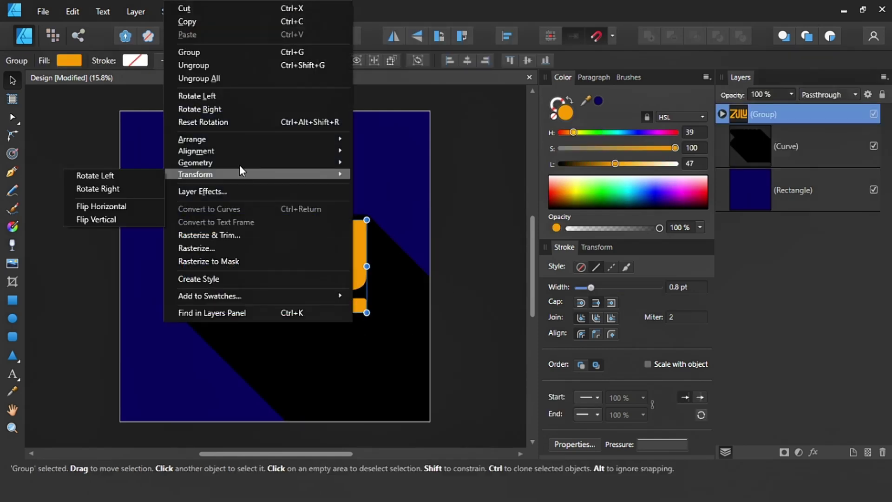
{"action": "left_click", "coordinate": [480, 205]}
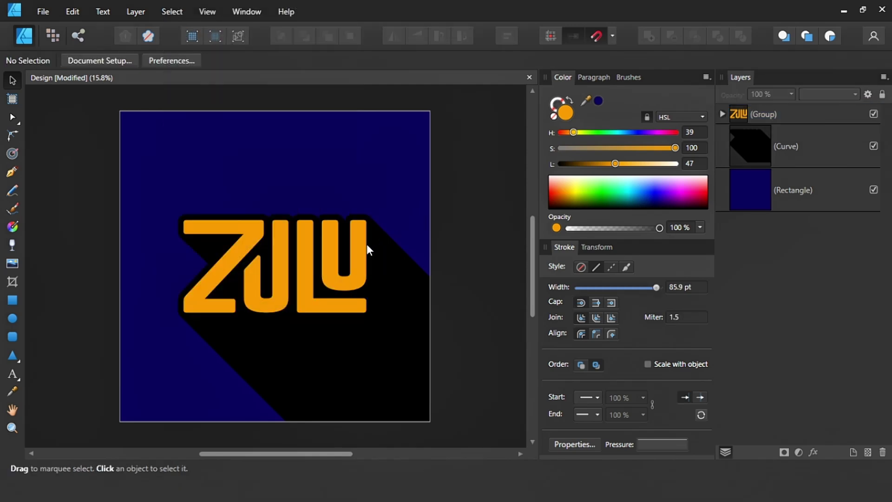
Duplicate the ZULU letters as curves and make the copy a white, unfilled outline.
{"action": "key", "text": "ctrl+j"}
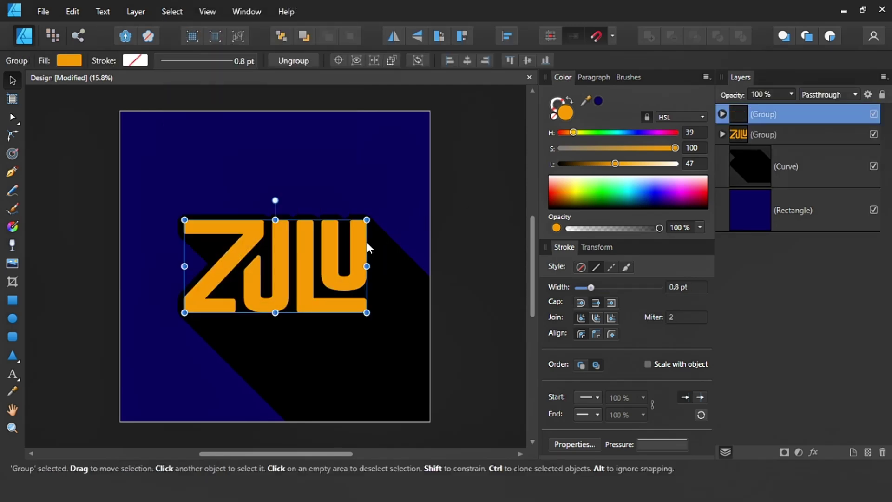
{"action": "right_click", "coordinate": [358, 237]}
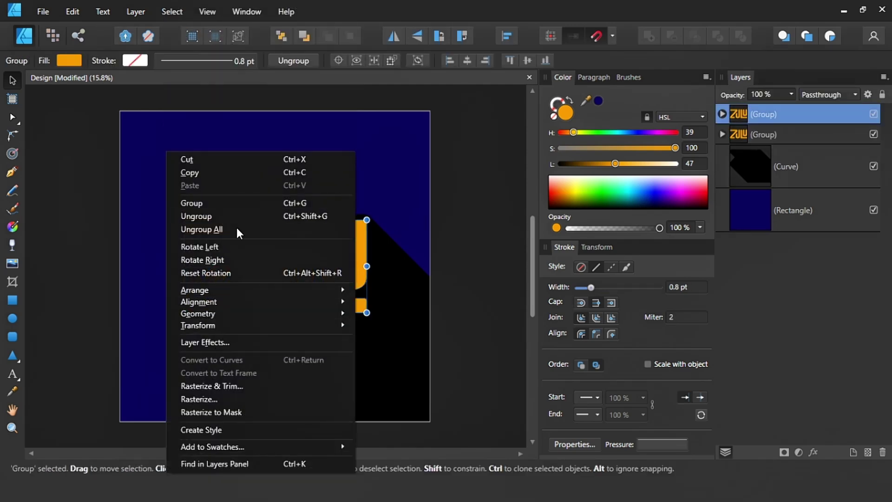
{"action": "left_click", "coordinate": [222, 216]}
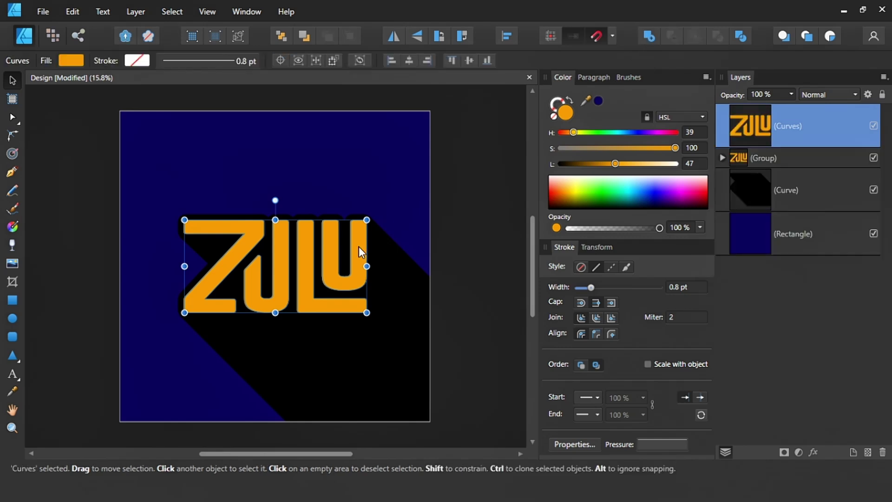
{"action": "key", "text": "Up"}
{"action": "key", "text": "Up"}
{"action": "key", "text": "Up"}
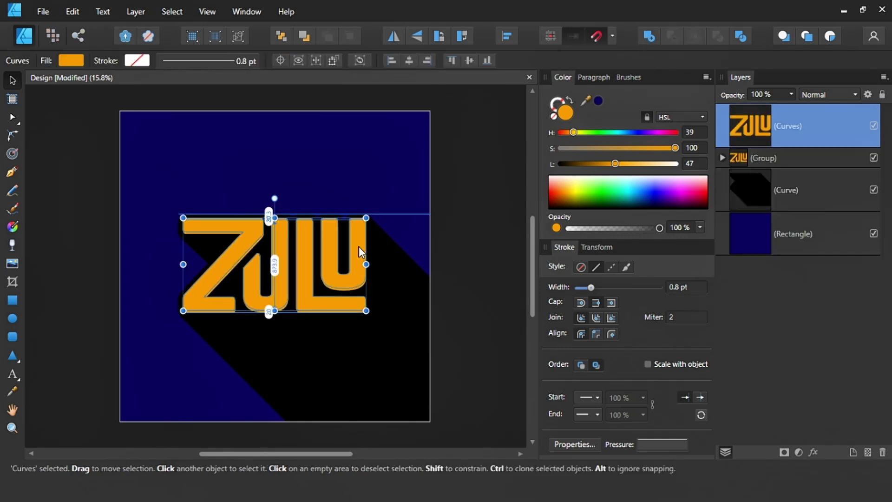
{"action": "key", "text": "Left"}
{"action": "key", "text": "Left"}
{"action": "key", "text": "Left"}
{"action": "left_click", "coordinate": [571, 99]}
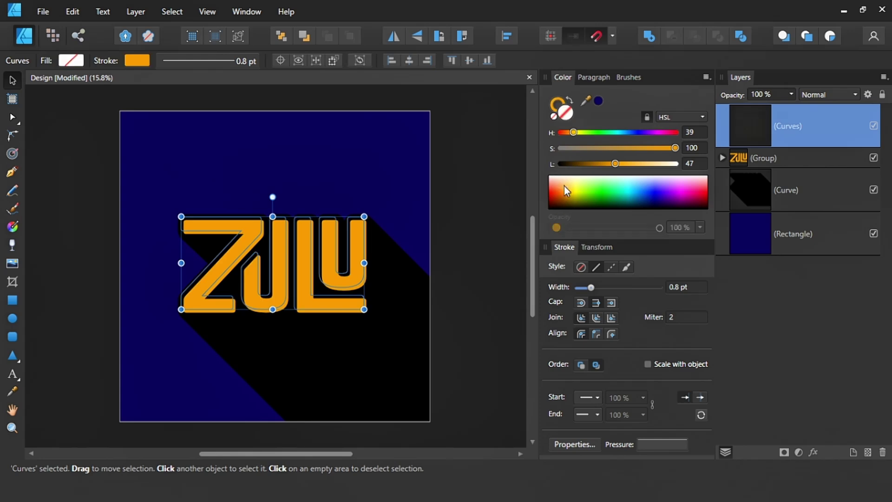
{"action": "left_click", "coordinate": [573, 103]}
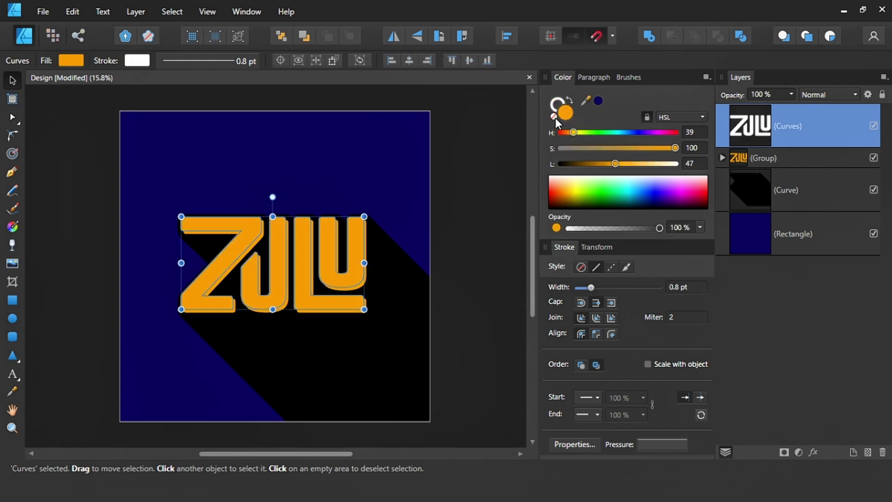
{"action": "left_click", "coordinate": [483, 175]}
Thicken the white outline, nudge it down-right and move it above the letter group.
{"action": "left_click", "coordinate": [790, 128]}
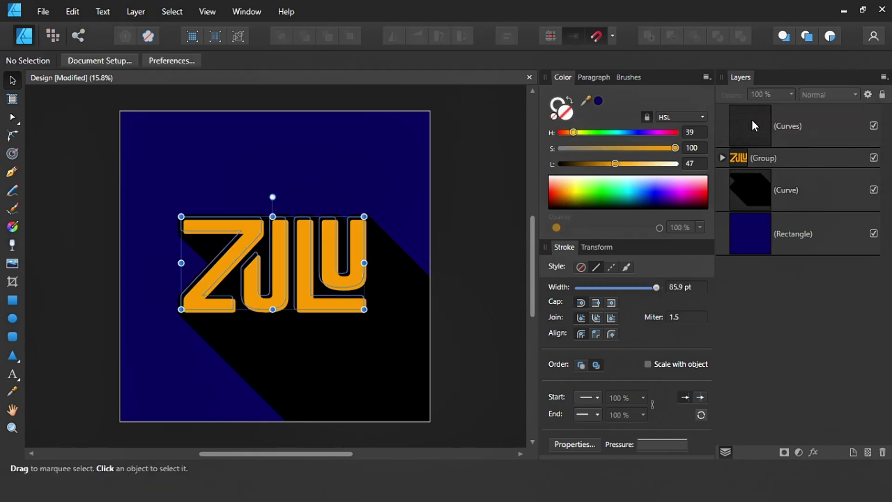
{"action": "left_click_drag", "start_coordinate": [590, 288], "coordinate": [610, 293]}
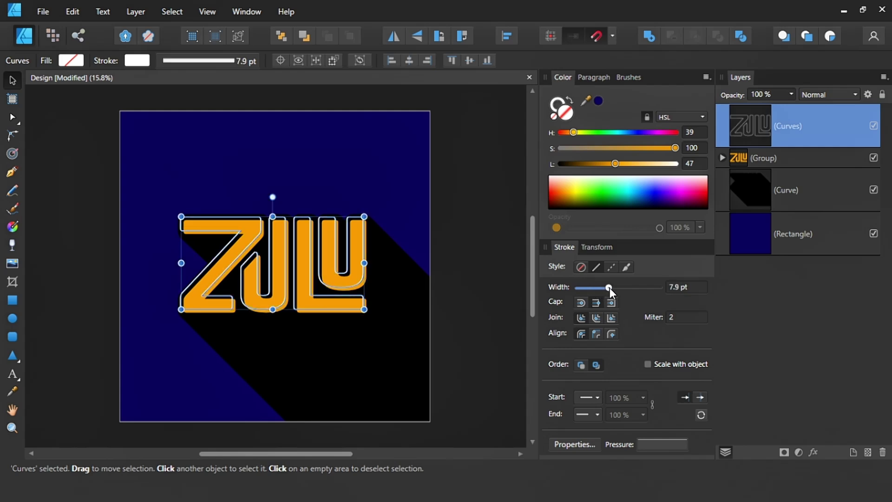
{"action": "left_click", "coordinate": [466, 350]}
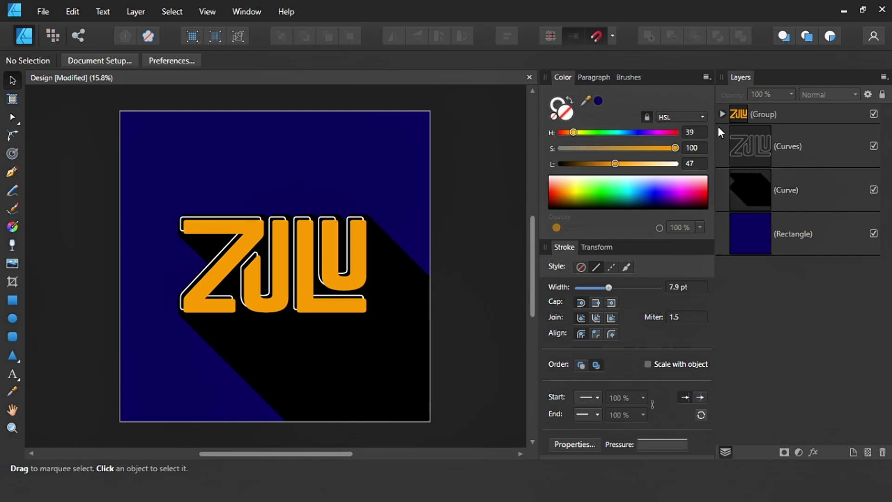
{"action": "left_click", "coordinate": [742, 151]}
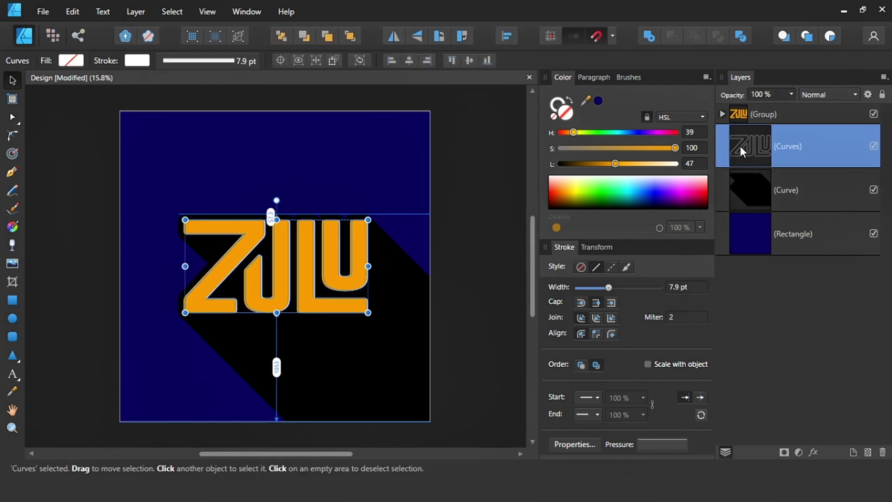
{"action": "key", "text": "shift+Down"}
{"action": "key", "text": "shift+Down"}
{"action": "key", "text": "shift+Down"}
{"action": "key", "text": "shift+Right"}
{"action": "key", "text": "shift+Right"}
{"action": "key", "text": "shift+Right"}
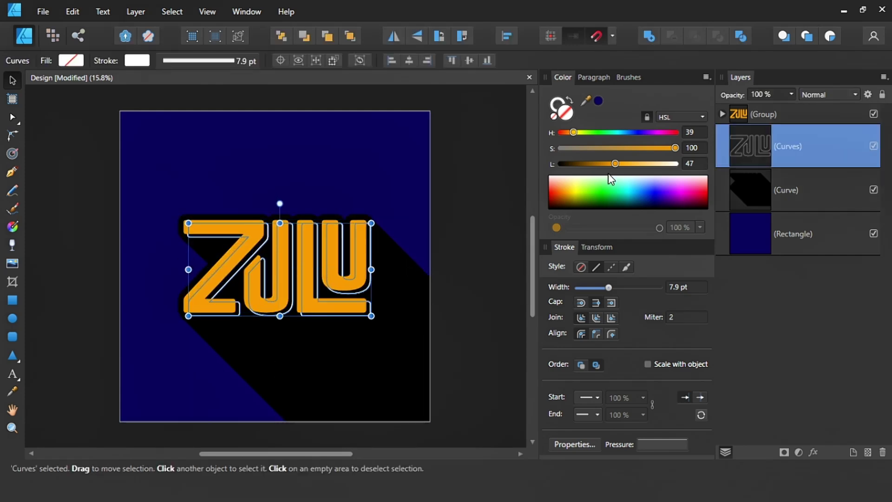
{"action": "left_click", "coordinate": [491, 240]}
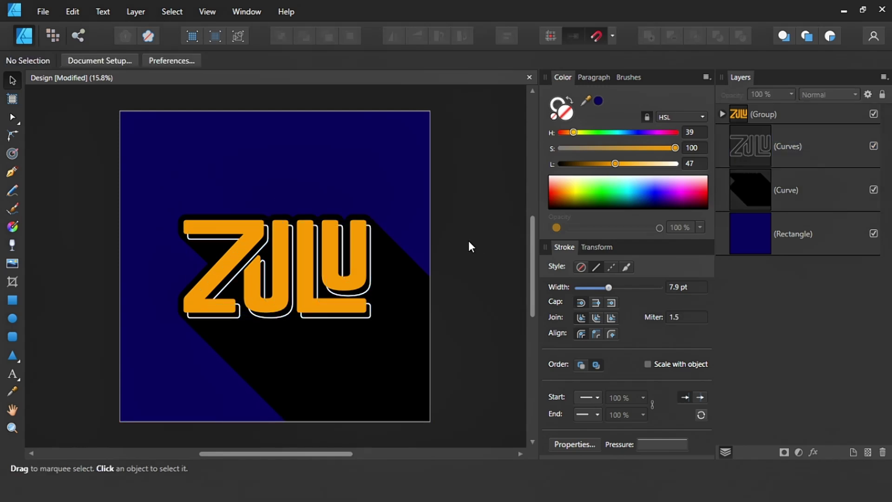
{"action": "left_click", "coordinate": [753, 153]}
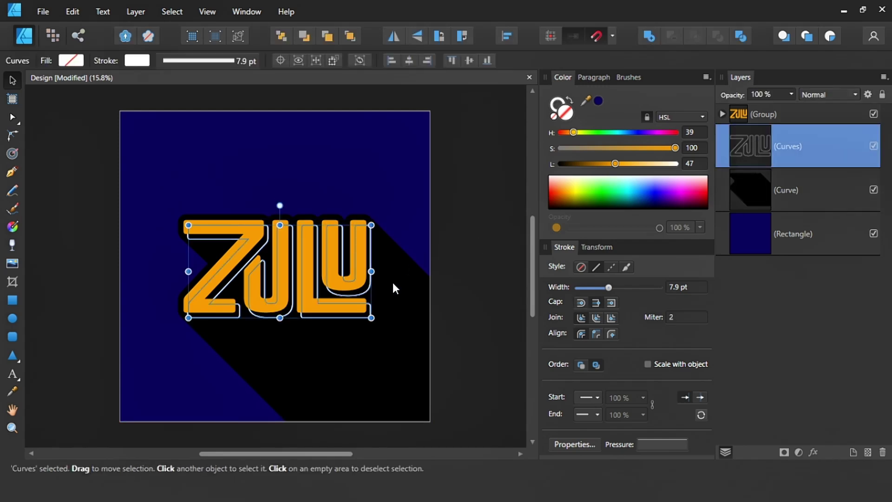
{"action": "key", "text": "ctrl+]"}
{"action": "left_click", "coordinate": [484, 259]}
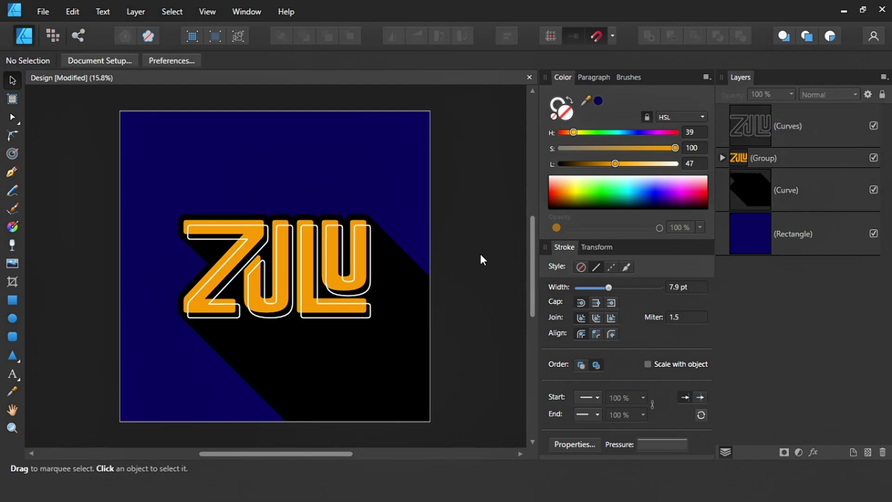
Shift the white outline slightly up-left of the orange letters.
{"action": "left_click", "coordinate": [356, 299]}
{"action": "left_click_drag", "start_coordinate": [307, 267], "coordinate": [302, 264]}
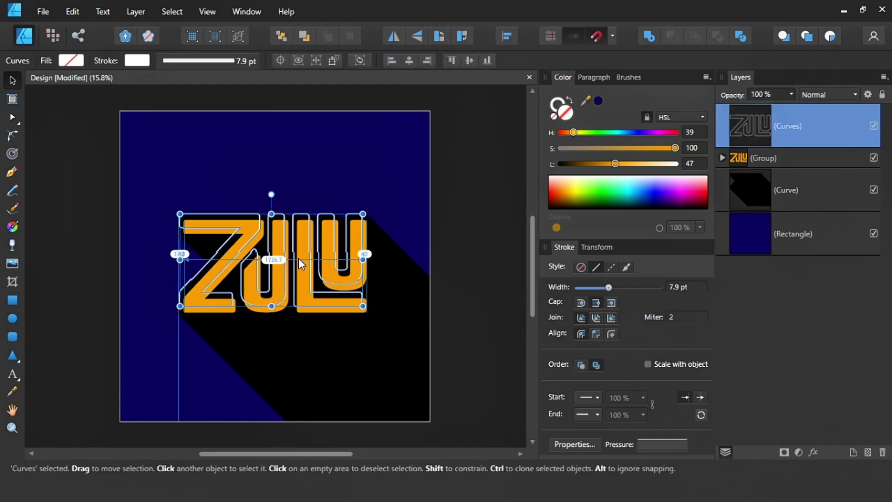
{"action": "left_click_drag", "start_coordinate": [302, 264], "coordinate": [294, 260]}
{"action": "left_click", "coordinate": [475, 278]}
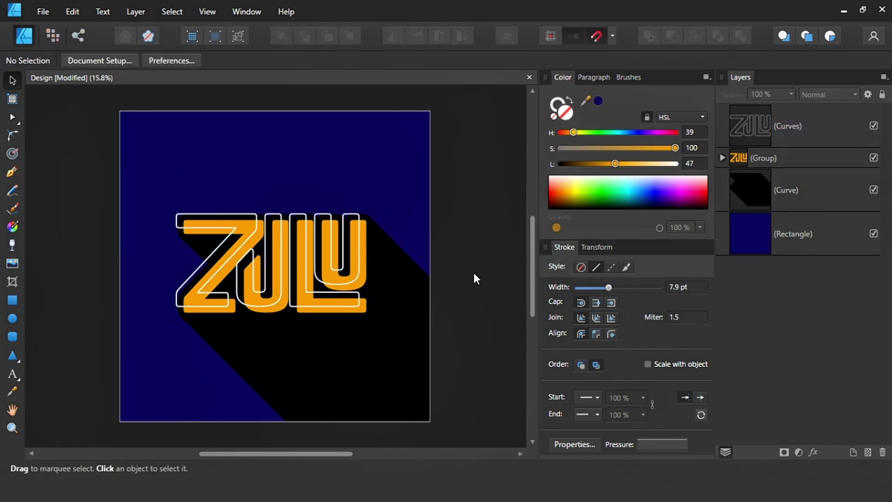
Set the white outline stroke width to 13.5 pt and reselect the ZULU outline curves.
{"action": "left_click", "coordinate": [363, 274]}
{"action": "left_click_drag", "start_coordinate": [609, 287], "coordinate": [624, 303]}
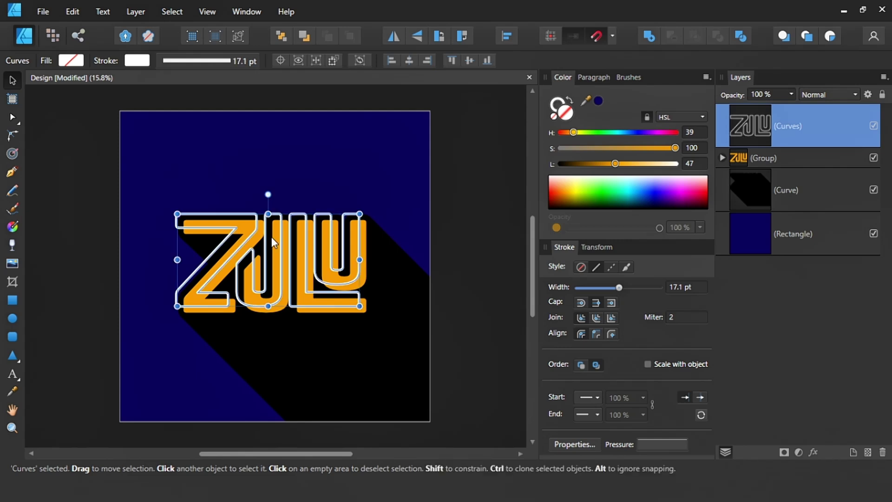
{"action": "scroll", "coordinate": [297, 232], "scroll_direction": "up", "scroll_amount": 3}
{"action": "scroll", "coordinate": [311, 242], "scroll_direction": "up", "scroll_amount": 3}
{"action": "scroll", "coordinate": [316, 250], "scroll_direction": "down", "scroll_amount": 2}
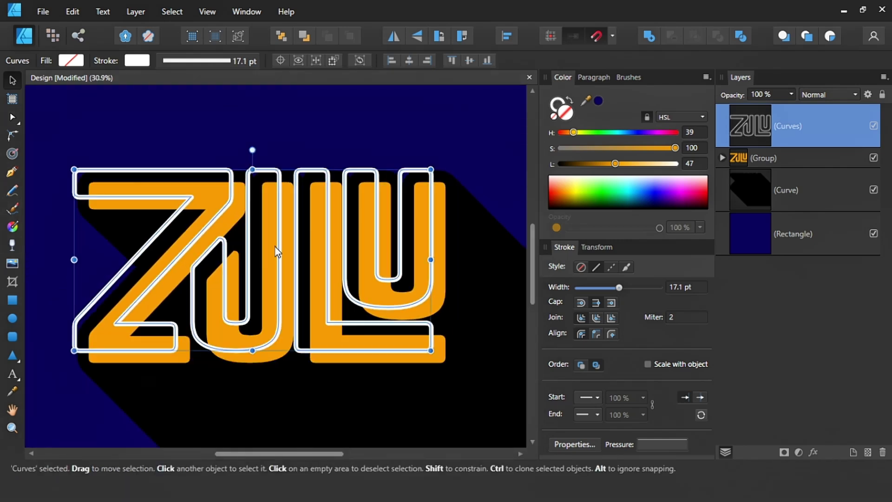
{"action": "scroll", "coordinate": [172, 255], "scroll_direction": "up", "scroll_amount": 1}
{"action": "scroll", "coordinate": [172, 256], "scroll_direction": "up", "scroll_amount": 1}
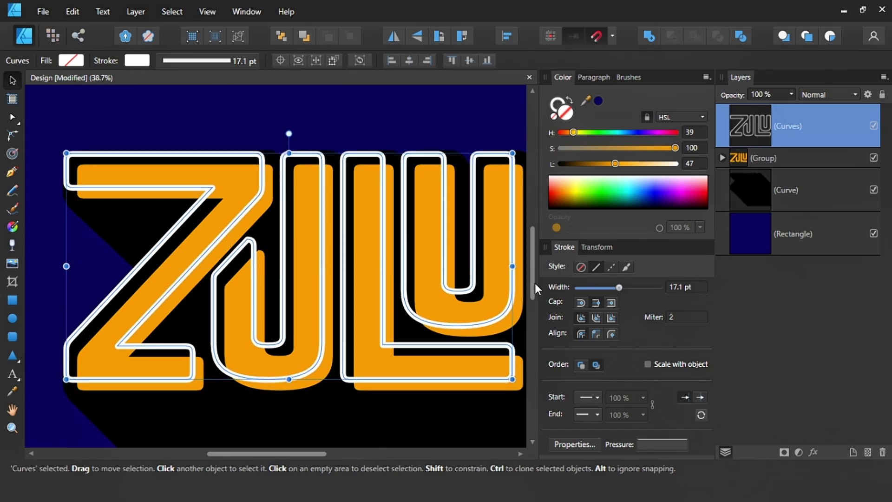
{"action": "left_click_drag", "start_coordinate": [619, 288], "coordinate": [616, 288]}
{"action": "scroll", "coordinate": [472, 249], "scroll_direction": "down", "scroll_amount": 5}
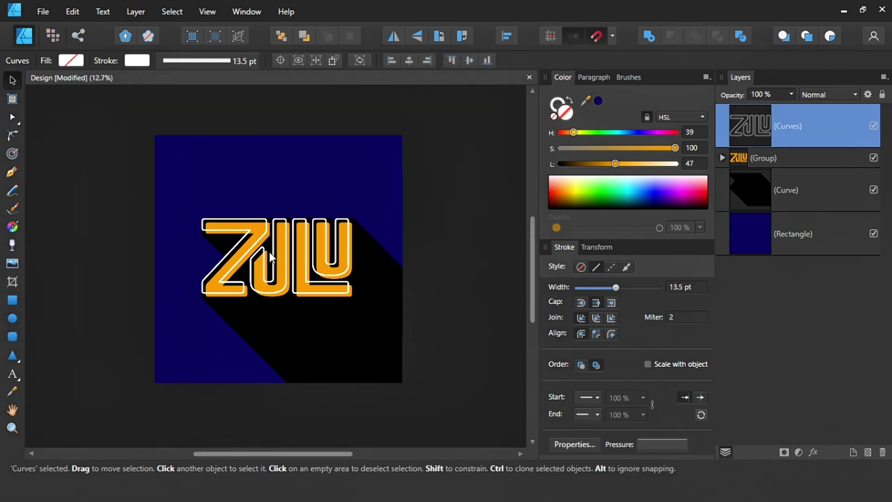
{"action": "left_click", "coordinate": [471, 250]}
{"action": "scroll", "coordinate": [472, 250], "scroll_direction": "up", "scroll_amount": 1}
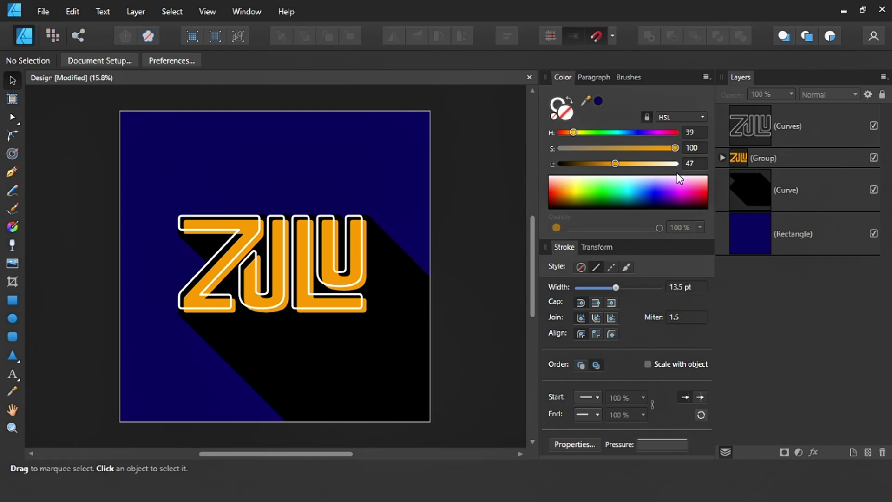
{"action": "left_click", "coordinate": [753, 132]}
Duplicate the ZULU outline, nudge a copy up-left, and delete the extra copy.
{"action": "key", "text": "ctrl+j"}
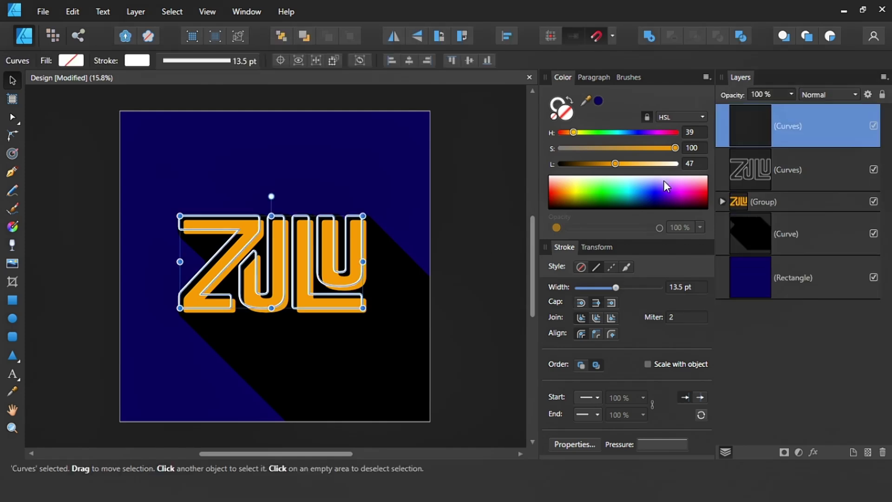
{"action": "key", "text": "ctrl+j"}
{"action": "key", "text": "shift+Up"}
{"action": "key", "text": "shift+Left"}
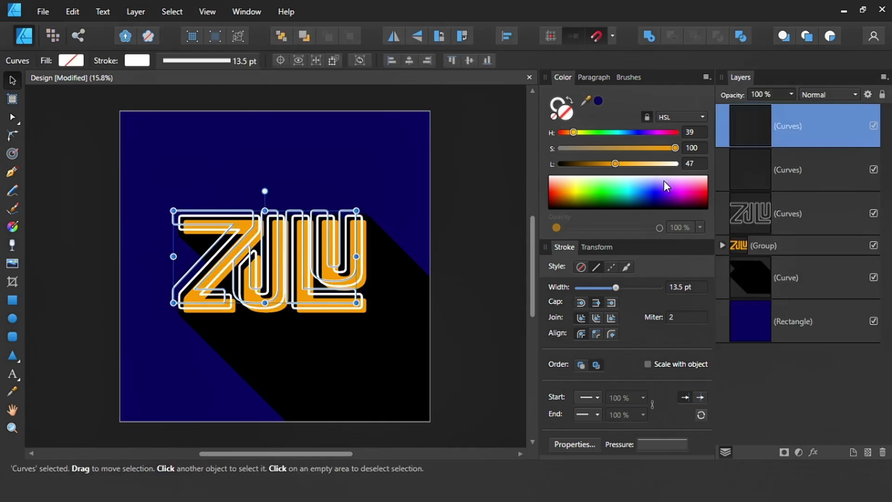
{"action": "key", "text": "Delete"}
{"action": "left_click", "coordinate": [479, 222]}
Select the navy square, the artwork and the ZULU outline in turn to check them.
{"action": "left_click", "coordinate": [401, 174]}
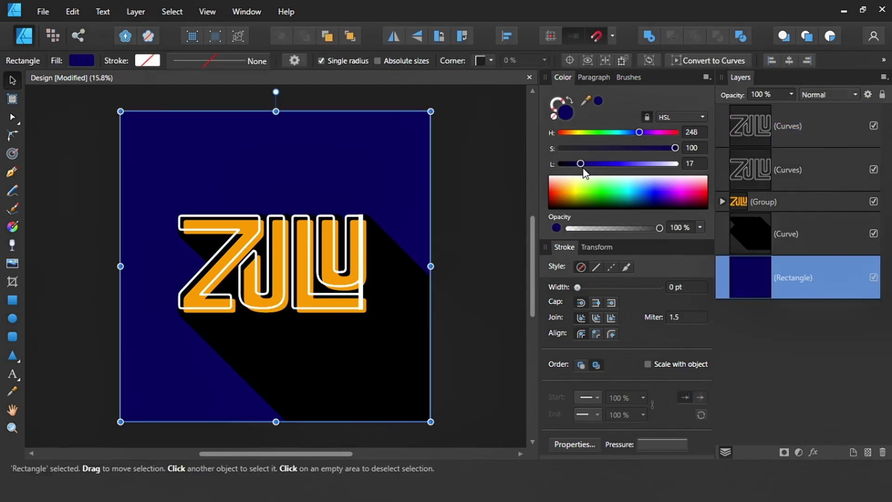
{"action": "left_click", "coordinate": [482, 204]}
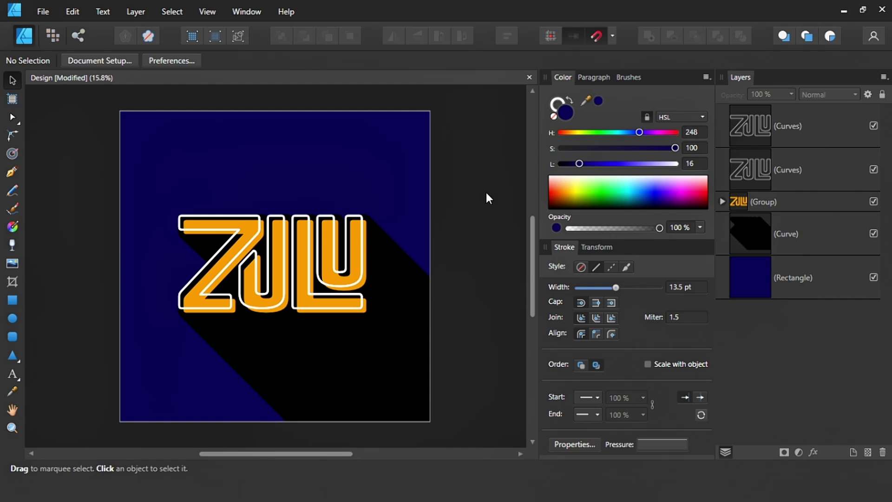
{"action": "left_click_drag", "start_coordinate": [467, 148], "coordinate": [180, 424]}
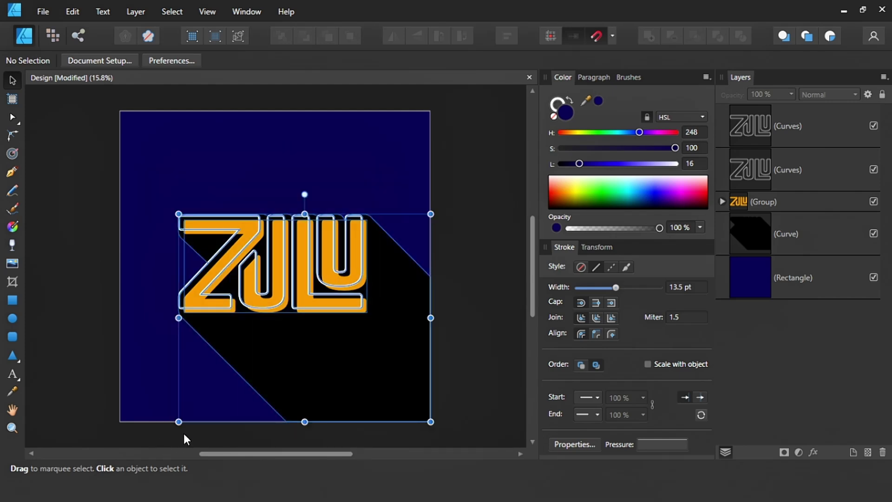
{"action": "left_click", "coordinate": [478, 252]}
{"action": "left_click", "coordinate": [366, 247]}
{"action": "left_click", "coordinate": [467, 209]}
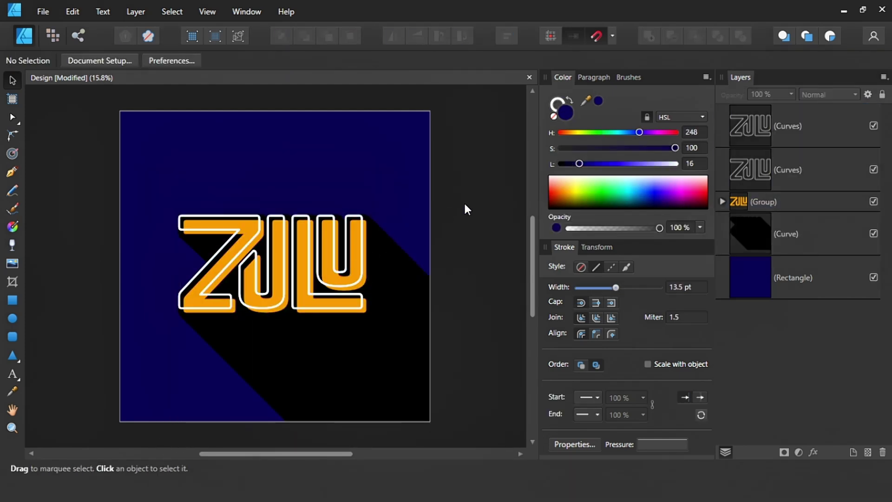
{"action": "right_click", "coordinate": [363, 224]}
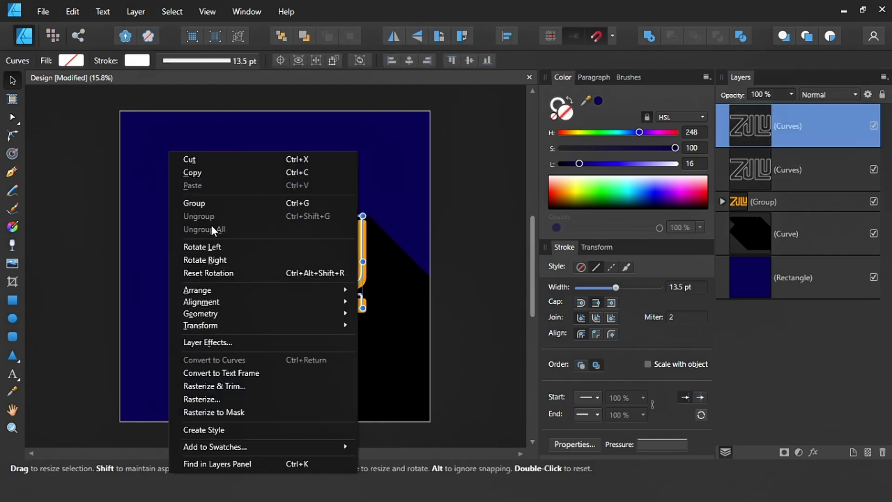
{"action": "left_click", "coordinate": [135, 12]}
Expand the outline copy's stroke into filled shapes and drag it into the letters group.
{"action": "left_click", "coordinate": [46, 343]}
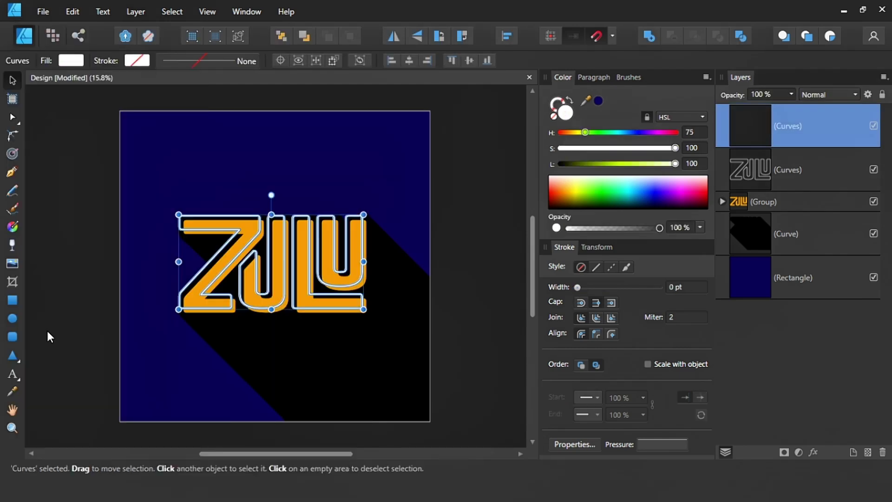
{"action": "left_click", "coordinate": [91, 307]}
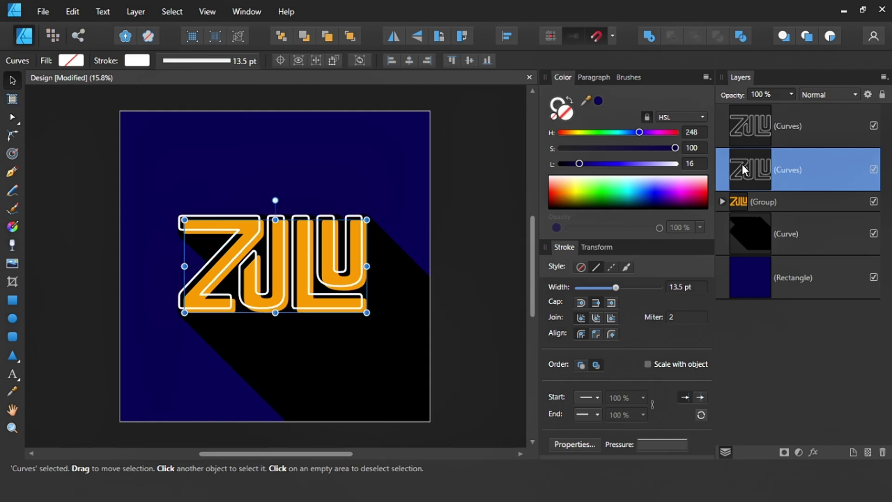
{"action": "left_click_drag", "start_coordinate": [743, 170], "coordinate": [748, 202]}
{"action": "right_click", "coordinate": [776, 165]}
{"action": "right_click", "coordinate": [348, 263]}
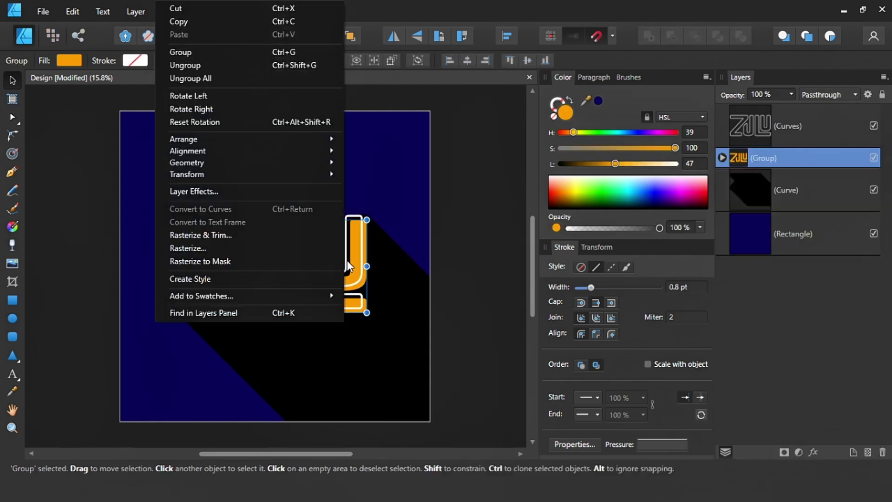
Ungroup the ZULU letters and combine them into one shape.
{"action": "left_click", "coordinate": [186, 64]}
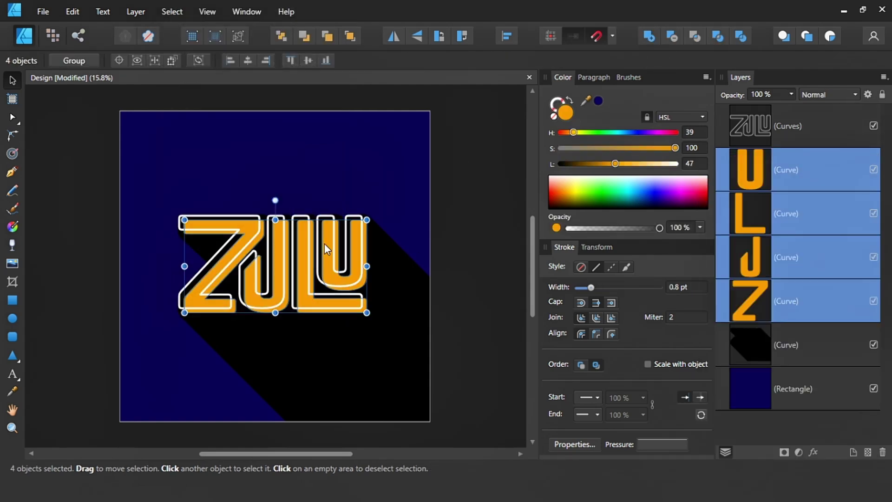
{"action": "key", "text": "ctrl+k"}
{"action": "scroll", "coordinate": [327, 250], "scroll_direction": "up", "scroll_amount": 5}
{"action": "left_click_drag", "start_coordinate": [309, 285], "coordinate": [338, 313]}
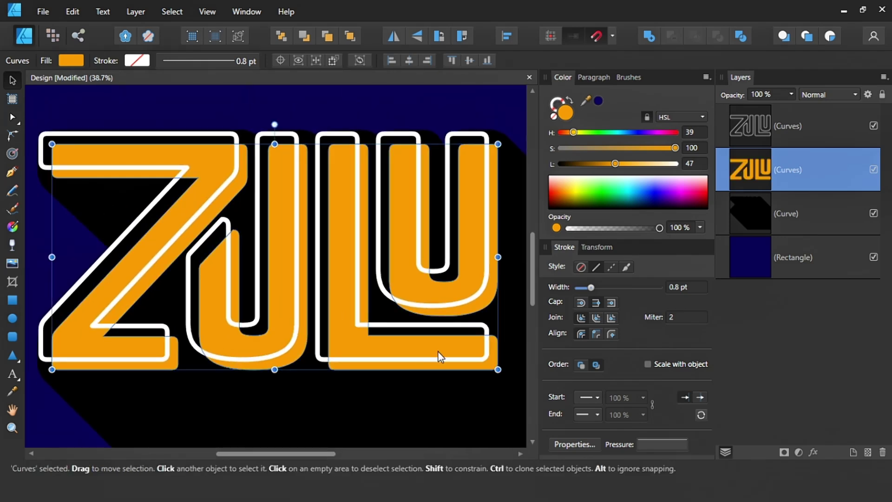
Subtract an up-left offset copy from a duplicate of the letters to cut a thin shading edge.
{"action": "key", "text": "ctrl+j"}
{"action": "key", "text": "Up"}
{"action": "key", "text": "Up"}
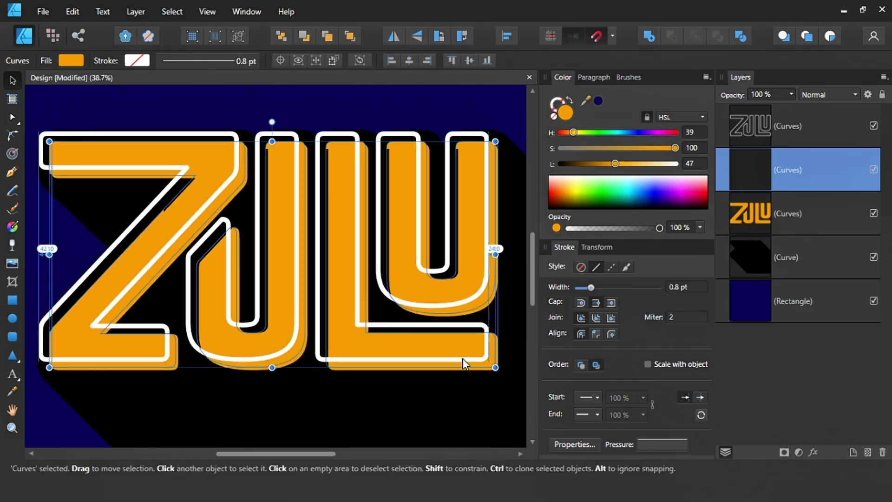
{"action": "key", "text": "Left"}
{"action": "key", "text": "Left"}
{"action": "key", "text": "Up"}
{"action": "key", "text": "Up"}
{"action": "key", "text": "Left"}
{"action": "key", "text": "Left"}
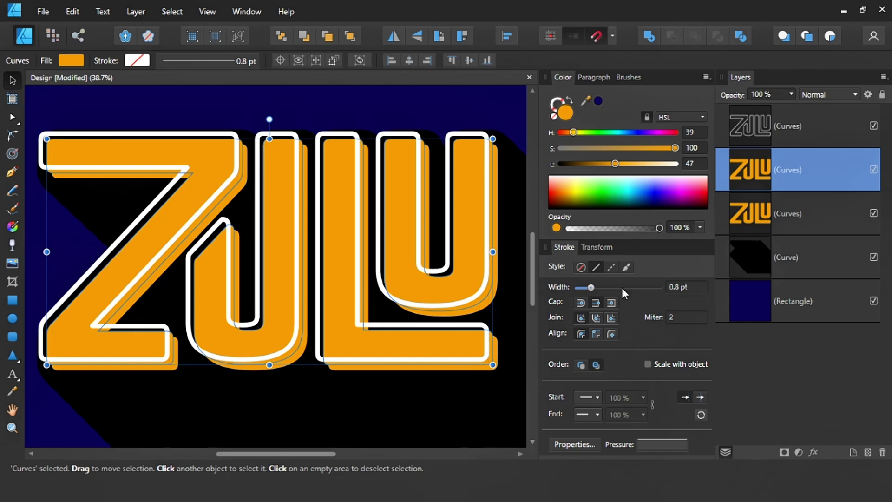
{"action": "left_click", "coordinate": [757, 222]}
{"action": "key", "text": "ctrl+j"}
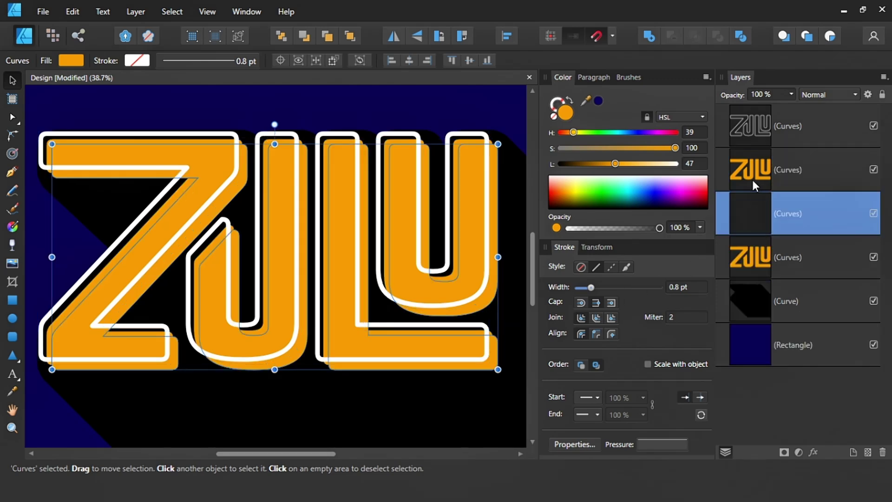
{"action": "left_click", "coordinate": [756, 186], "text": "shift"}
{"action": "key", "text": "ctrl+e"}
Darken the shading edge and lower its saturation to 89.
{"action": "left_click_drag", "start_coordinate": [421, 266], "coordinate": [409, 258]}
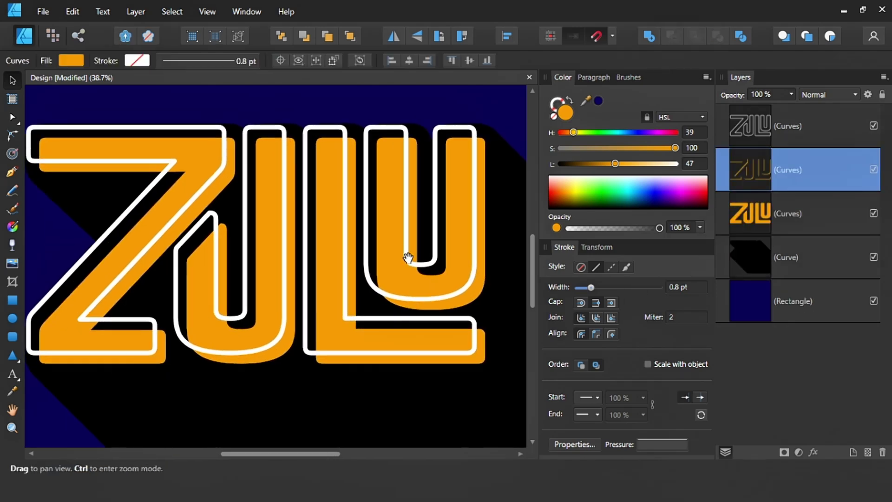
{"action": "scroll", "coordinate": [409, 258], "scroll_direction": "down", "scroll_amount": 1}
{"action": "left_click_drag", "start_coordinate": [616, 164], "coordinate": [602, 166]}
{"action": "left_click_drag", "start_coordinate": [675, 148], "coordinate": [662, 148]}
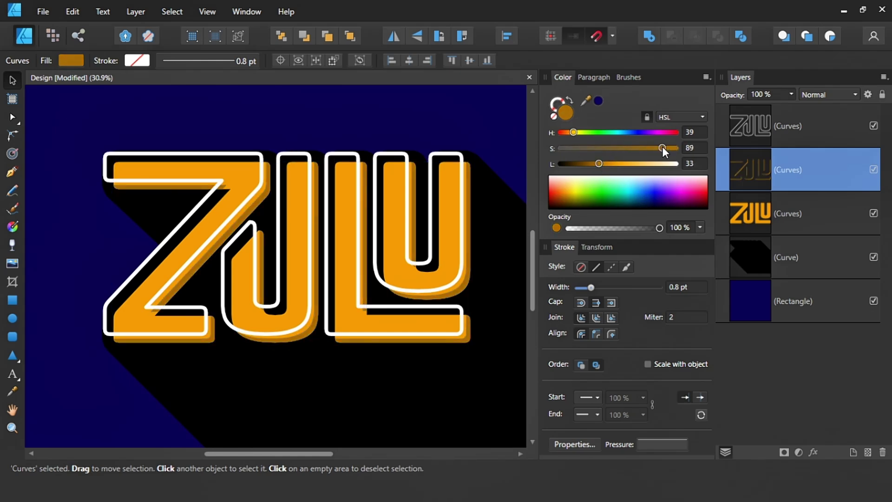
{"action": "scroll", "coordinate": [432, 239], "scroll_direction": "down", "scroll_amount": 3}
{"action": "left_click", "coordinate": [465, 246]}
{"action": "scroll", "coordinate": [442, 265], "scroll_direction": "up", "scroll_amount": 2}
{"action": "left_click_drag", "start_coordinate": [418, 284], "coordinate": [432, 265]}
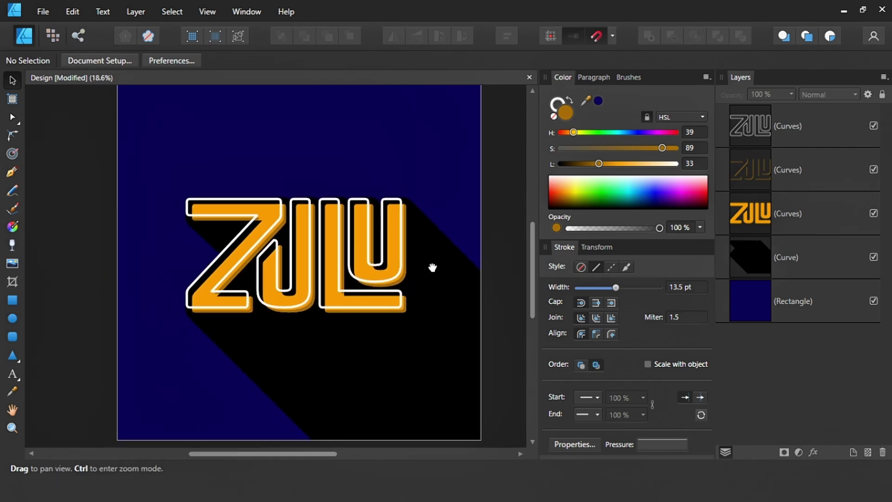
{"action": "scroll", "coordinate": [439, 311], "scroll_direction": "right", "scroll_amount": 2}
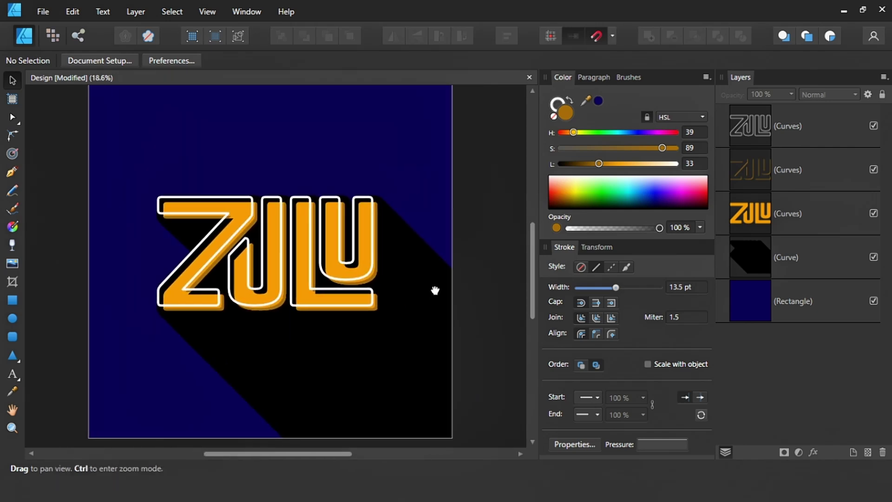
{"action": "scroll", "coordinate": [329, 244], "scroll_direction": "up", "scroll_amount": 3}
{"action": "scroll", "coordinate": [329, 244], "scroll_direction": "down", "scroll_amount": 3}
{"action": "scroll", "coordinate": [329, 244], "scroll_direction": "up", "scroll_amount": 1}
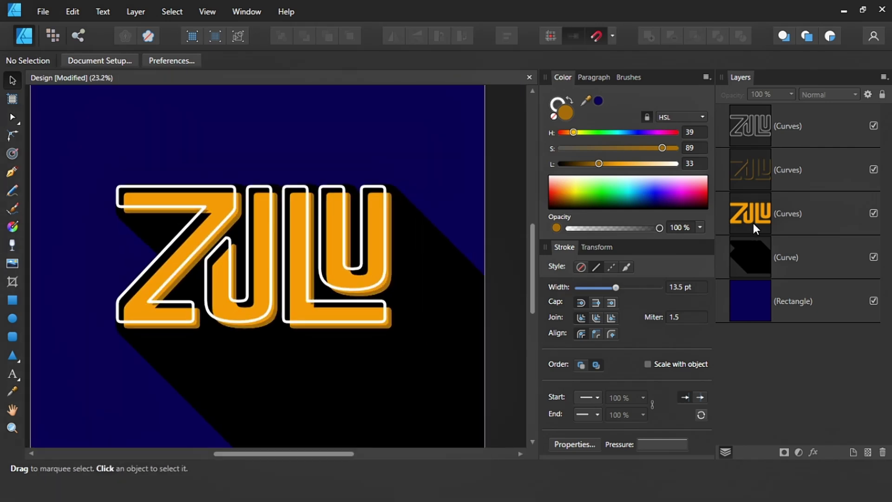
Create a lightened highlight edge by subtracting a right-down offset copy of the orange letters.
{"action": "left_click", "coordinate": [755, 228]}
{"action": "key", "text": "ctrl+j"}
{"action": "key", "text": "ctrl+j"}
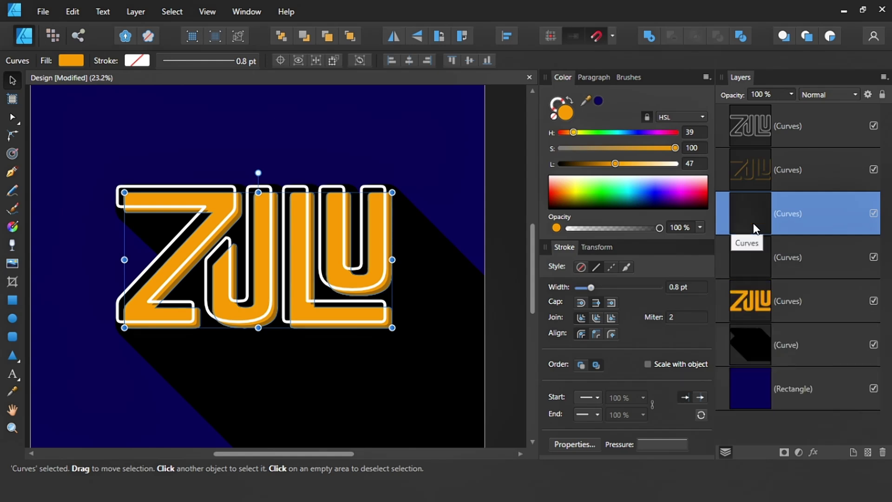
{"action": "key", "text": "shift+Right"}
{"action": "key", "text": "shift+Down"}
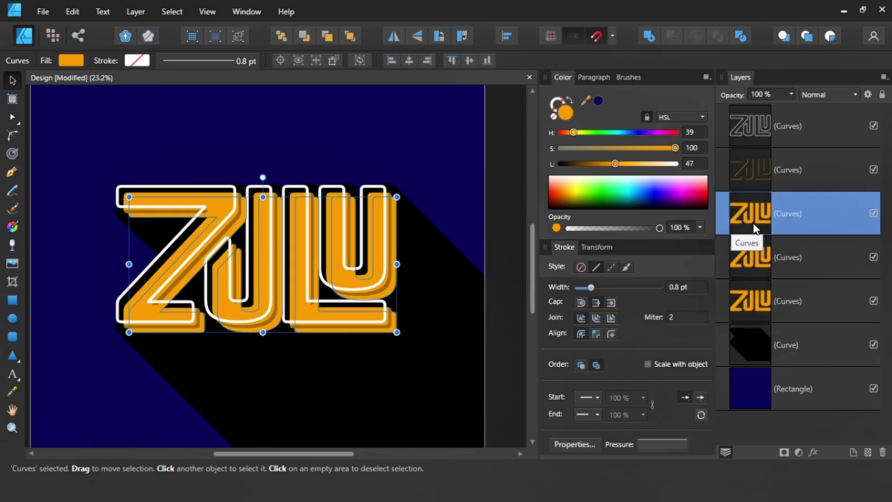
{"action": "left_click", "coordinate": [753, 225], "text": "shift"}
{"action": "left_click", "coordinate": [672, 37]}
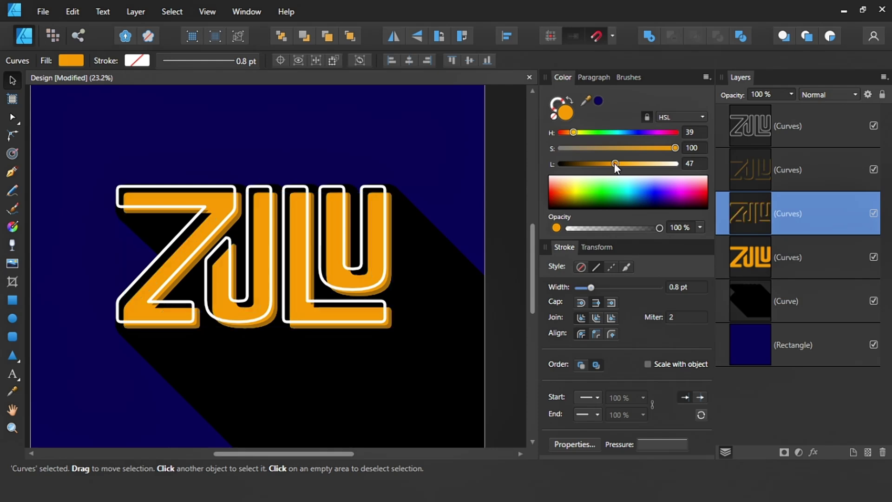
{"action": "left_click_drag", "start_coordinate": [615, 164], "coordinate": [641, 164]}
Select both shading layers, then untick the top white Curves layer to hide the ZULU outline.
{"action": "key", "text": "ctrl+d"}
{"action": "scroll", "coordinate": [412, 209], "scroll_direction": "down", "scroll_amount": 3}
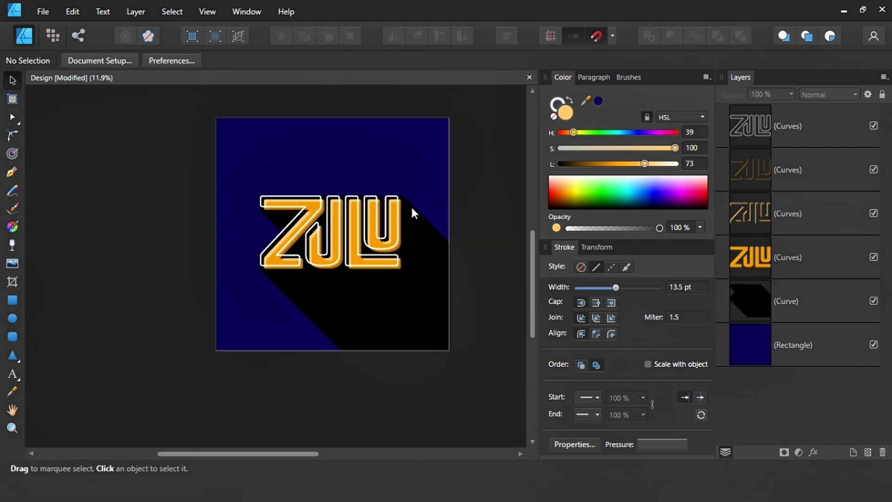
{"action": "scroll", "coordinate": [392, 244], "scroll_direction": "up", "scroll_amount": 2}
{"action": "left_click", "coordinate": [749, 212]}
{"action": "left_click", "coordinate": [753, 173], "text": "shift"}
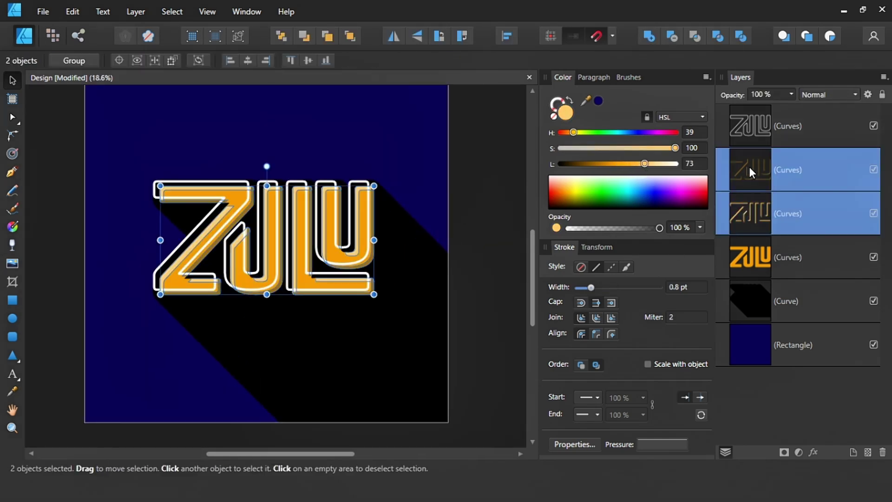
{"action": "left_click", "coordinate": [874, 125]}
{"action": "key", "text": "ctrl+d"}
{"action": "scroll", "coordinate": [467, 241], "scroll_direction": "down", "scroll_amount": 2}
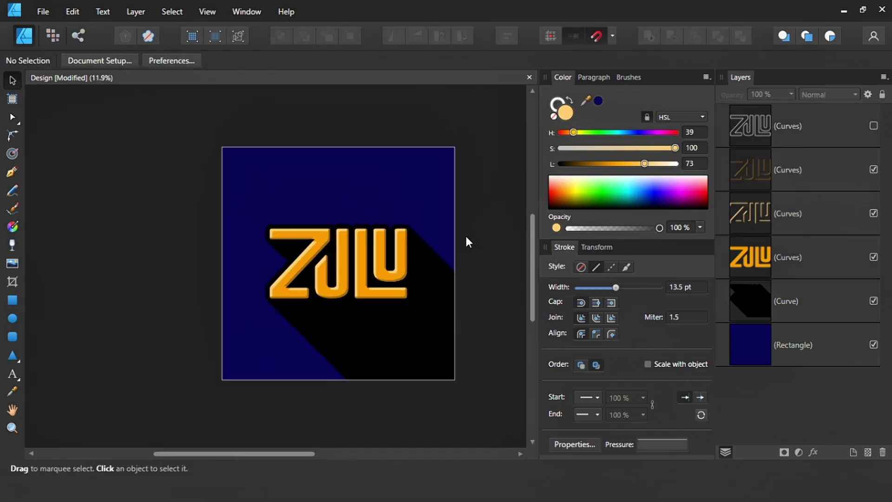
{"action": "scroll", "coordinate": [468, 242], "scroll_direction": "up", "scroll_amount": 2}
{"action": "scroll", "coordinate": [467, 241], "scroll_direction": "down", "scroll_amount": 1}
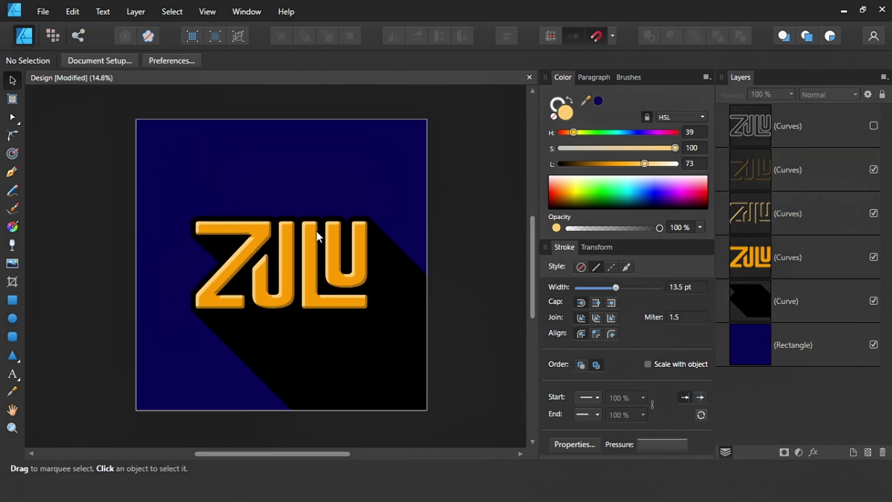
{"action": "scroll", "coordinate": [312, 232], "scroll_direction": "up", "scroll_amount": 4}
{"action": "scroll", "coordinate": [305, 229], "scroll_direction": "down", "scroll_amount": 2}
{"action": "scroll", "coordinate": [326, 233], "scroll_direction": "down", "scroll_amount": 1}
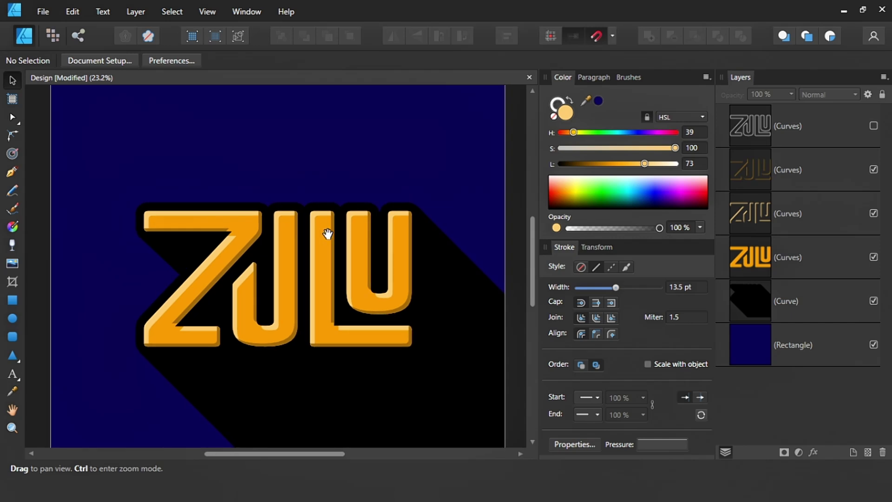
{"action": "scroll", "coordinate": [328, 234], "scroll_direction": "down", "scroll_amount": 2}
{"action": "scroll", "coordinate": [329, 250], "scroll_direction": "up", "scroll_amount": 1}
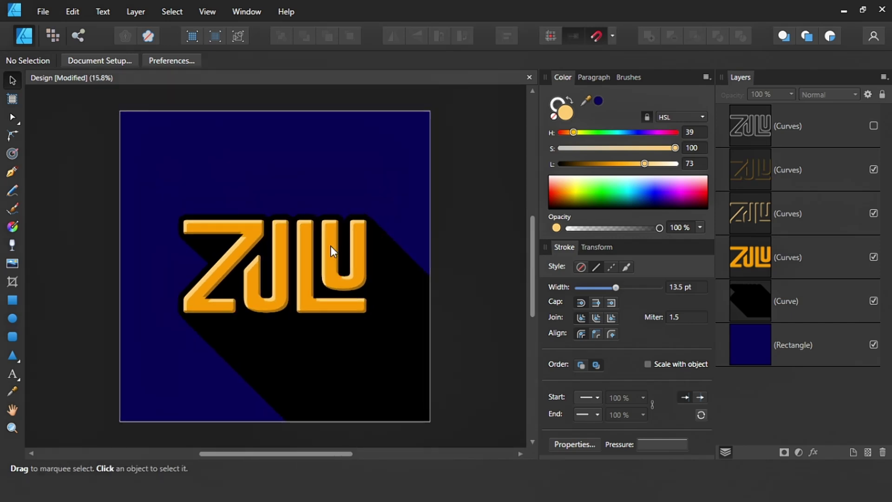